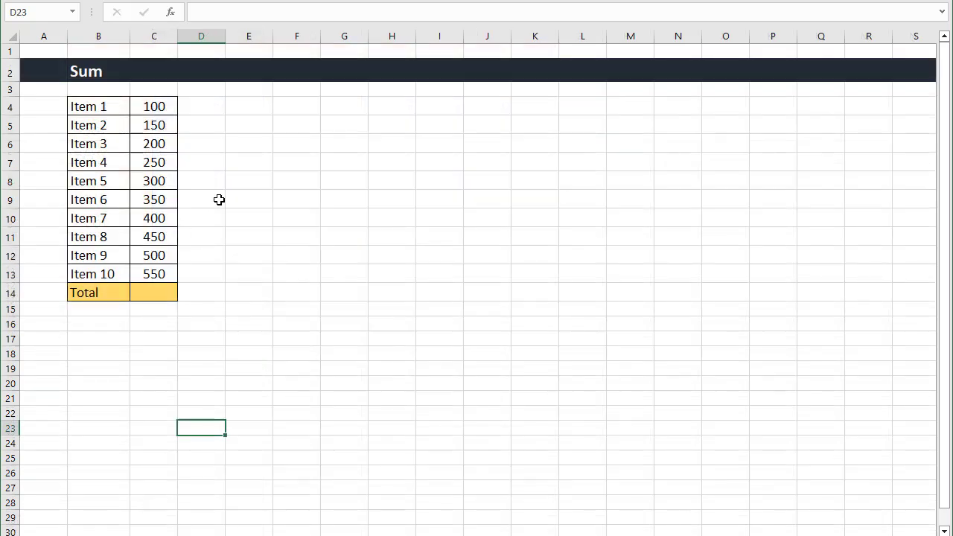
click(219, 199)
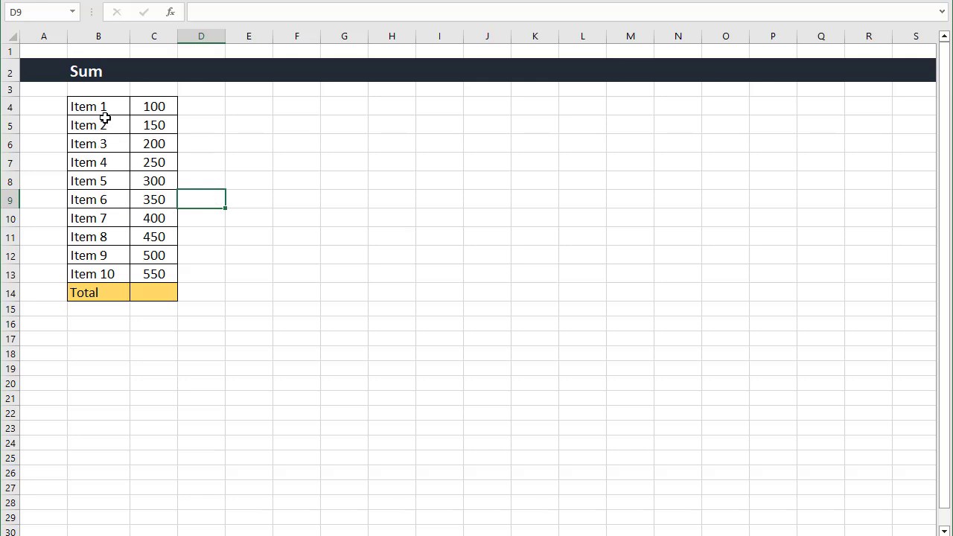
drag(102, 114, 105, 272)
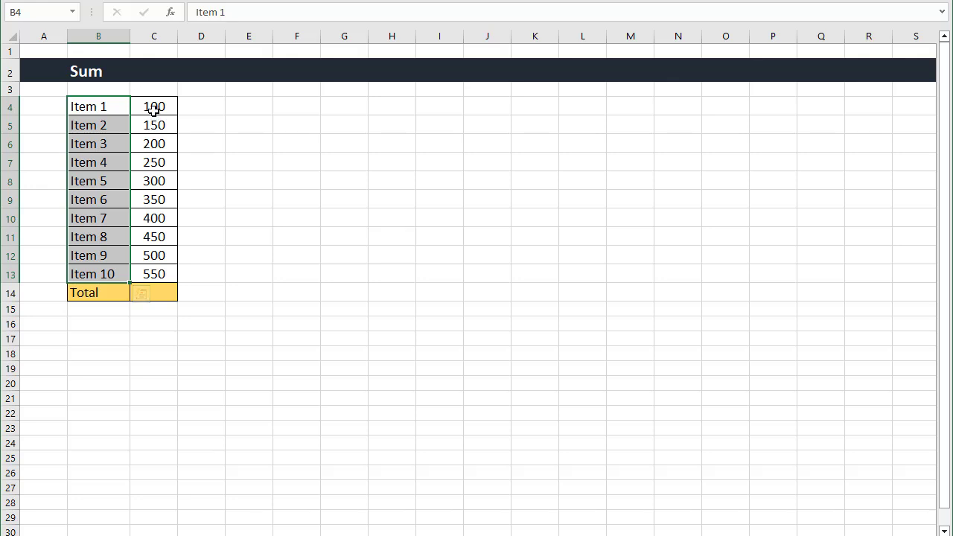
drag(154, 105, 157, 261)
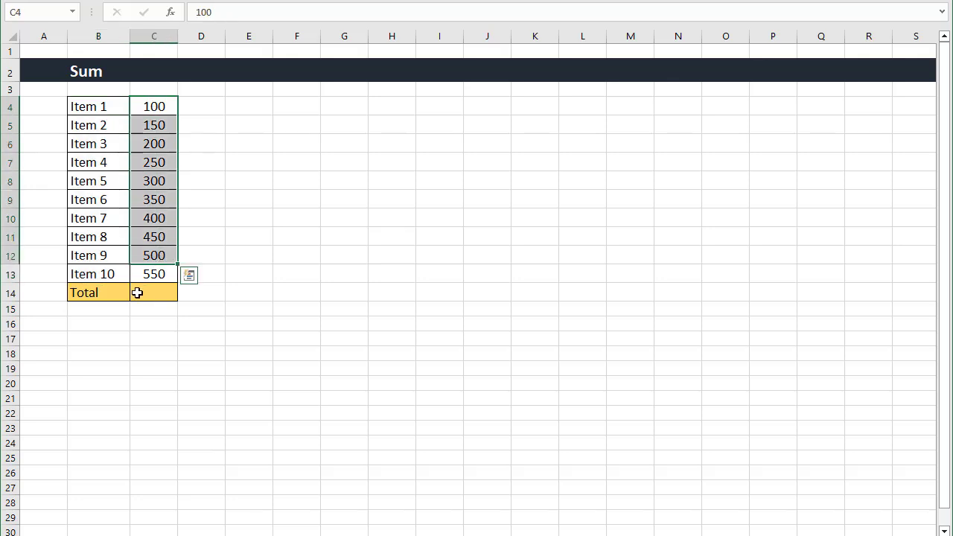
Enter the formula =SUM(C4:C13) in the Total cell C14 to add up all item values.
click(137, 292)
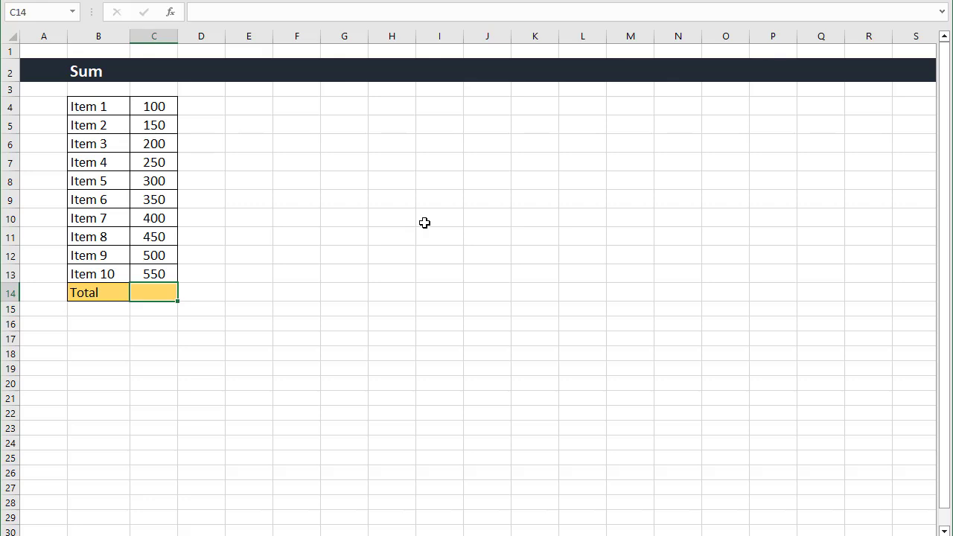
text(=sum)
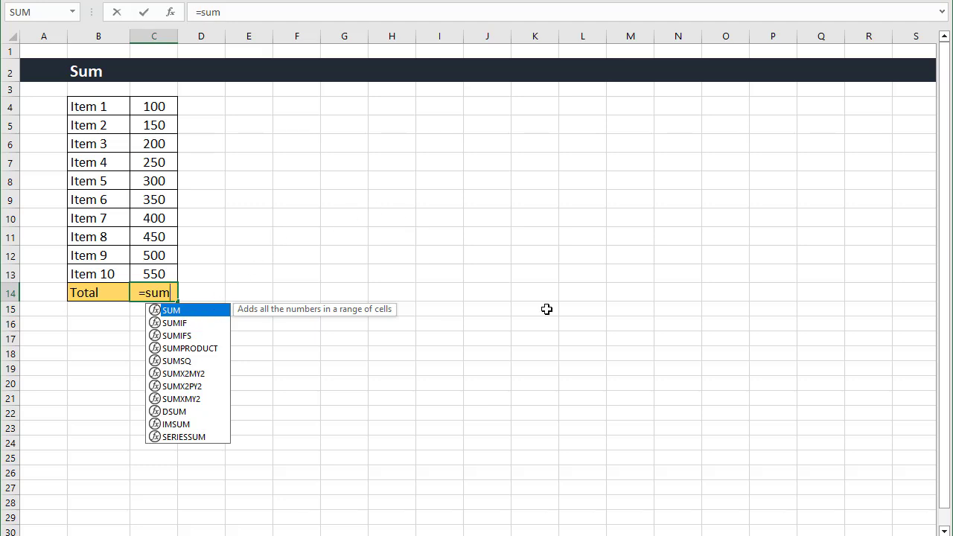
key(Tab)
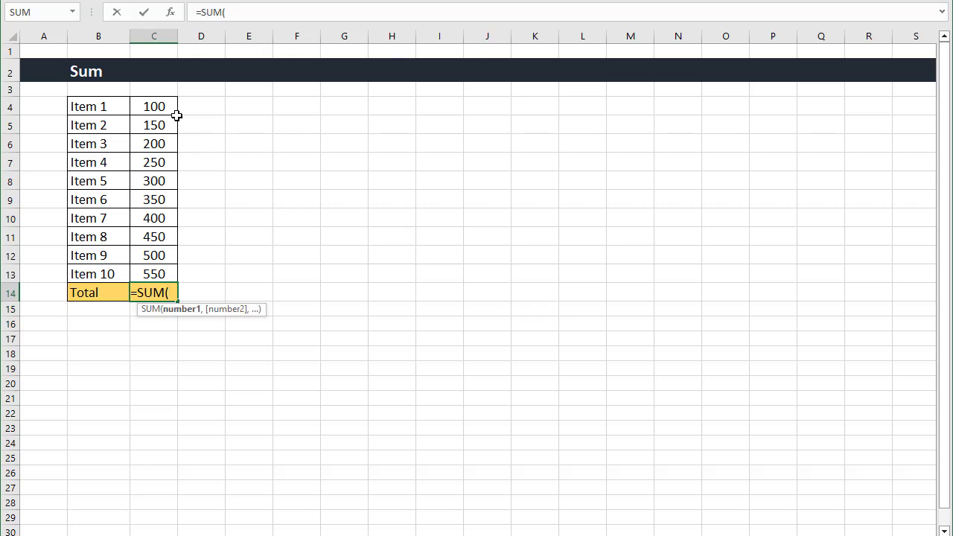
drag(167, 108, 164, 266)
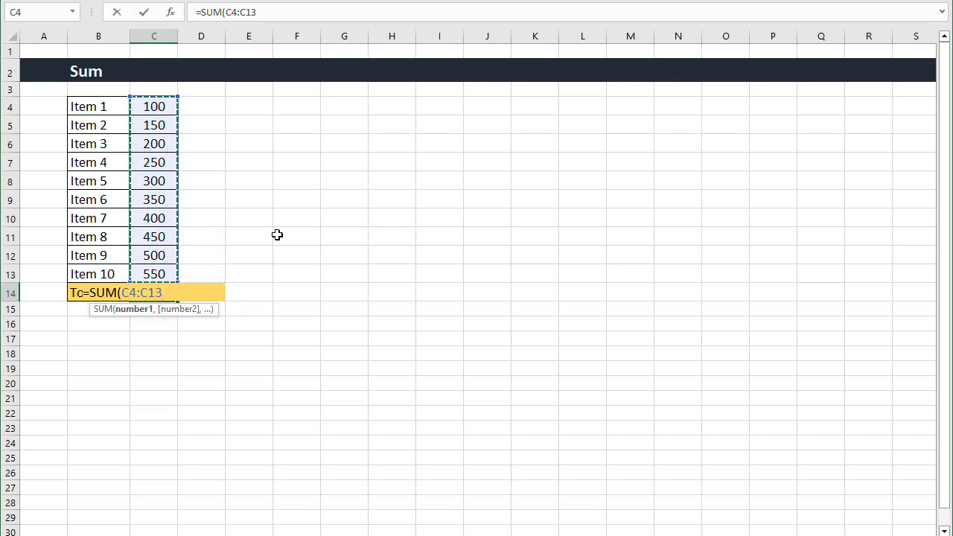
text())
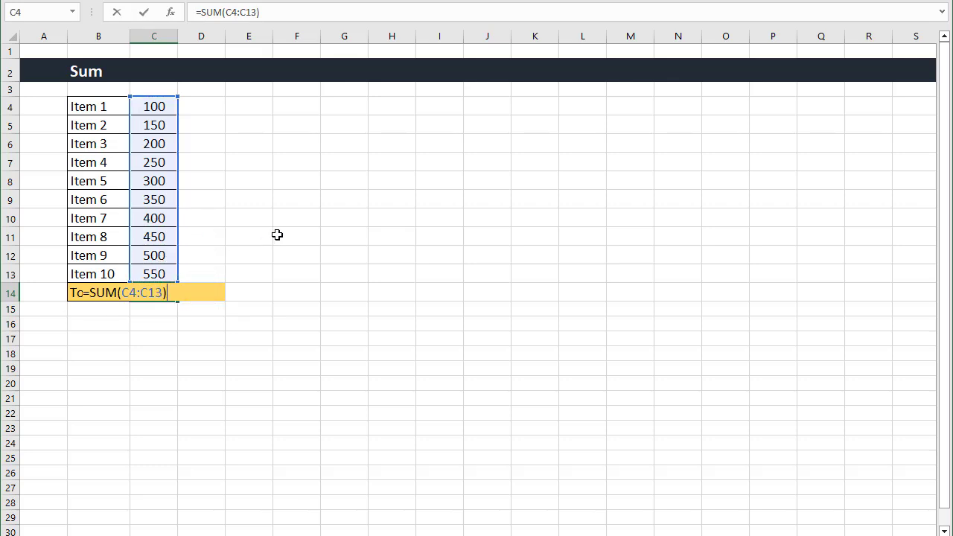
key(Return)
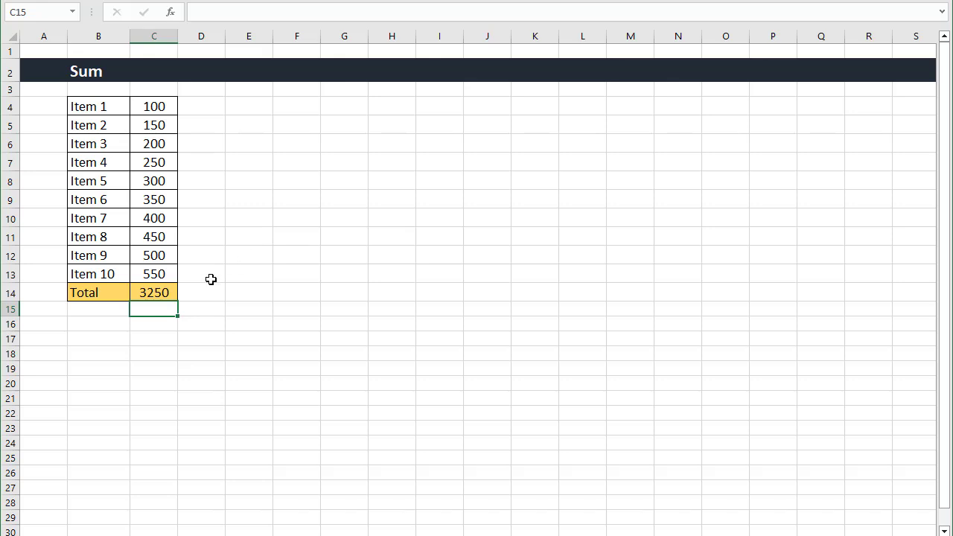
Clear the Total cell C14 and refill it using AutoSum over C4:C13.
click(173, 293)
key(Delete)
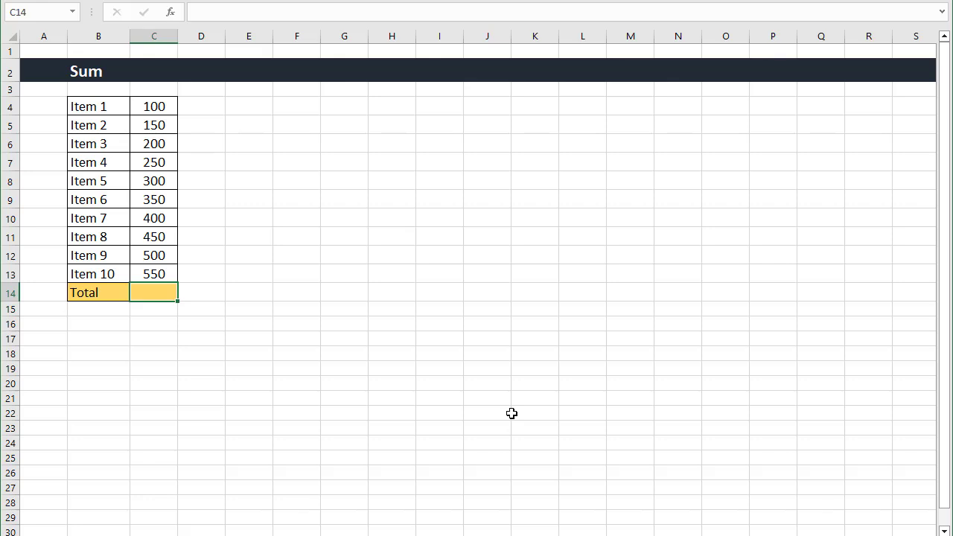
key(alt+equal)
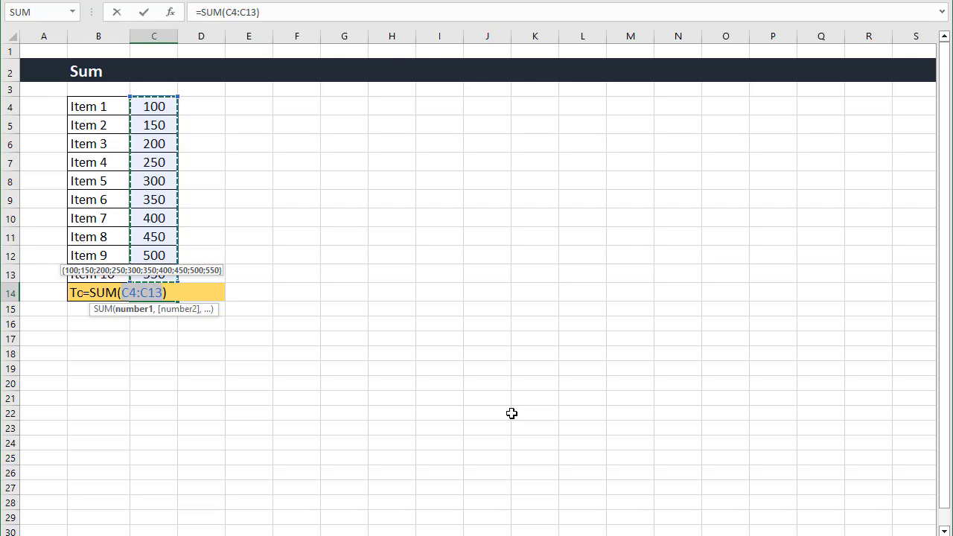
key(Return)
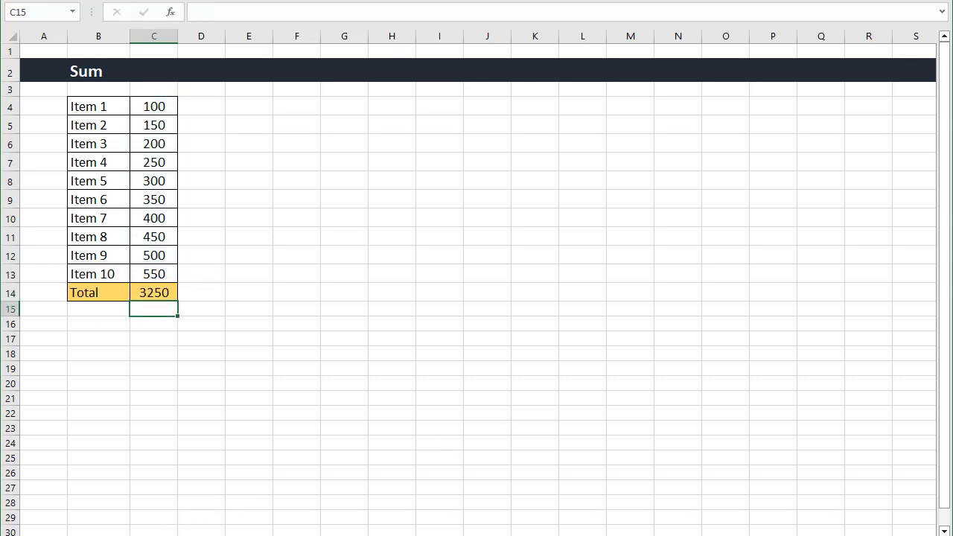
On the Sumif sheet, enter =SUMIF(B4:B13,E4,C4:C13) in F4 to total the values belonging to Item 2.
click(183, 534)
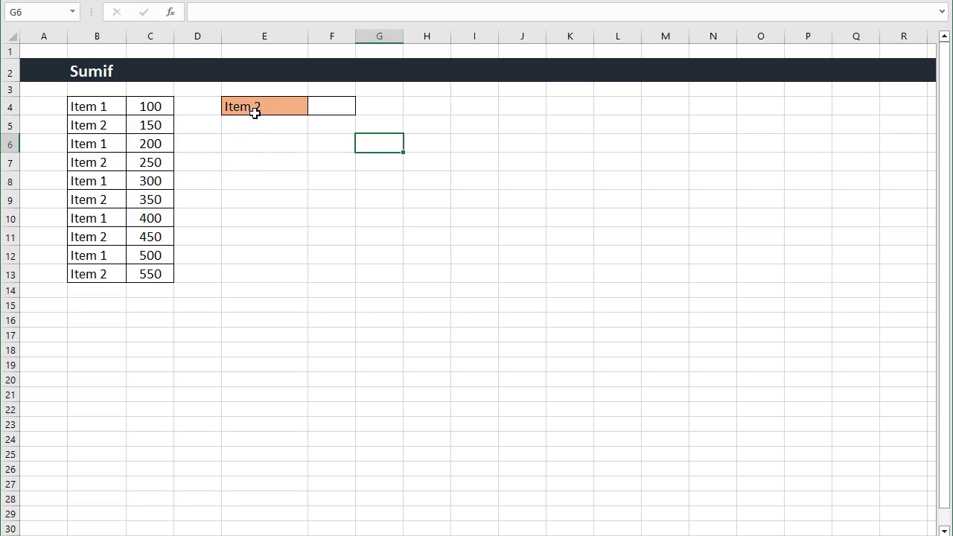
click(327, 105)
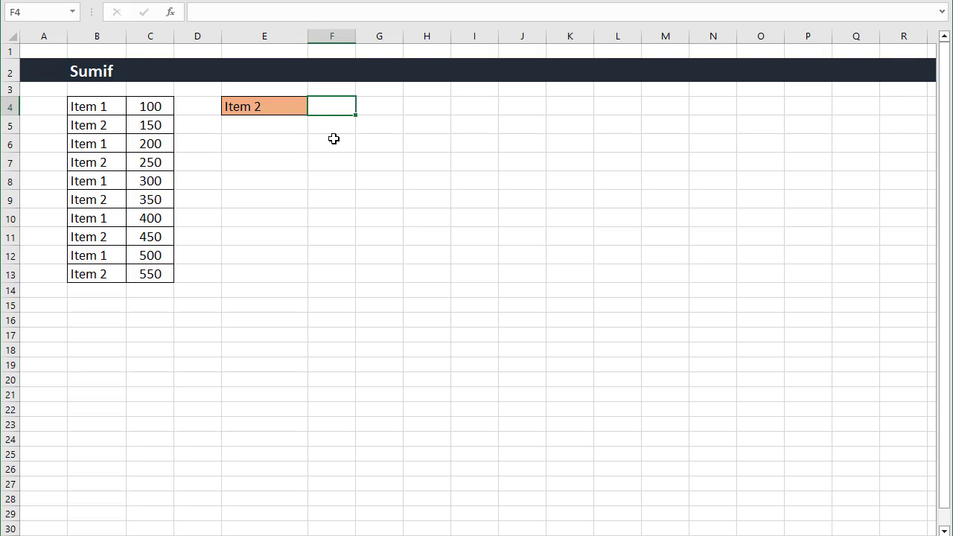
text(=sumi)
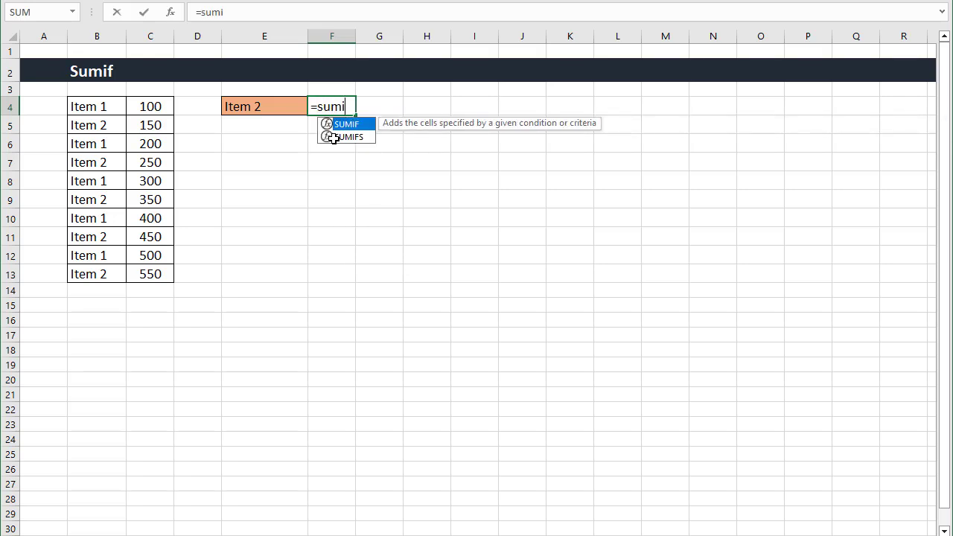
key(Tab)
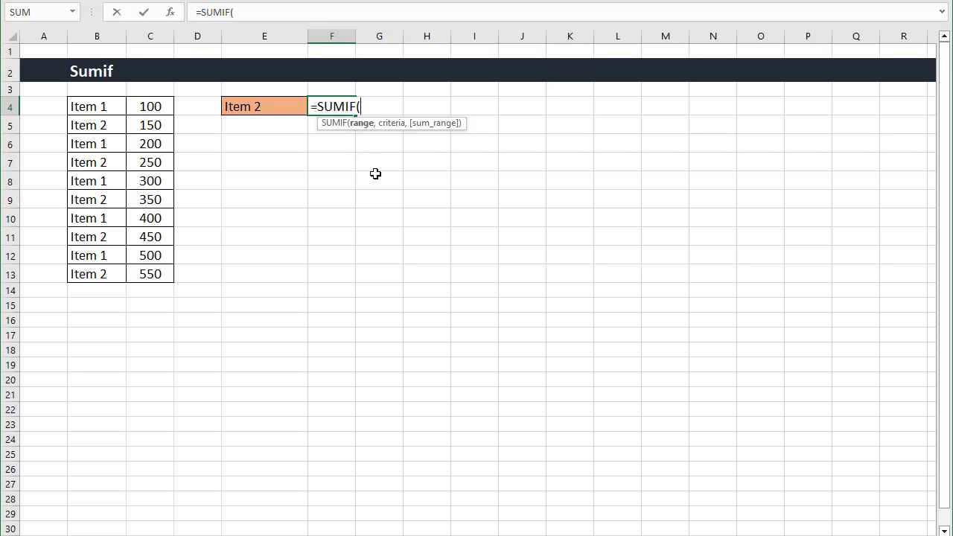
drag(93, 107, 93, 268)
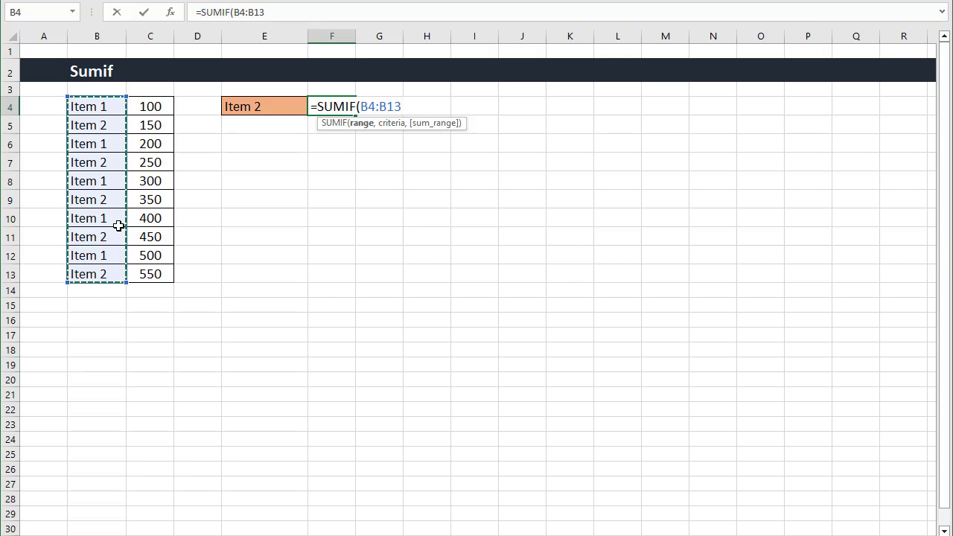
text(,)
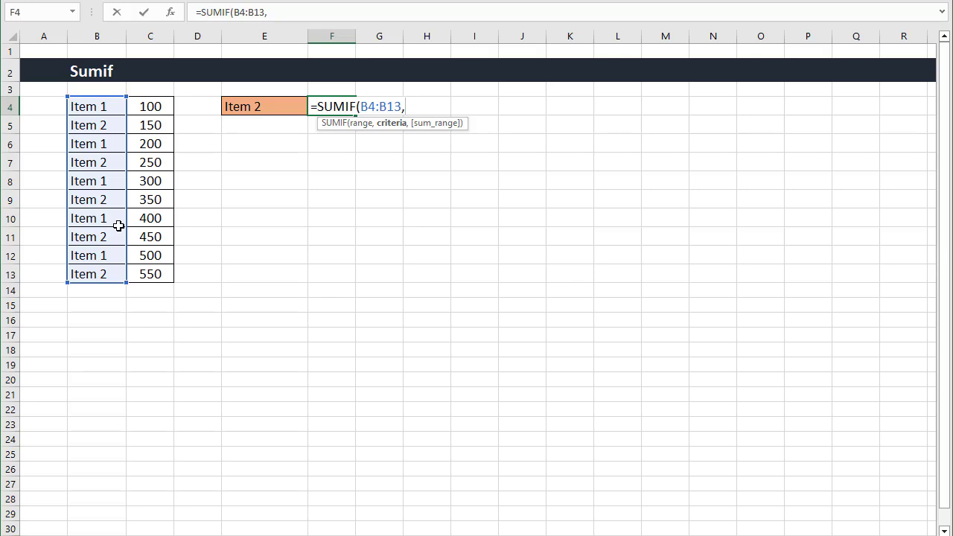
click(249, 107)
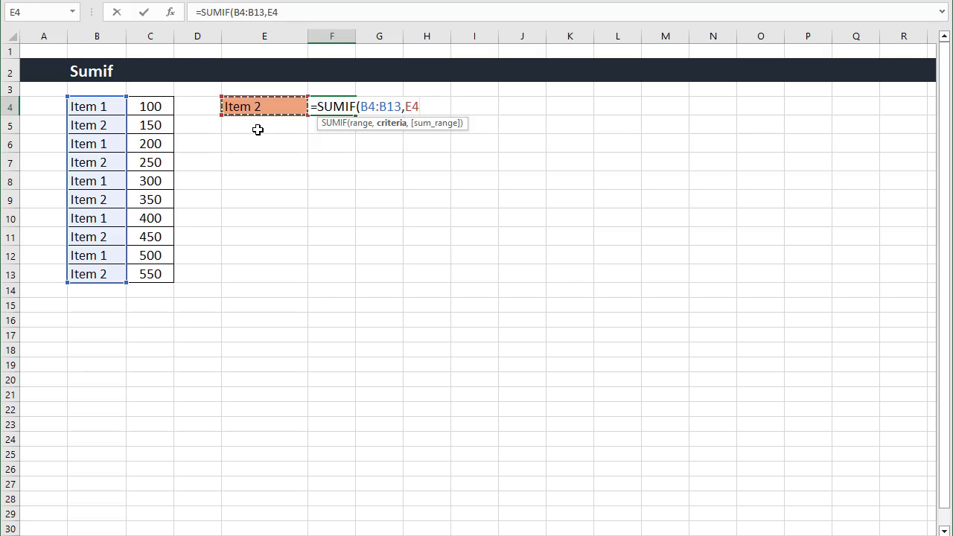
text(,)
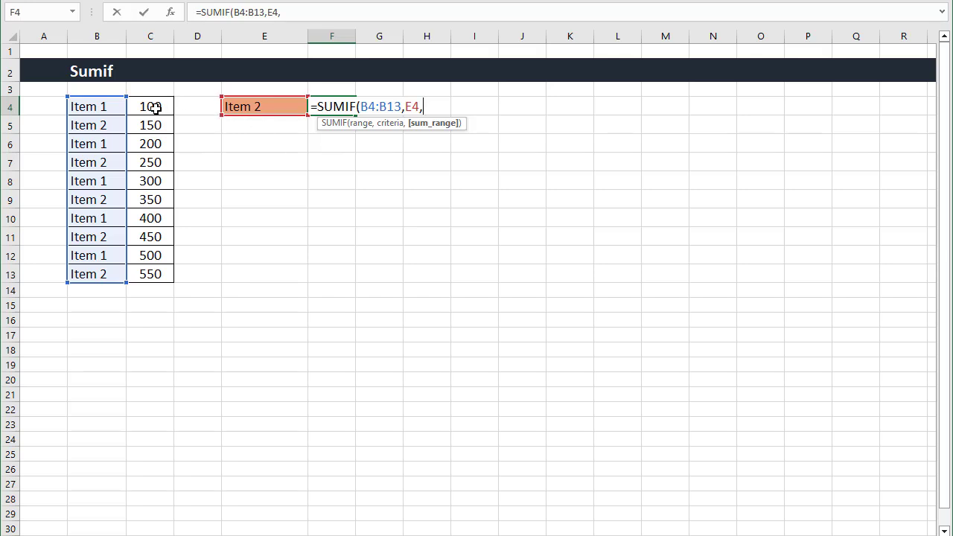
drag(156, 109, 160, 270)
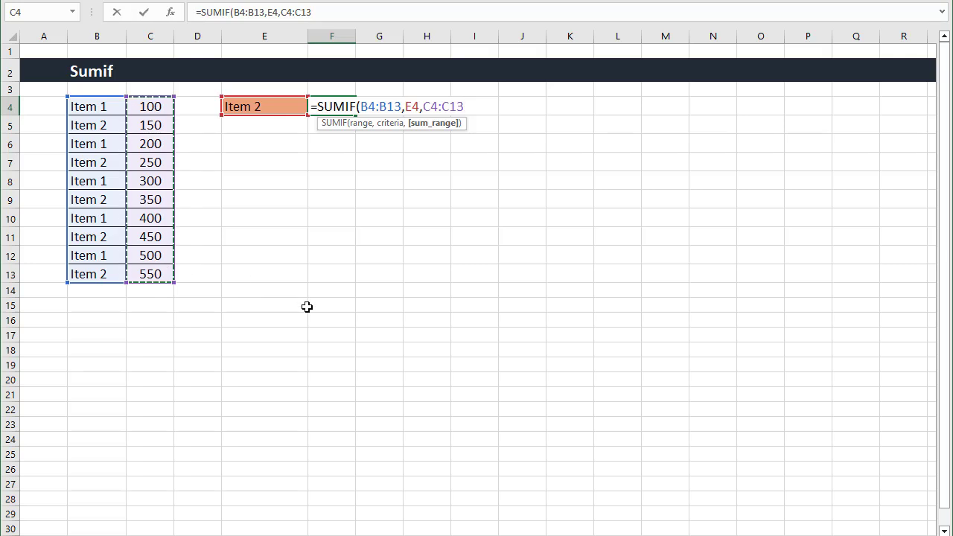
text())
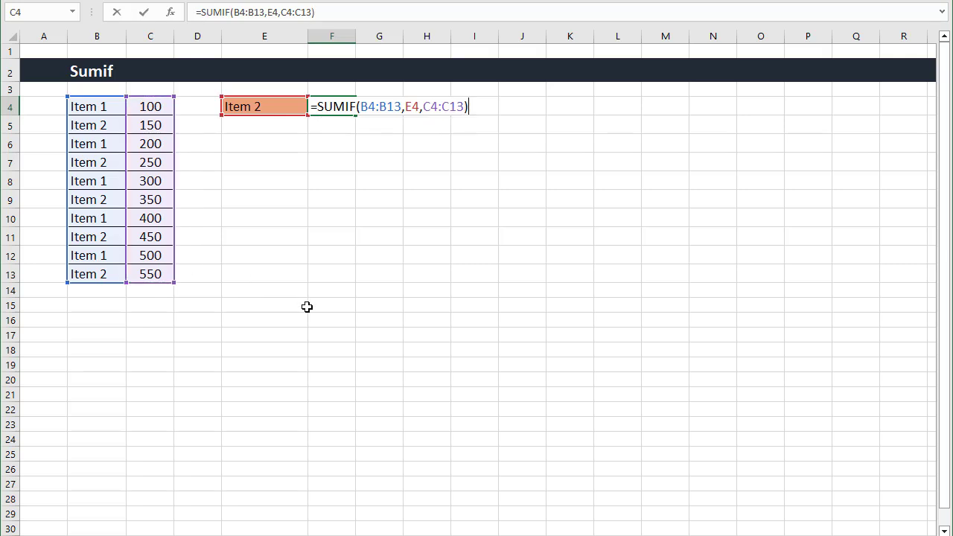
key(Return)
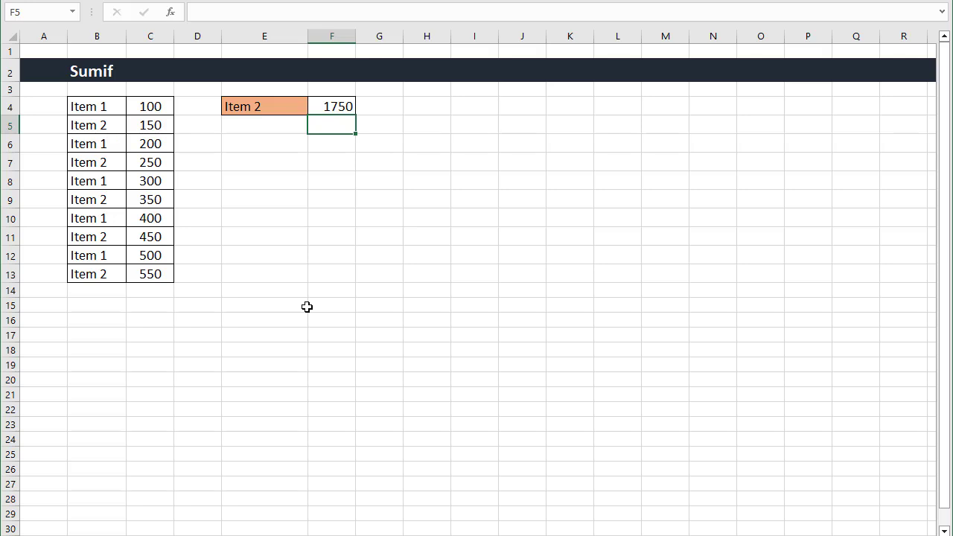
On the Average sheet, enter =AVERAGE(C4:C12) in C13 to average the values for A through I.
click(176, 535)
click(194, 256)
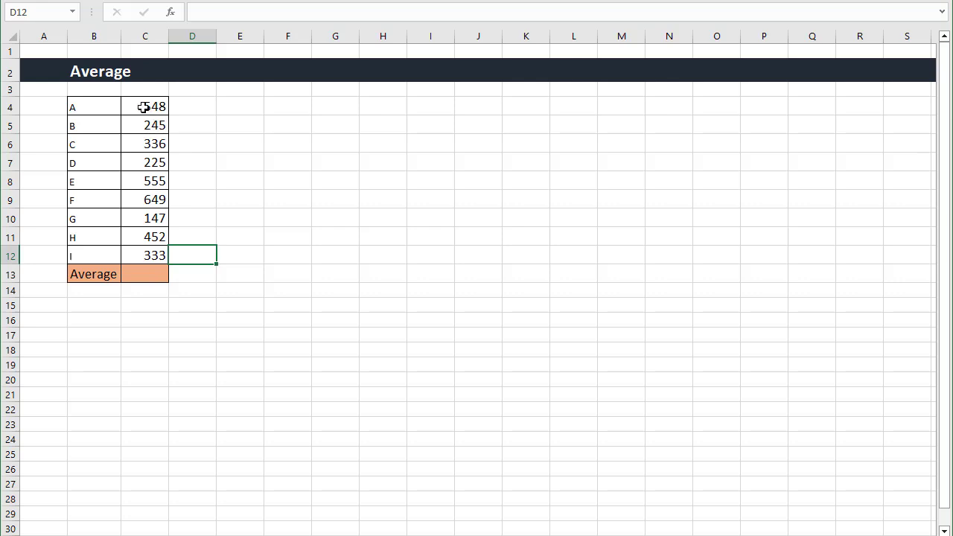
drag(145, 105, 133, 256)
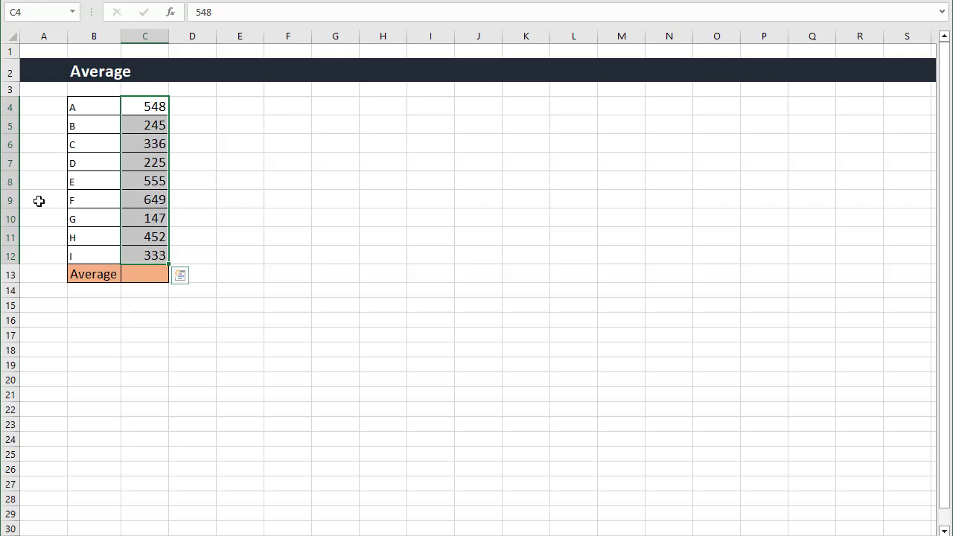
click(134, 274)
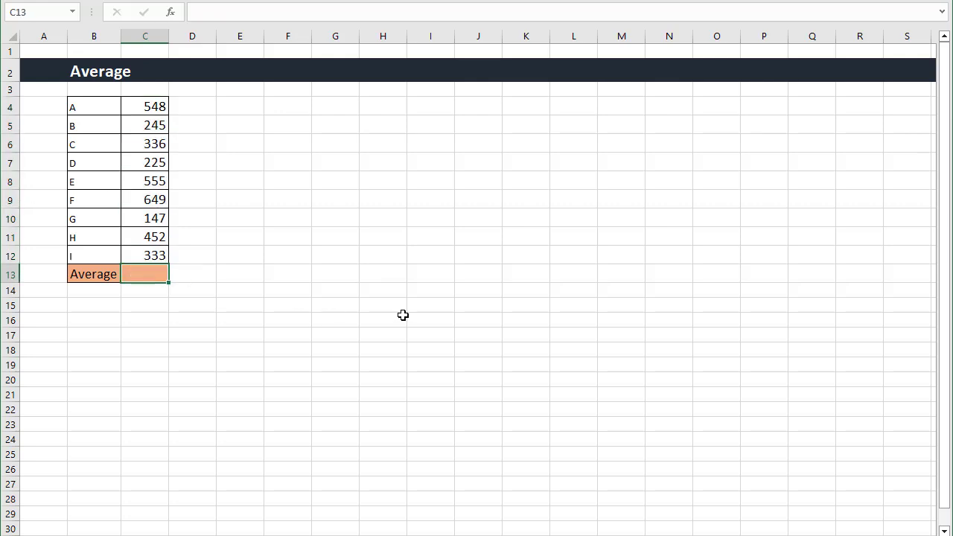
text(=avera)
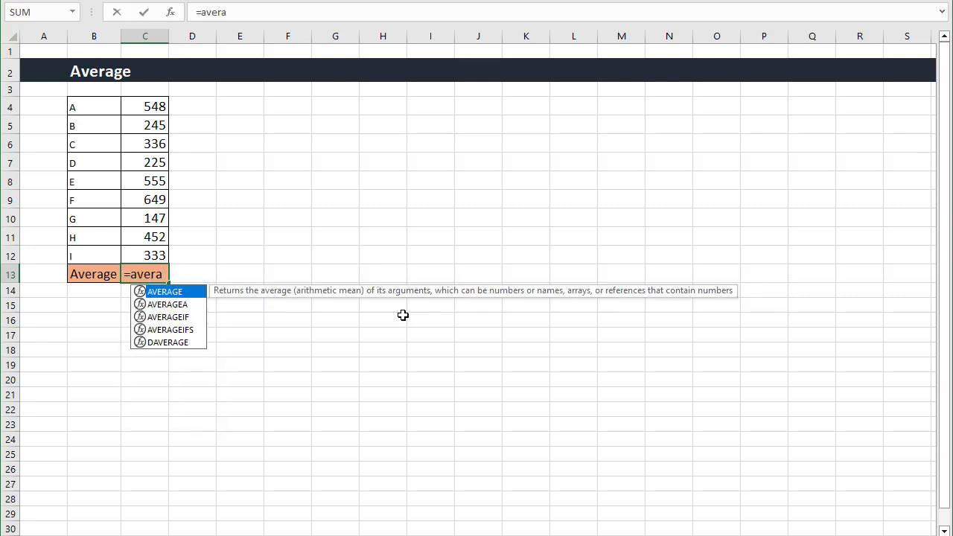
key(Tab)
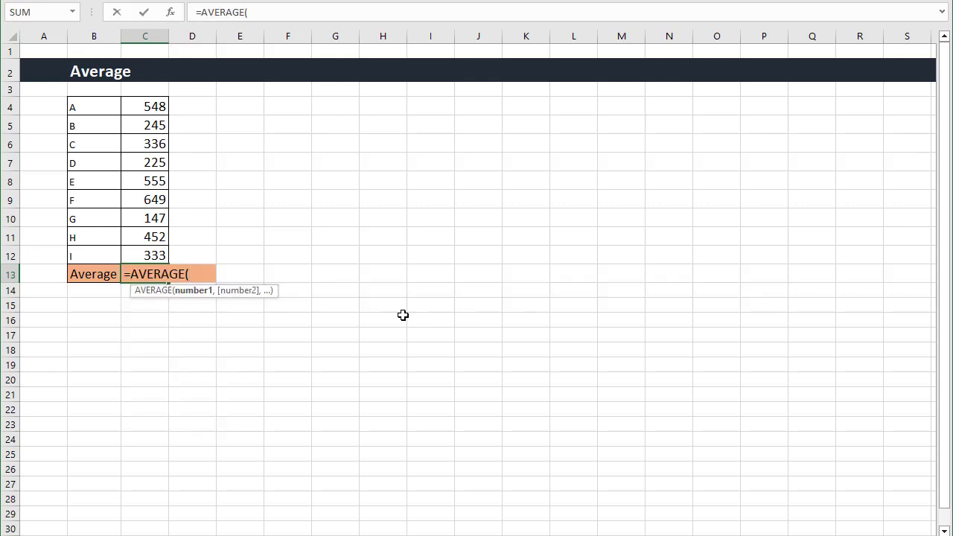
drag(136, 111, 142, 254)
text())
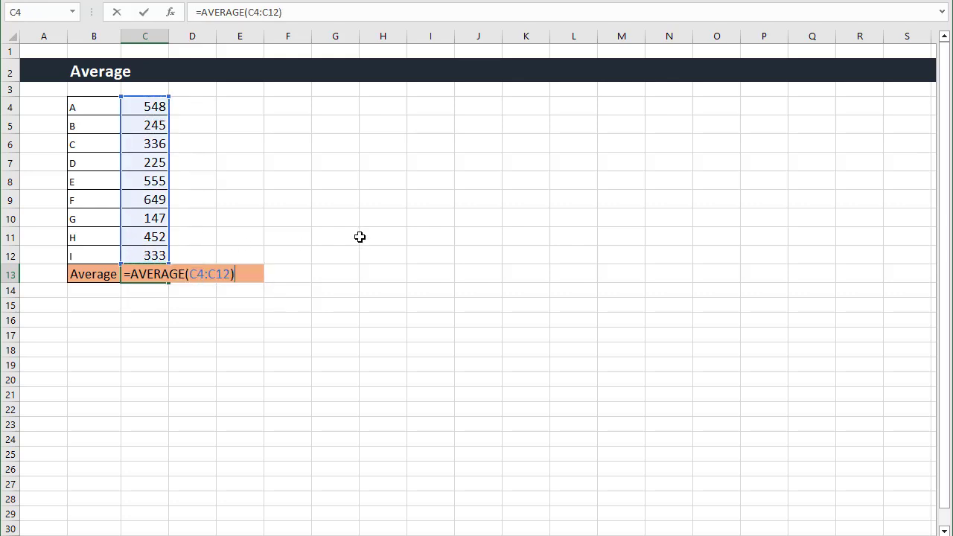
key(Return)
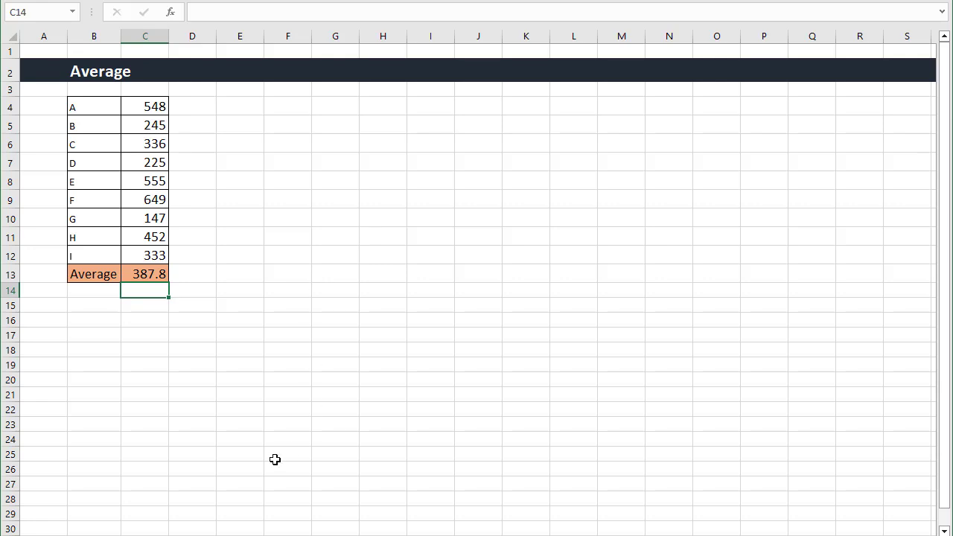
On the Max sheet, enter =MAX(B4:B12) in E4 to find the maximum value of the list.
key(ctrl+Page_Down)
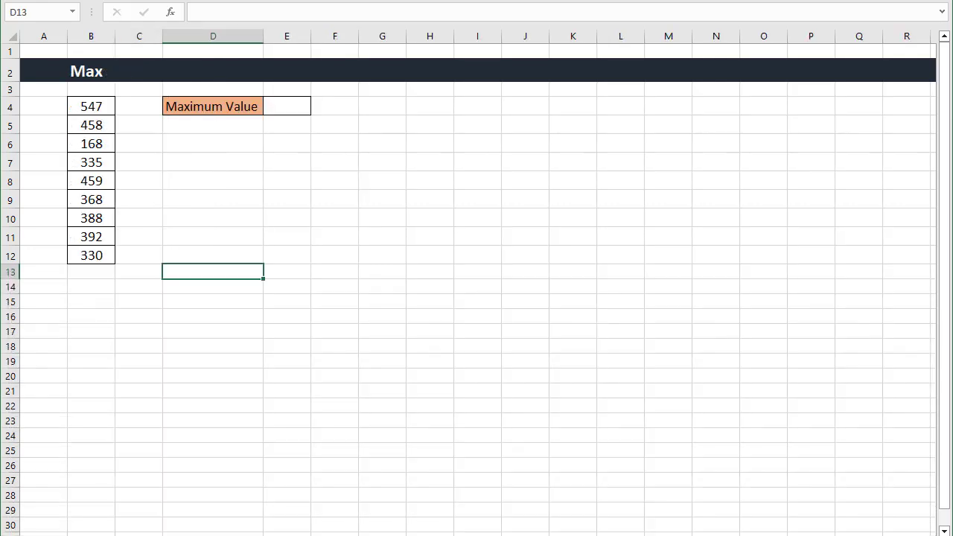
click(227, 201)
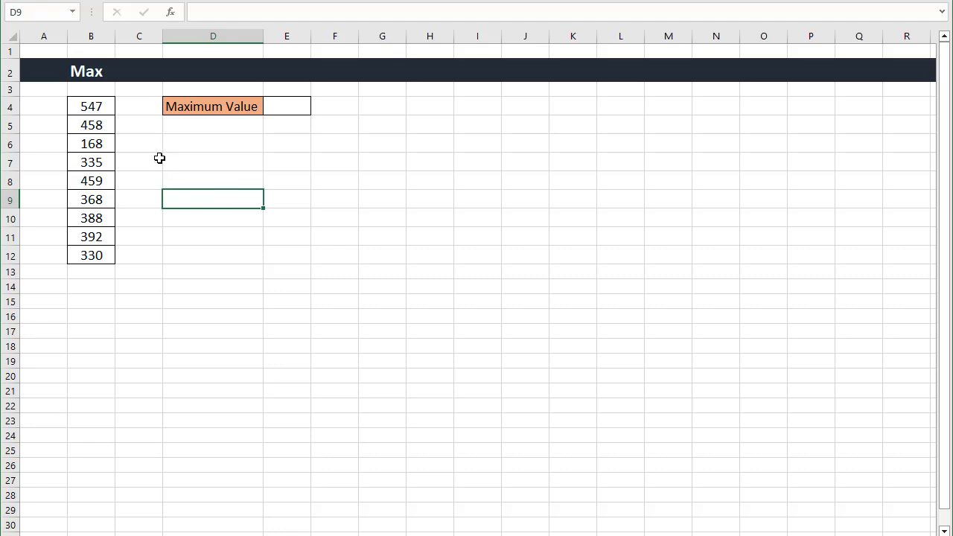
drag(92, 106, 93, 247)
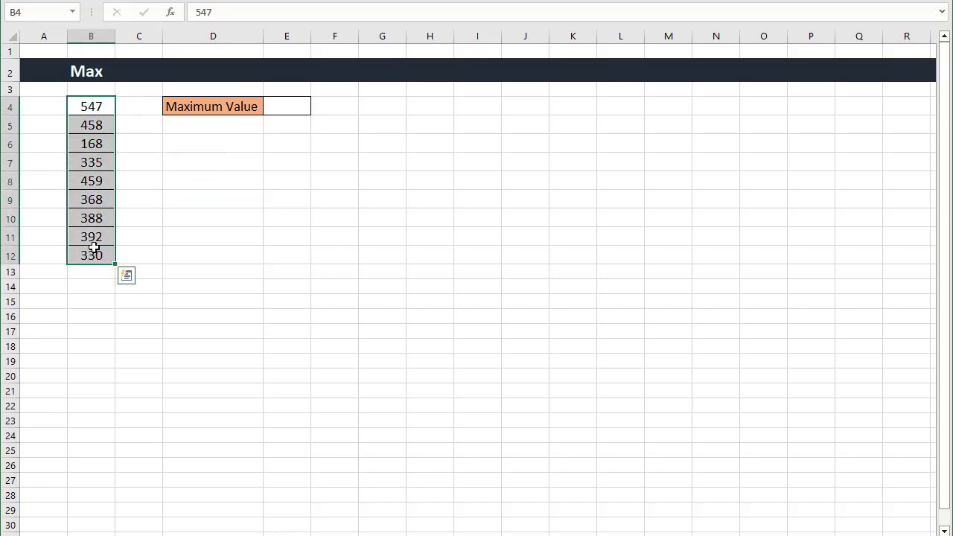
click(98, 104)
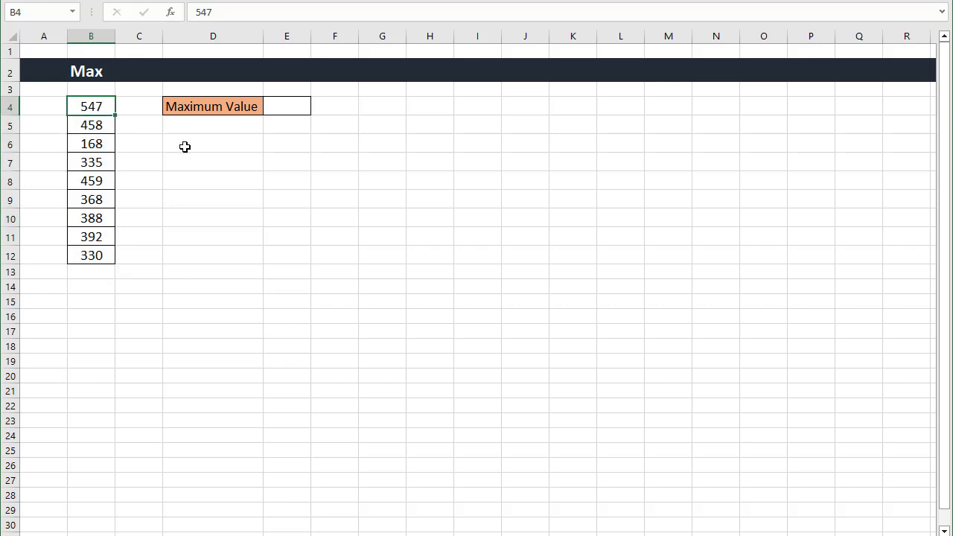
click(283, 106)
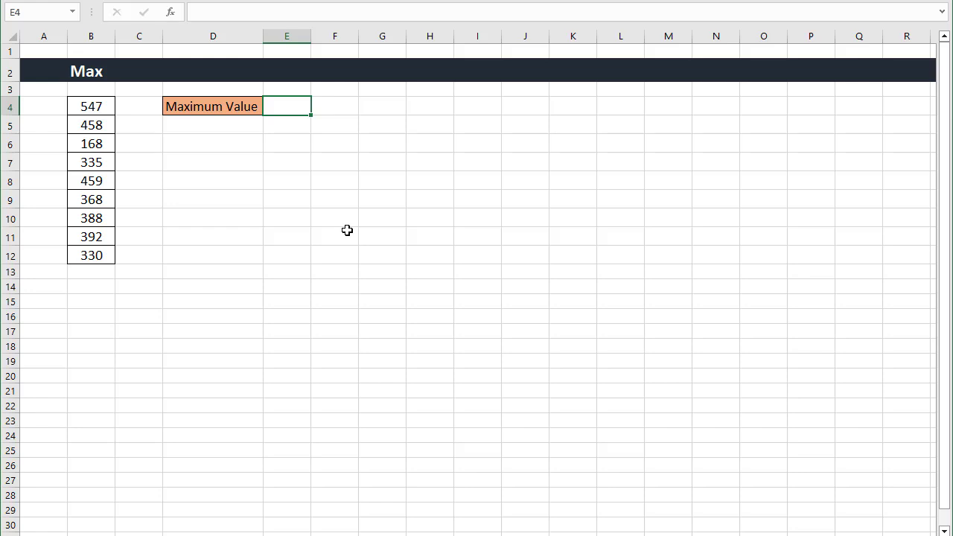
text(=m)
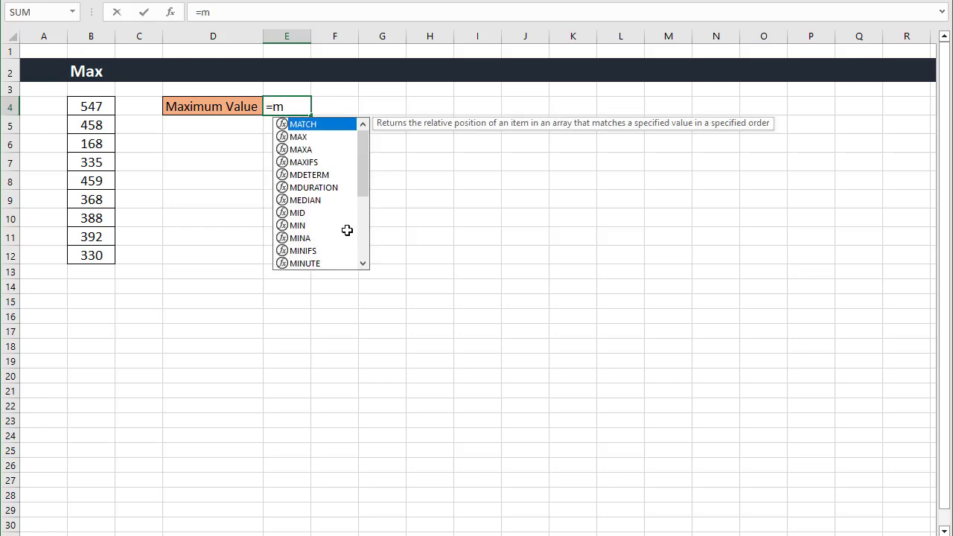
text(ax)
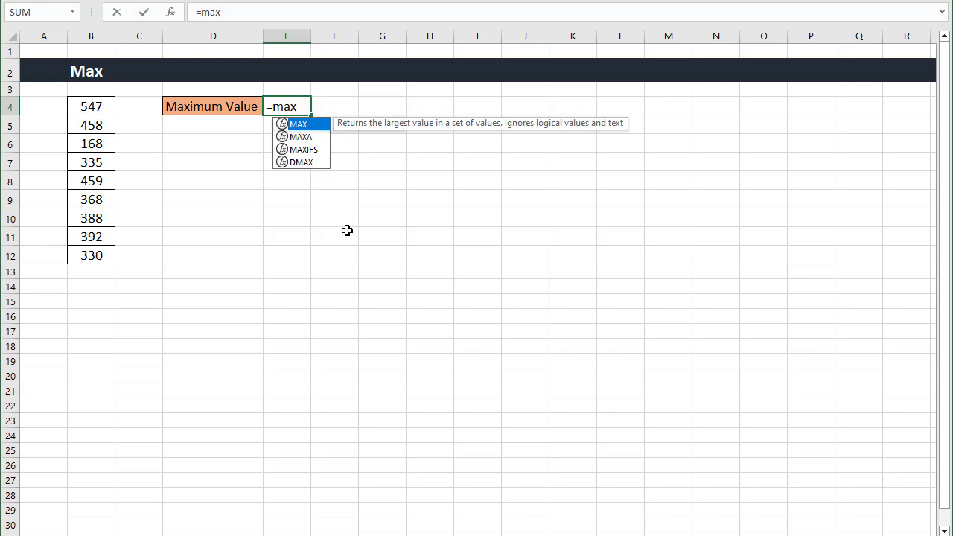
key(Tab)
drag(82, 104, 94, 251)
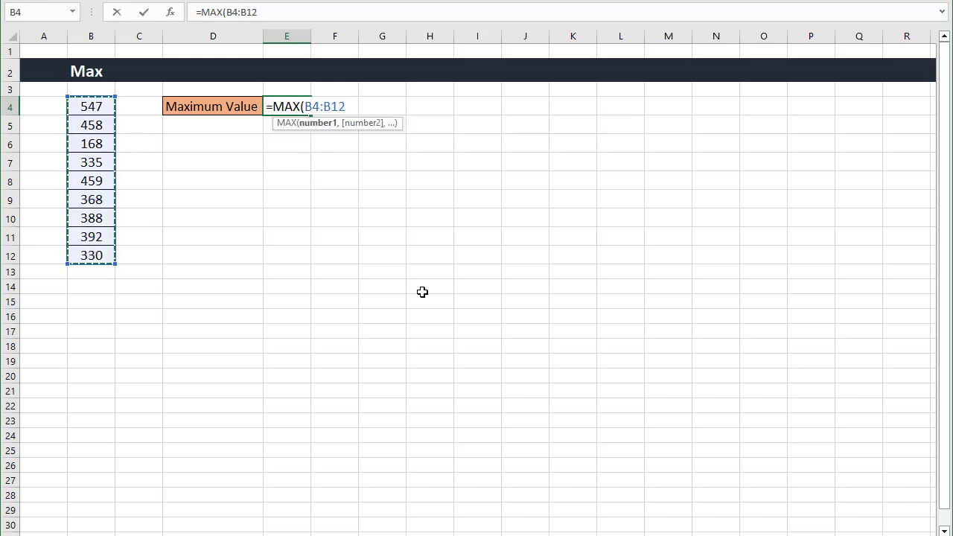
text())
key(Return)
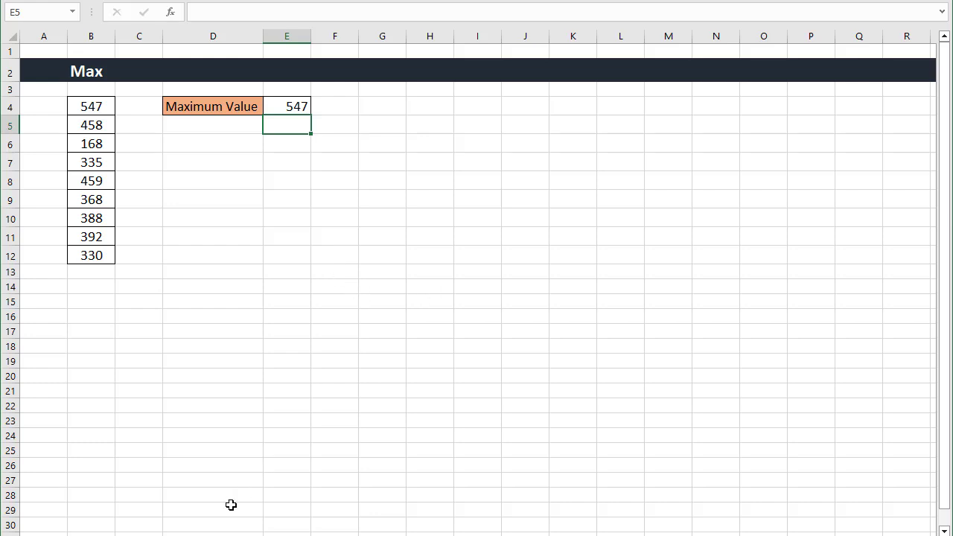
On the Min sheet, enter =MIN(B4:B12) in E4 to find the minimum value of the list.
click(229, 535)
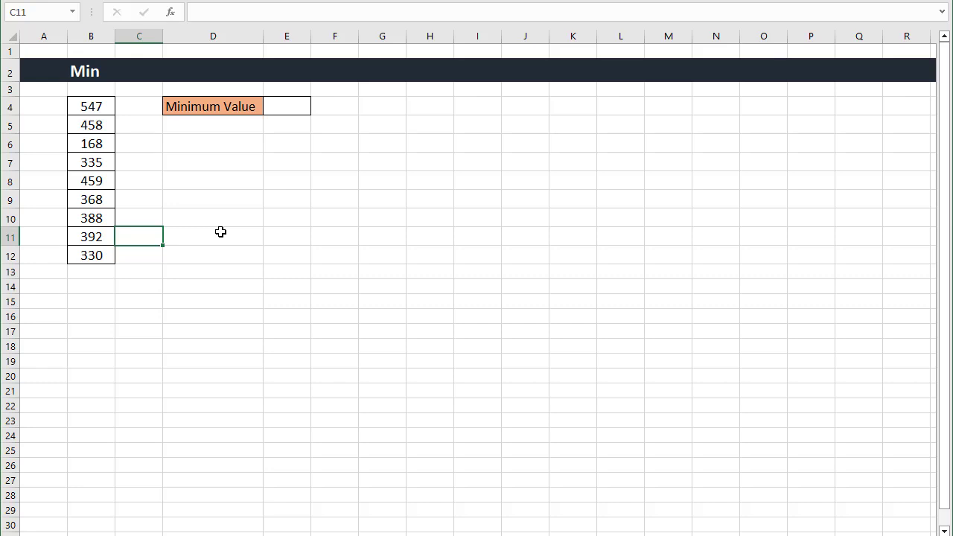
drag(98, 113, 92, 257)
click(300, 111)
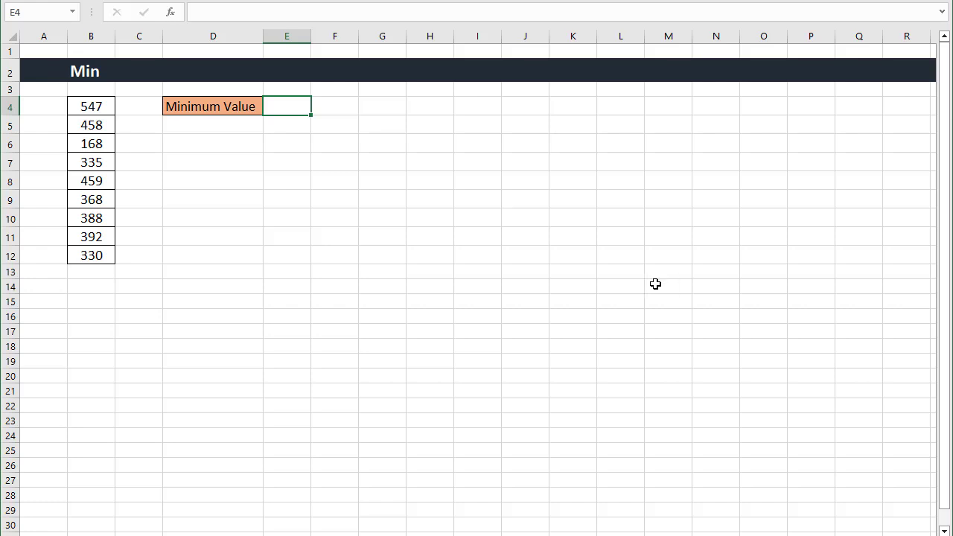
text(=min)
key(Tab)
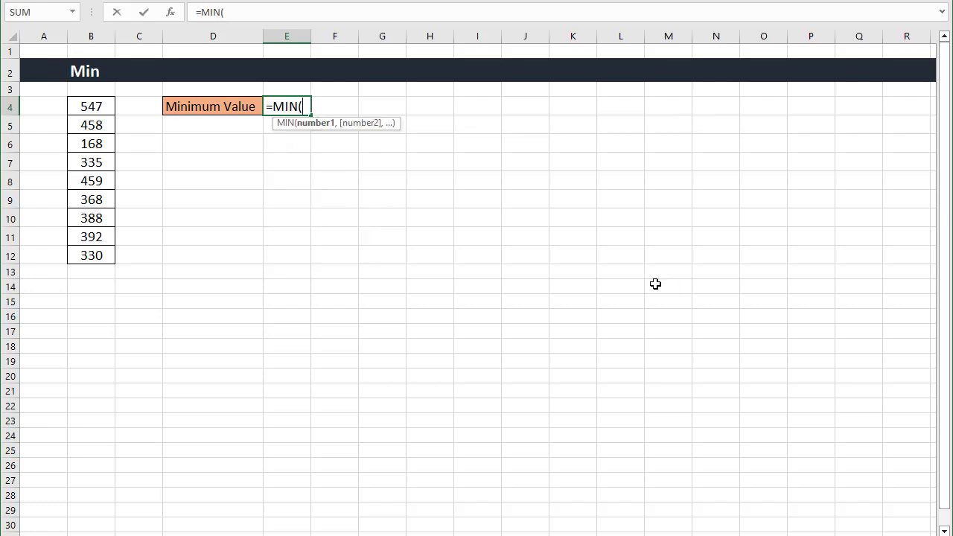
drag(110, 114, 96, 253)
text())
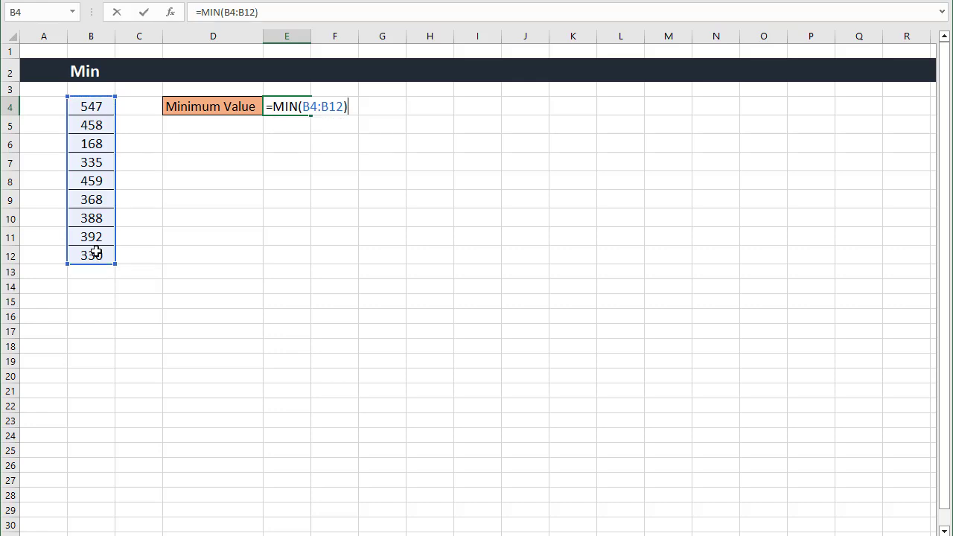
key(Return)
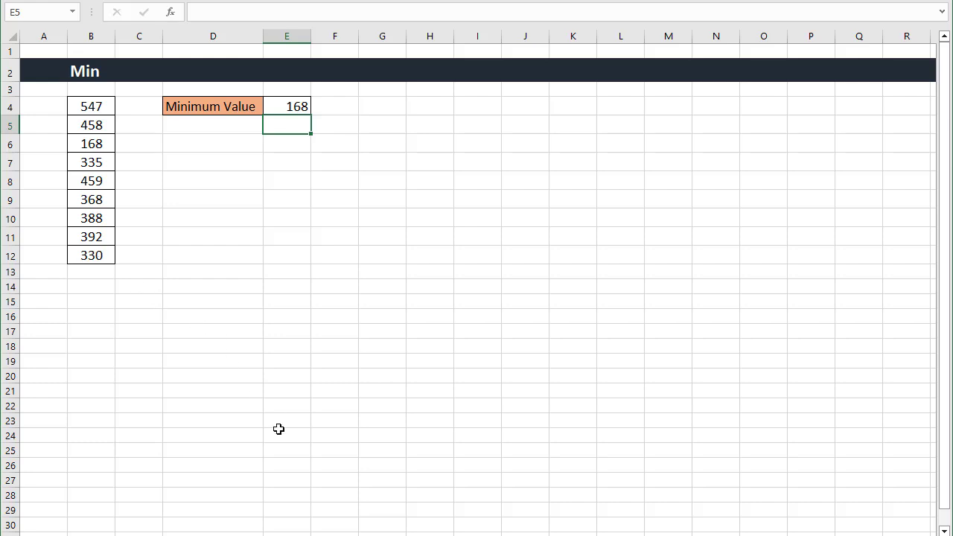
On the Count sheet, enter =COUNT(B4:B12) in E4 to count the cells containing numbers.
click(268, 535)
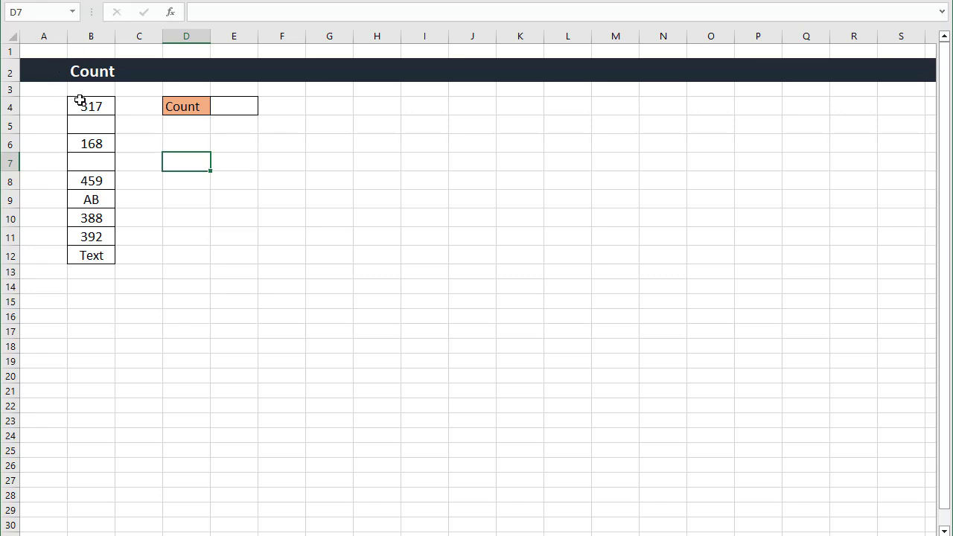
drag(80, 104, 94, 249)
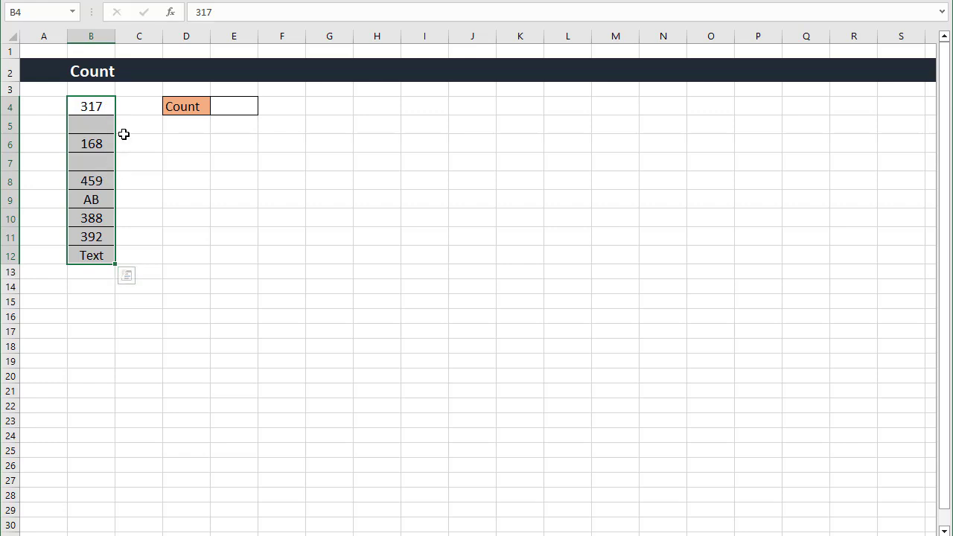
click(87, 112)
click(94, 140)
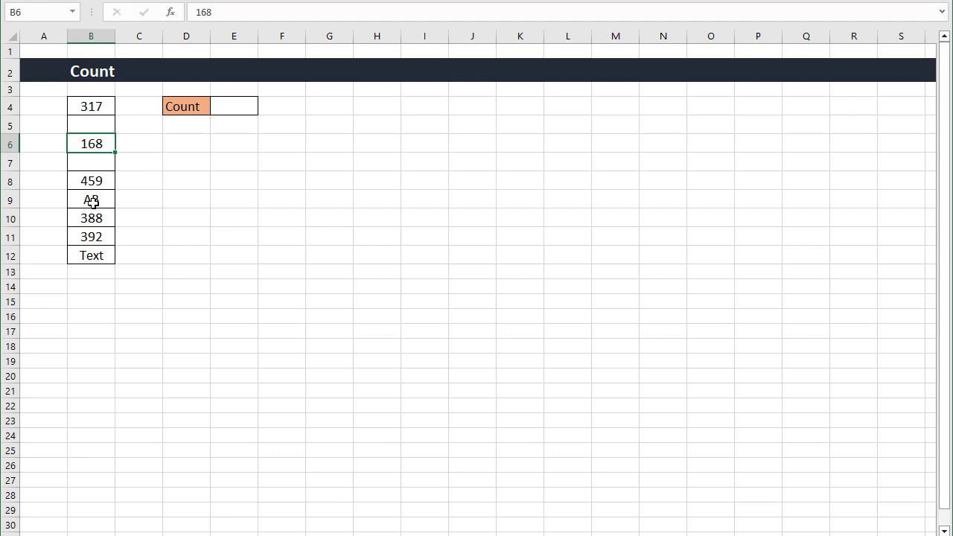
click(91, 201)
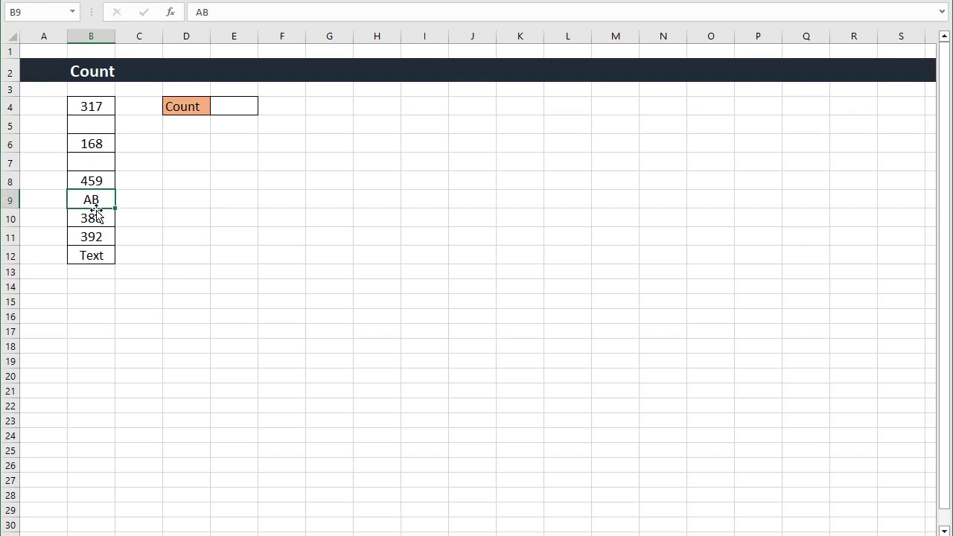
click(104, 165)
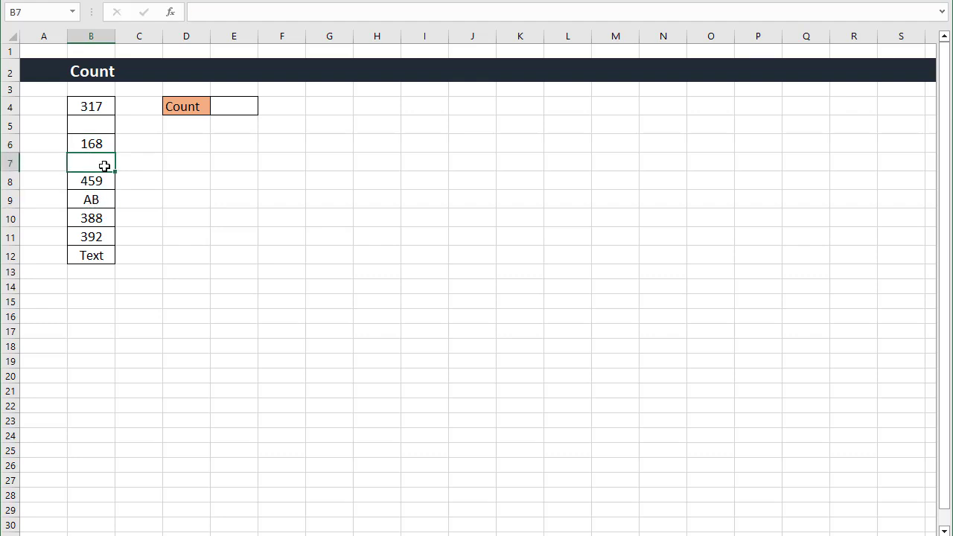
click(244, 110)
text(=coun)
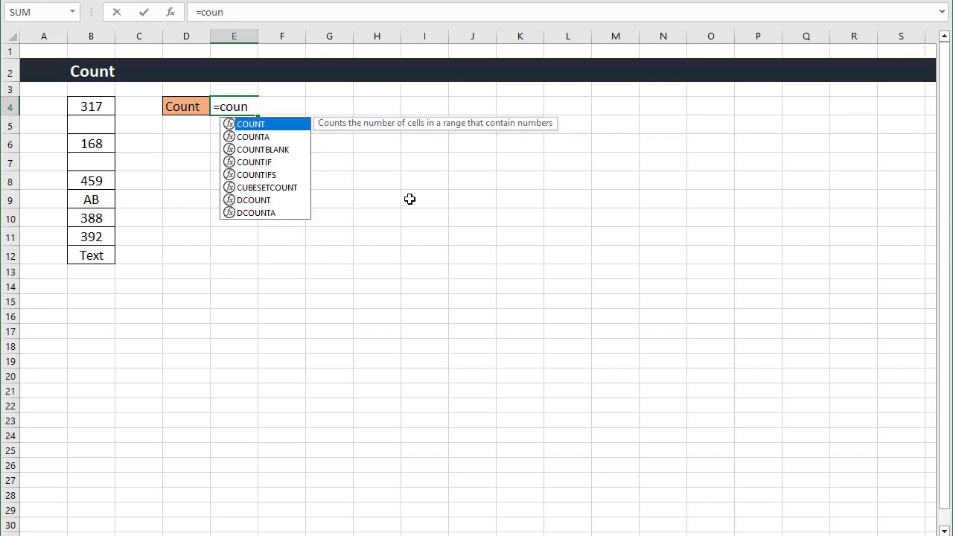
key(Tab)
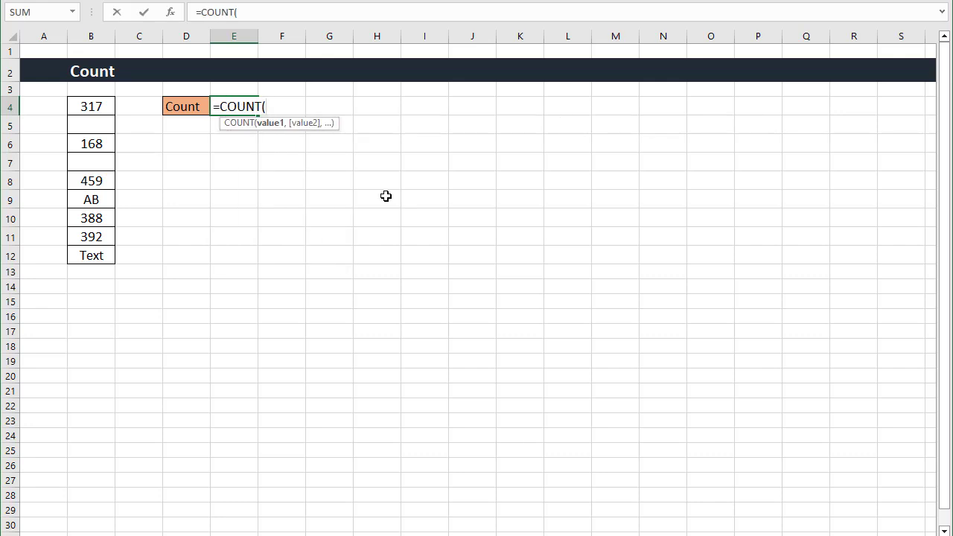
drag(107, 106, 110, 256)
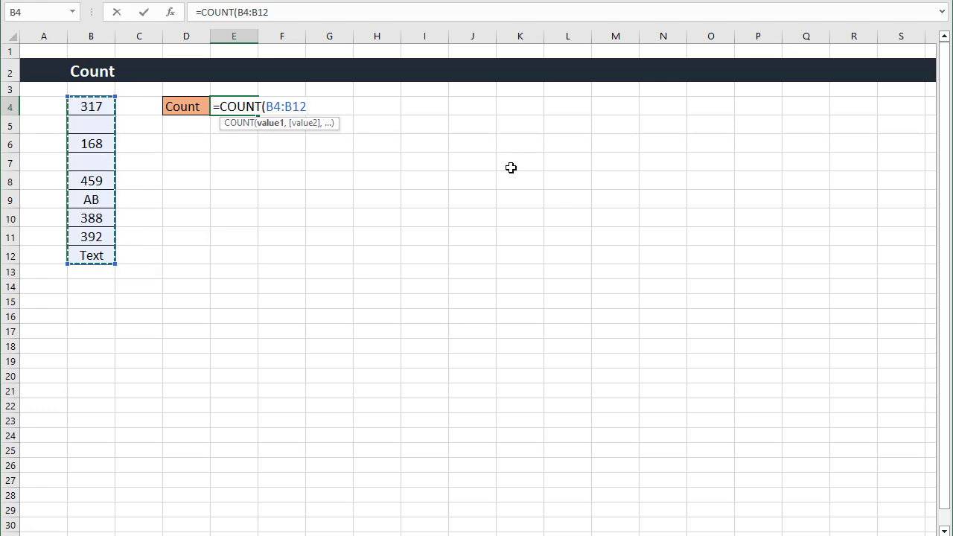
text())
key(Return)
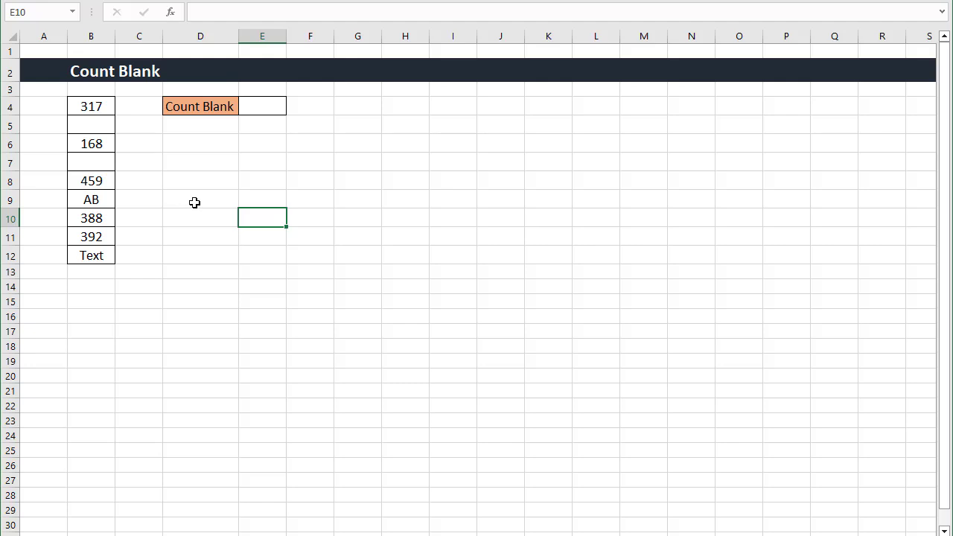
On the Count Blank sheet, enter =COUNTBLANK(B4:B12) in E4 to count the empty cells.
click(264, 105)
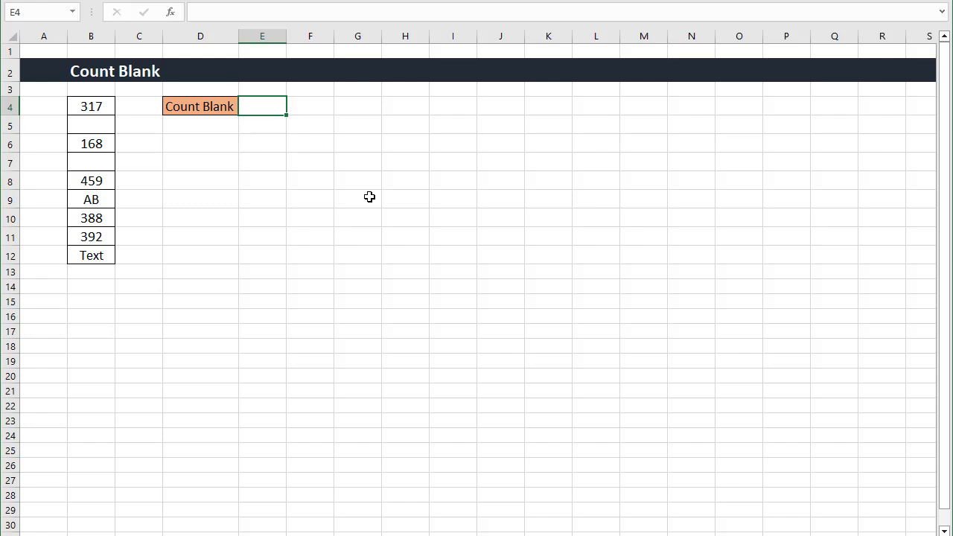
text(=counb)
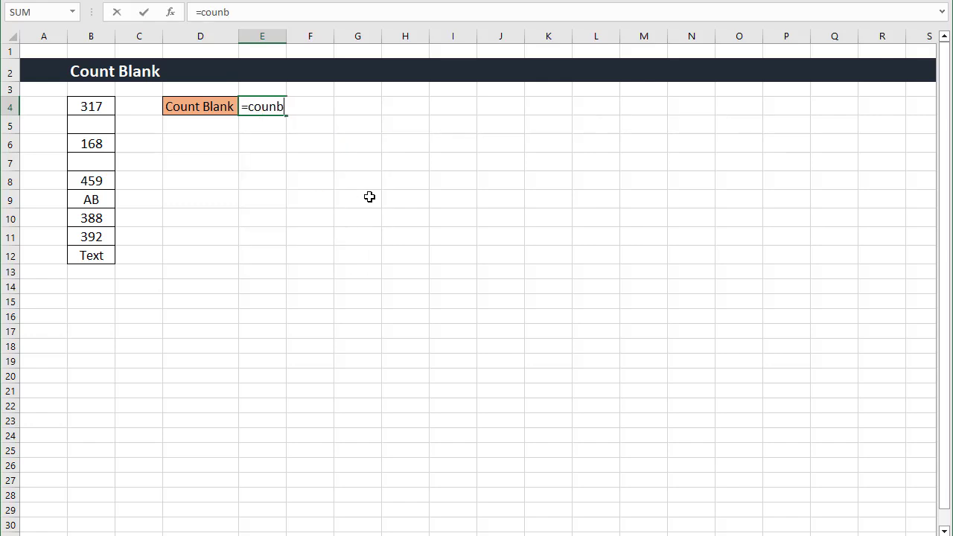
key(BackSpace)
text(t)
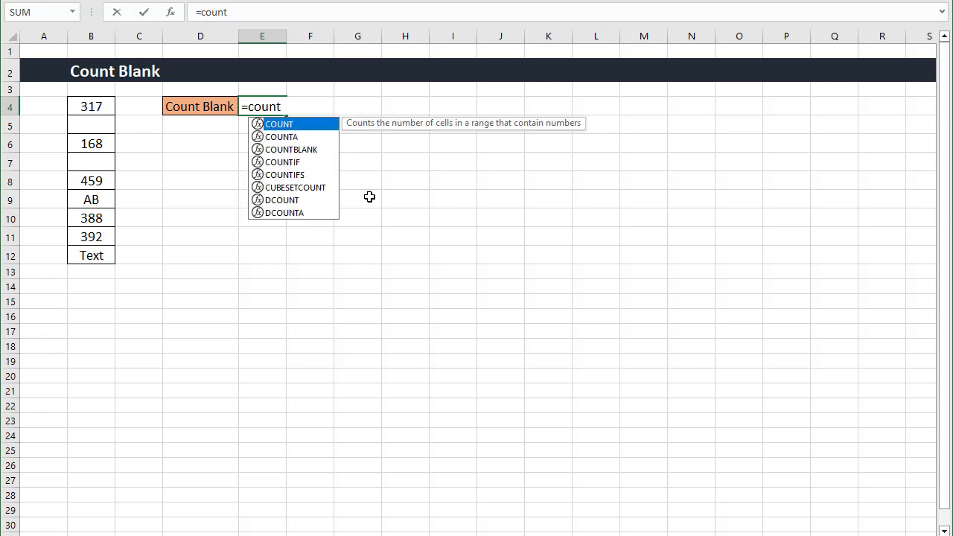
text(b)
key(Tab)
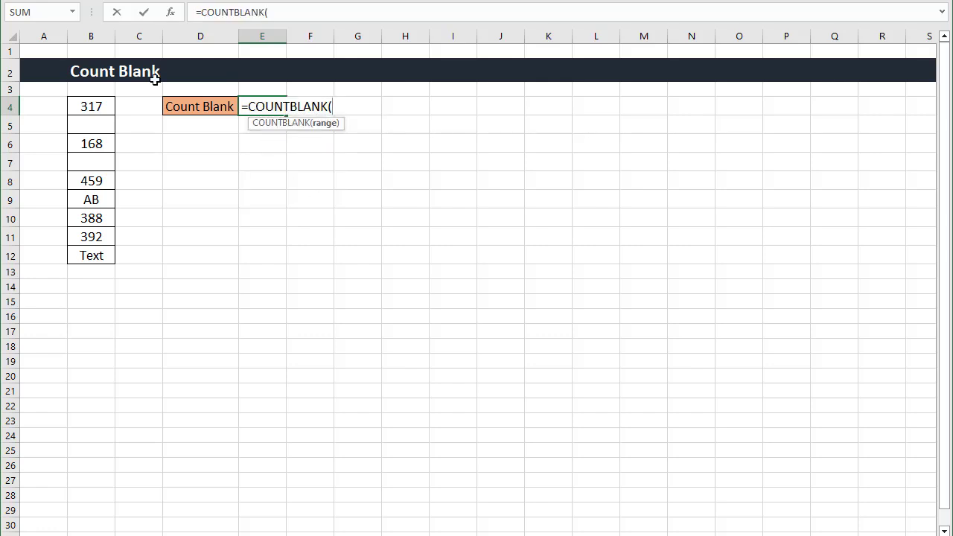
drag(109, 111, 96, 256)
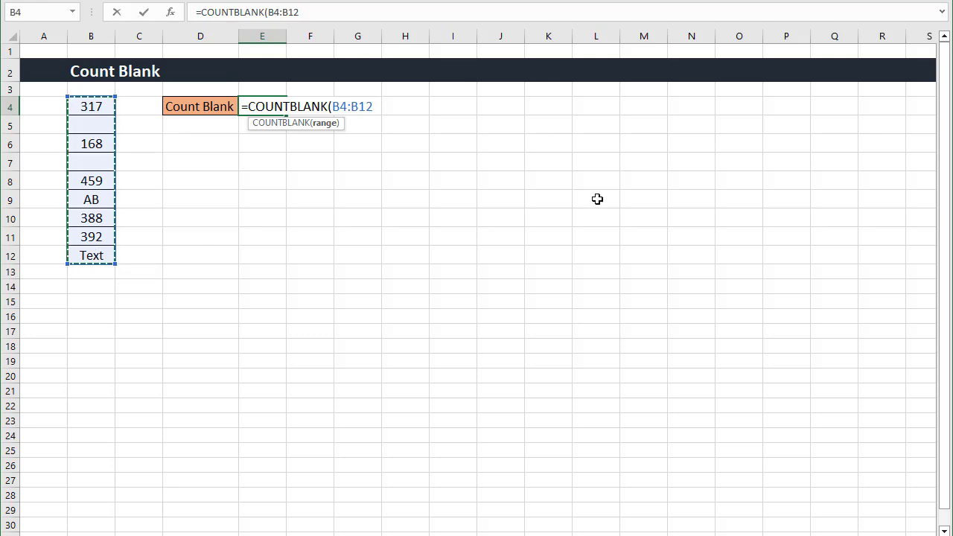
text())
key(Return)
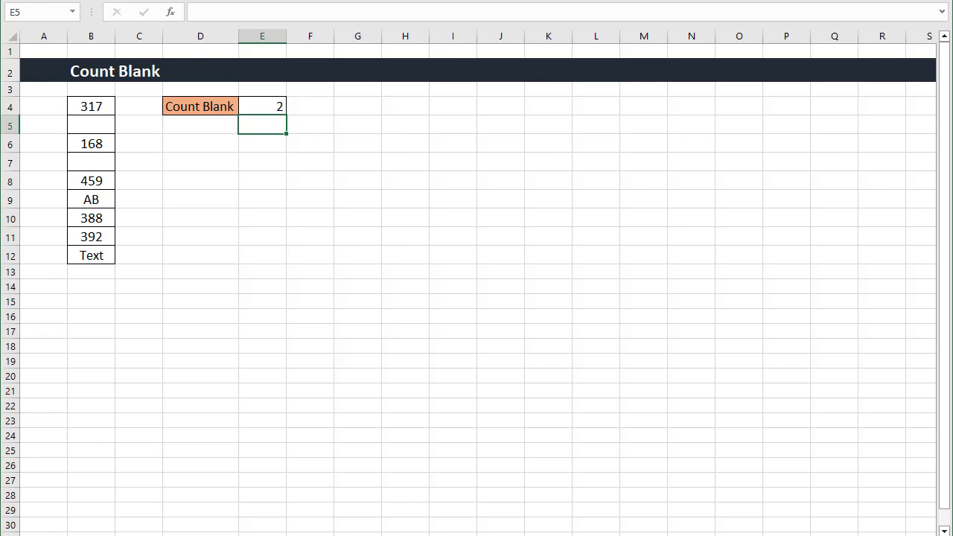
On the Counta sheet, enter =COUNTA(B4:B12) in E4 to count all non-empty cells.
key(ctrl+Page_Down)
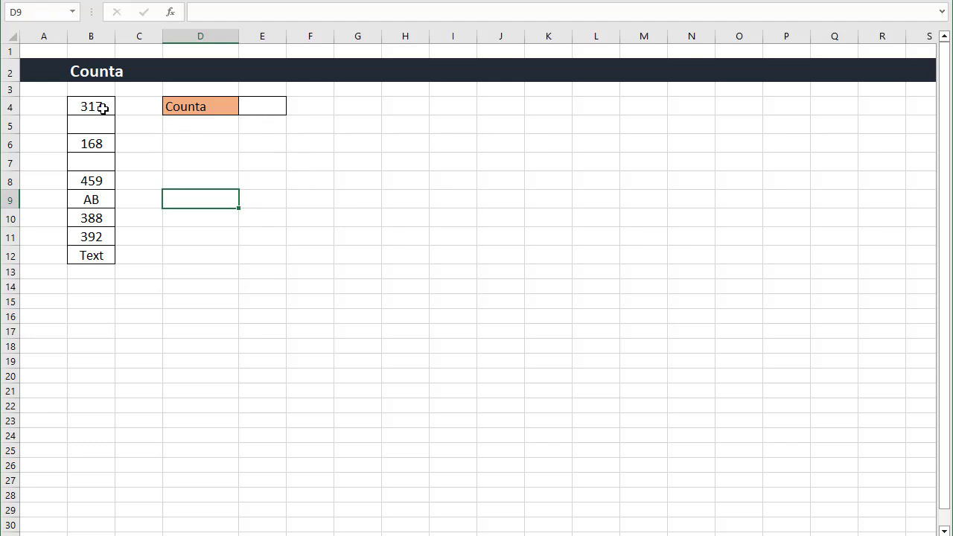
click(248, 109)
text(=coun)
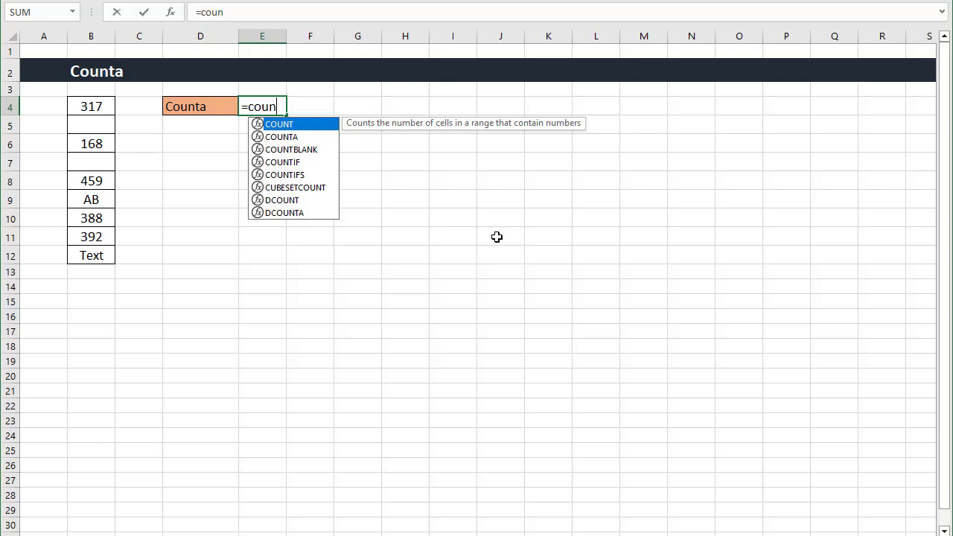
key(Down)
key(Tab)
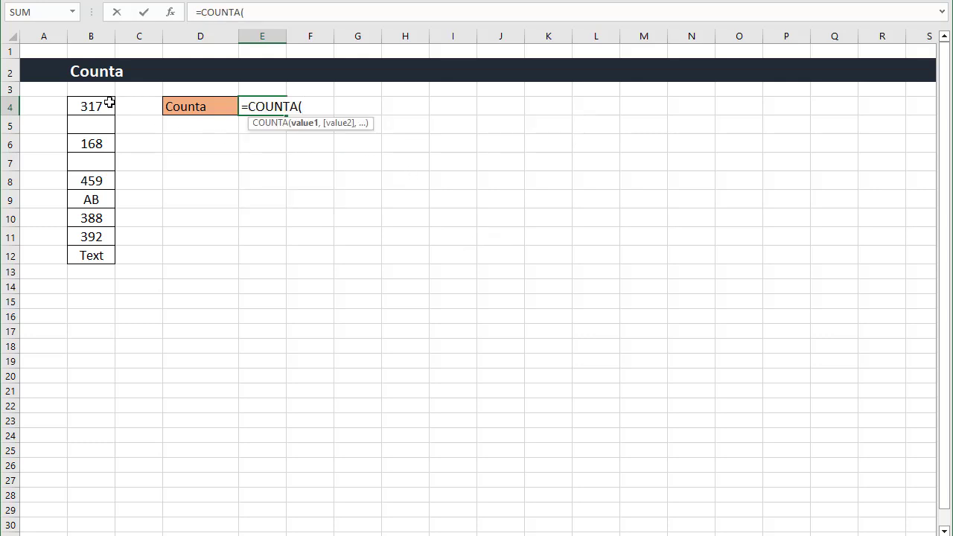
drag(110, 102, 104, 256)
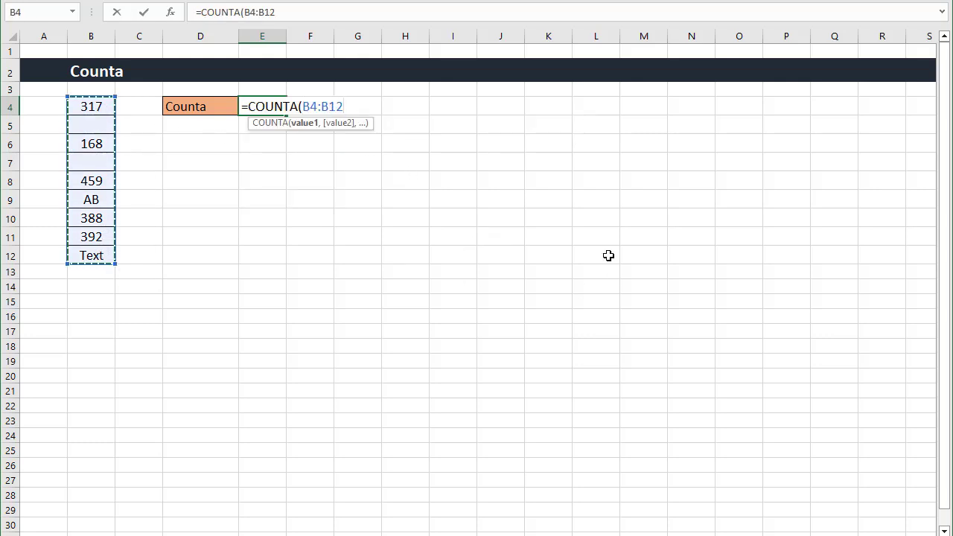
text())
key(Return)
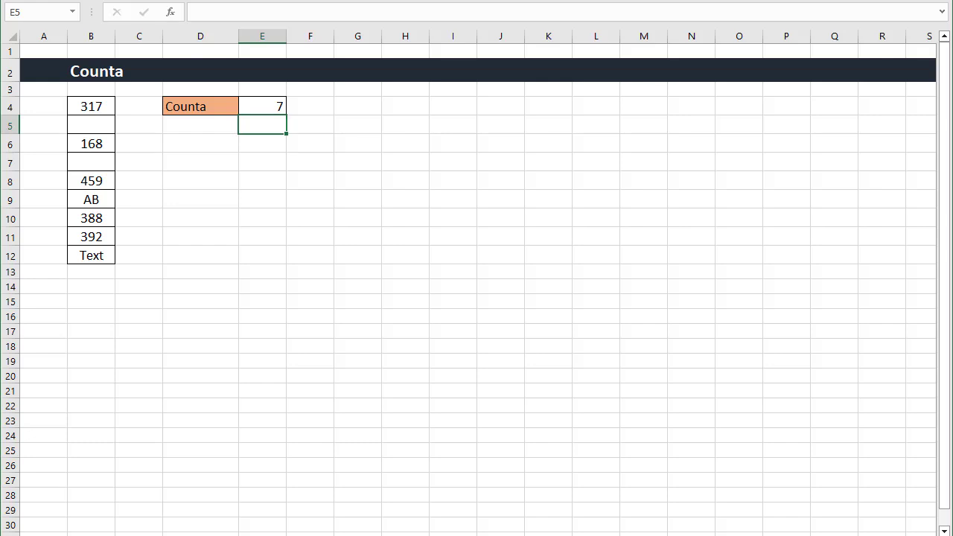
On the Upper sheet, enter =UPPER(B4) in C4 to convert the first word to uppercase.
key(ctrl+Page_Down)
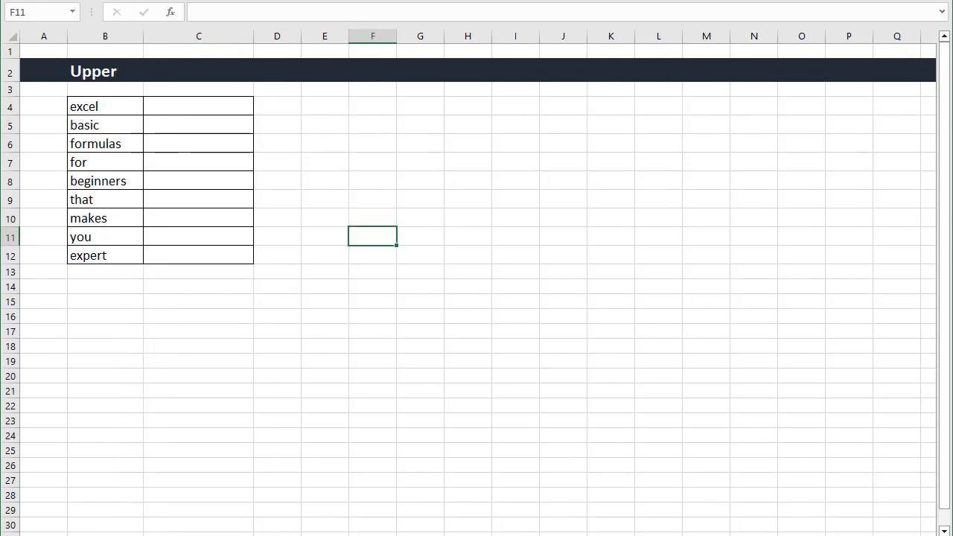
click(229, 203)
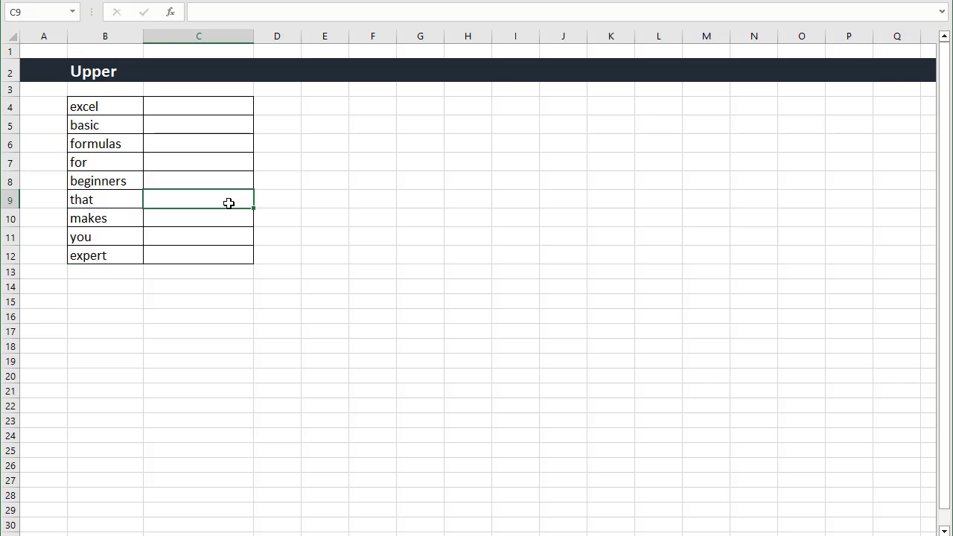
click(215, 104)
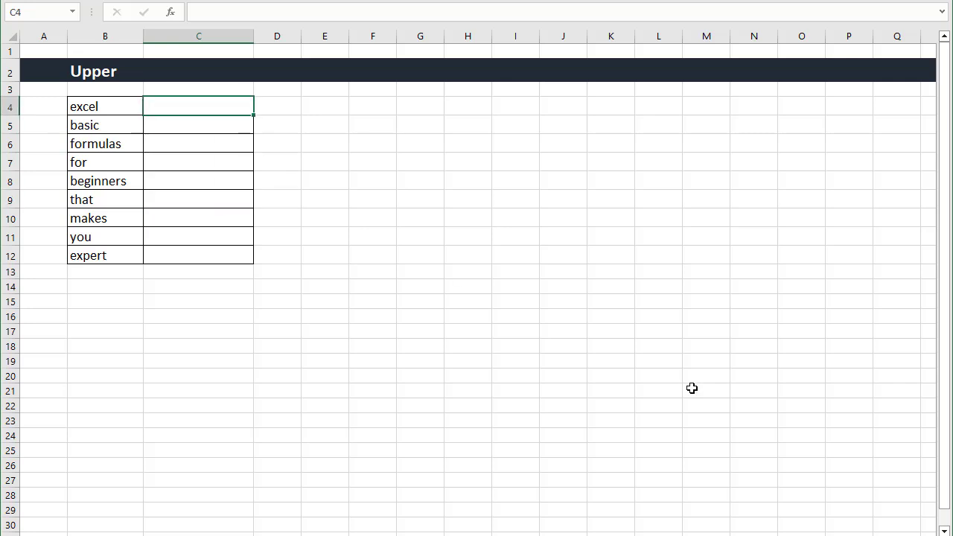
text(=upp)
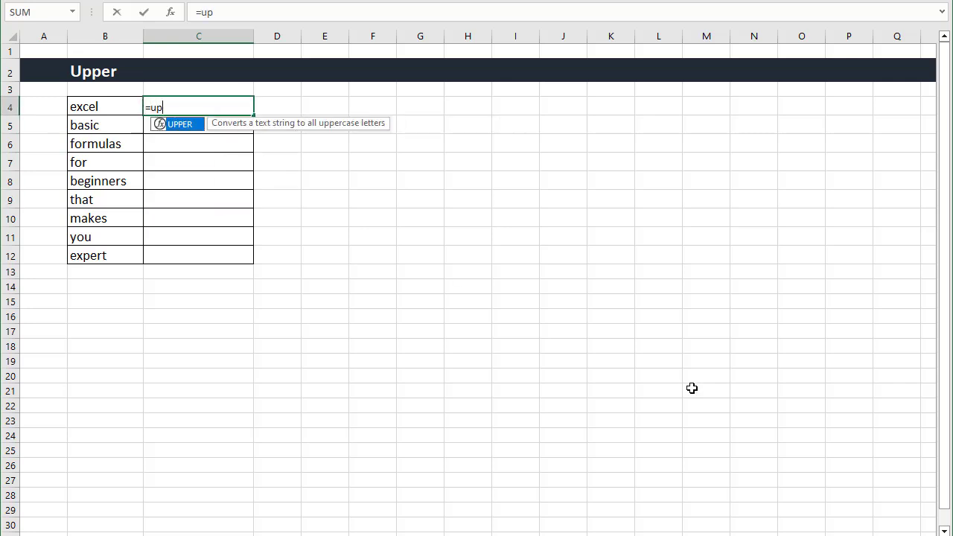
key(Tab)
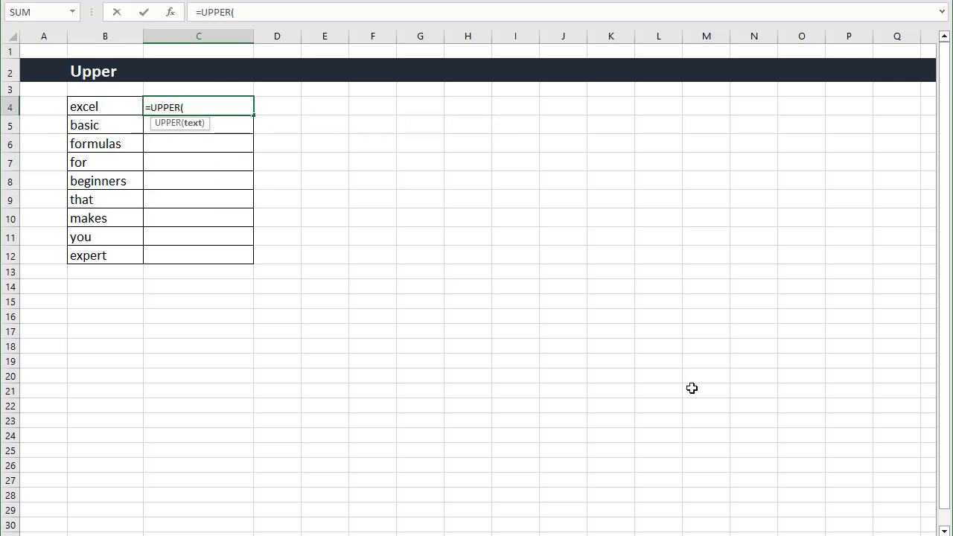
click(116, 106)
text())
key(Return)
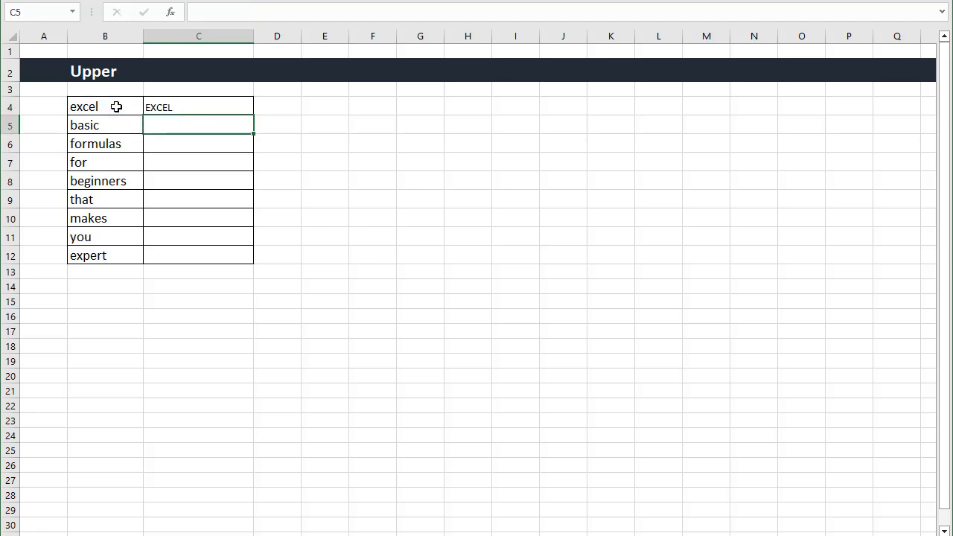
Fill the UPPER formula from C4 down to C12 to convert the remaining words.
click(173, 105)
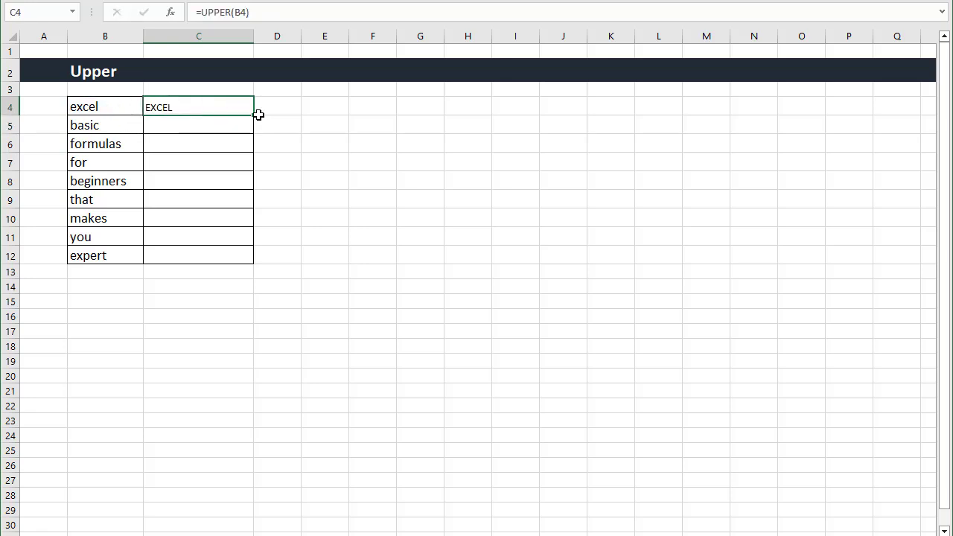
drag(254, 115, 253, 262)
click(276, 238)
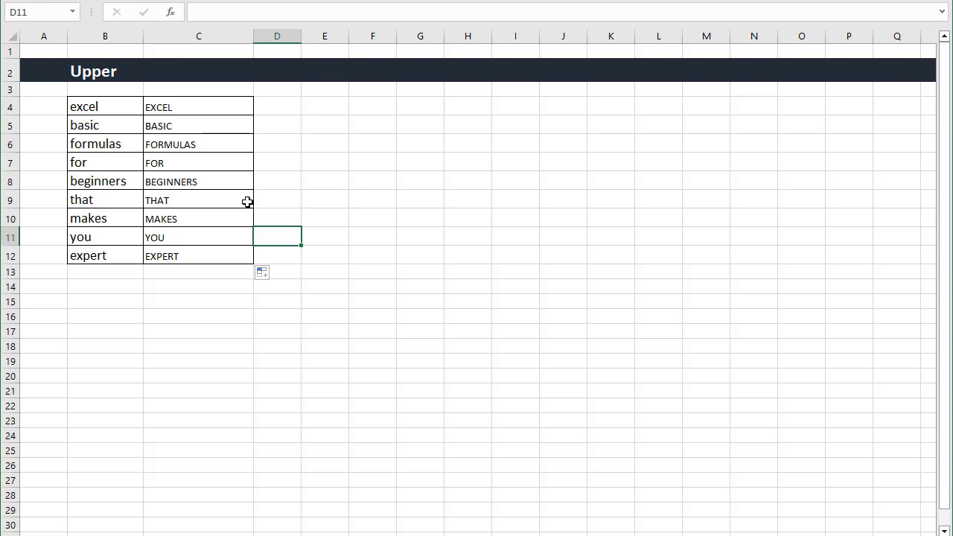
On the Lower sheet, enter =LOWER(B4) in C4 to convert the first word to lowercase.
click(342, 534)
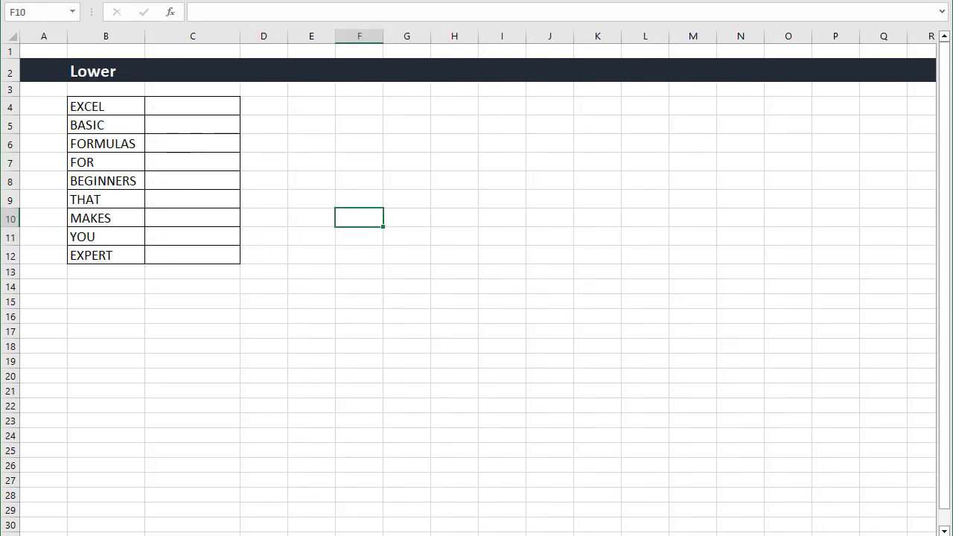
click(184, 112)
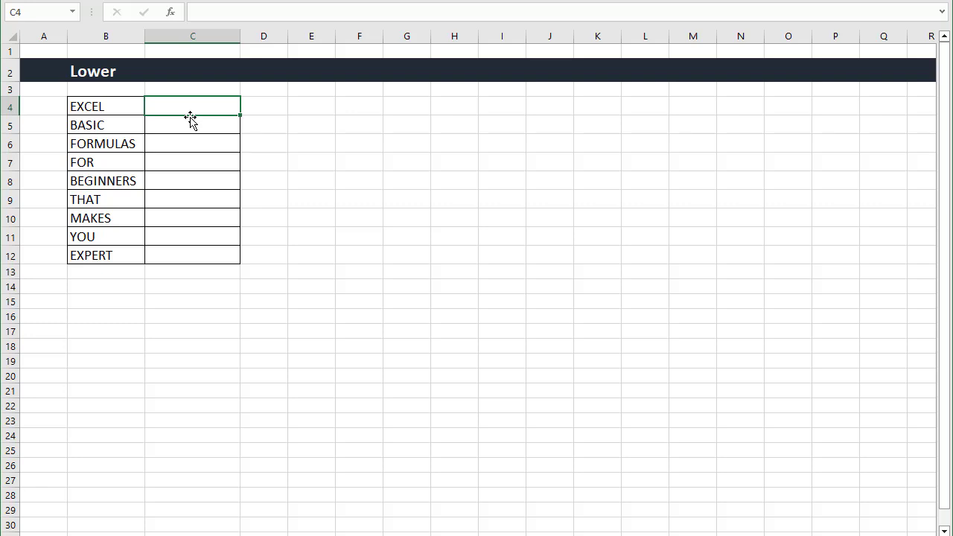
text(=low)
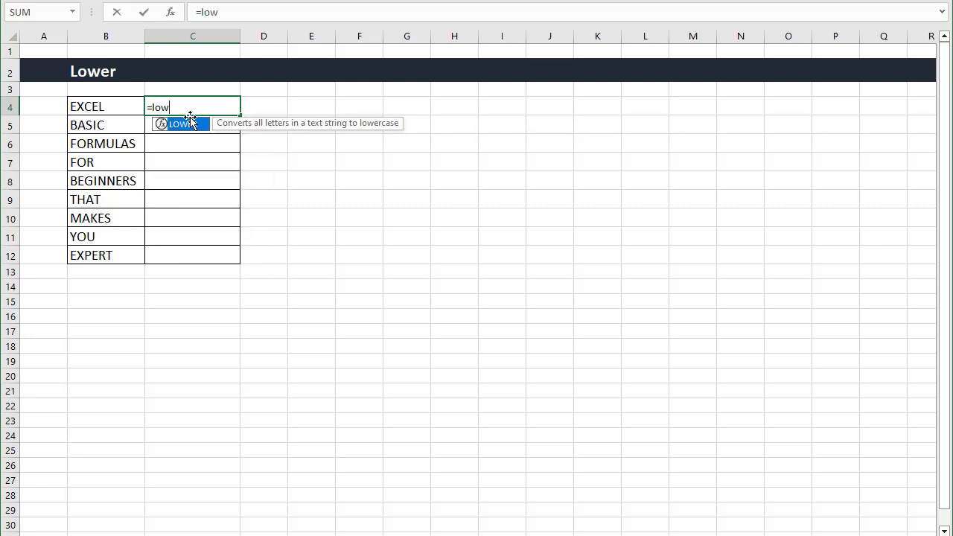
key(Tab)
click(84, 99)
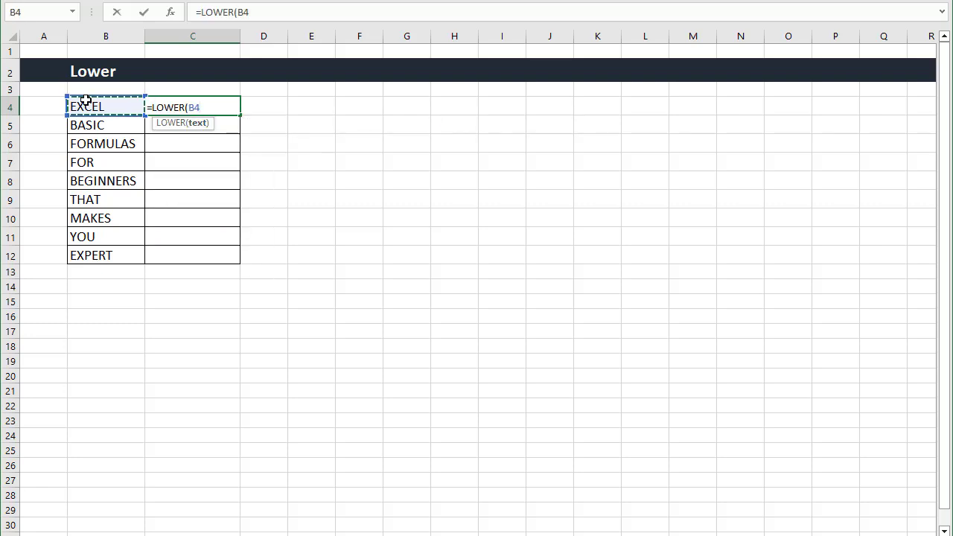
text())
key(Return)
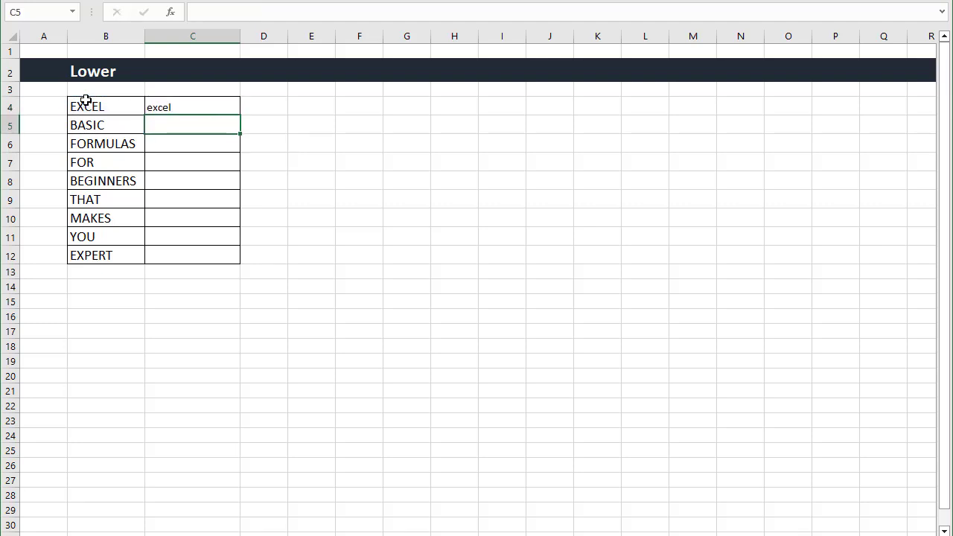
Fill the LOWER formula from C4 down to C12 to convert the remaining words.
click(223, 112)
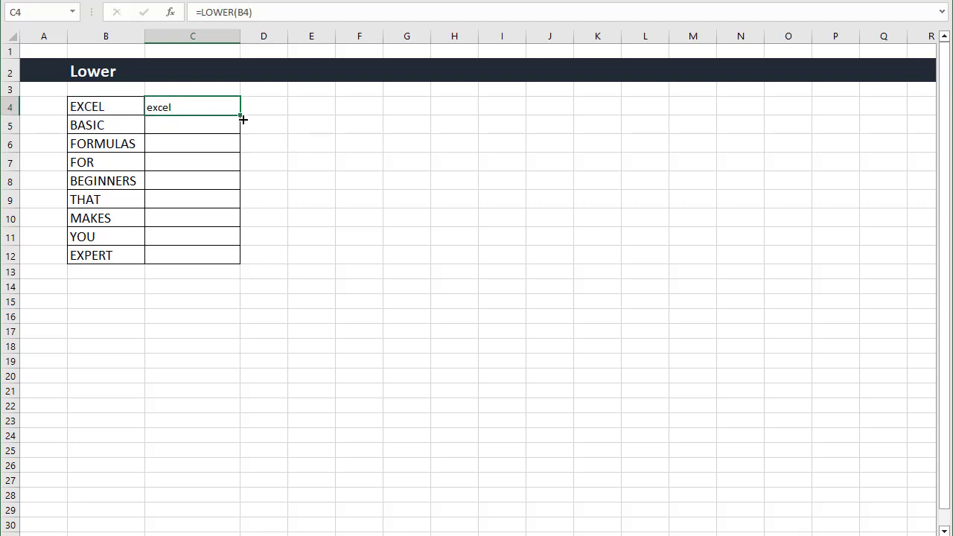
drag(240, 116, 239, 262)
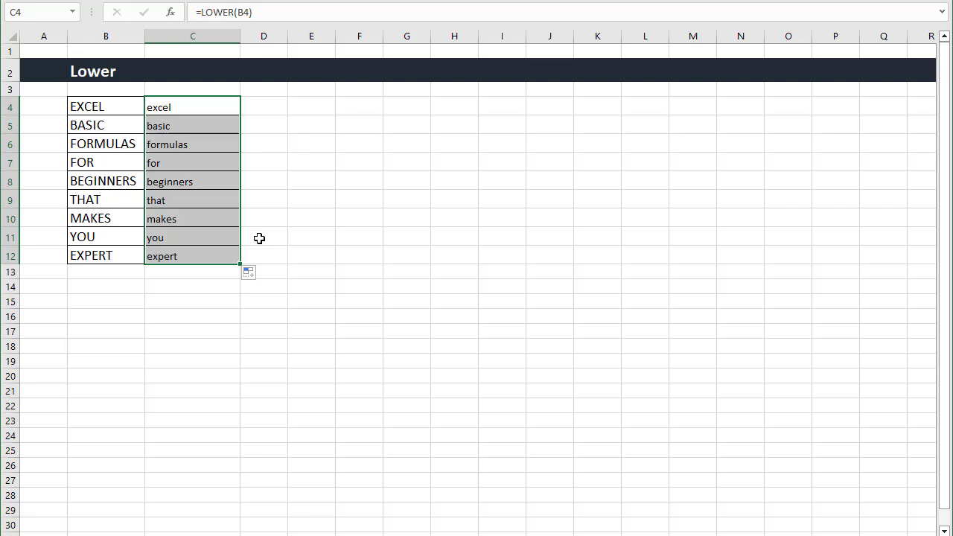
click(259, 237)
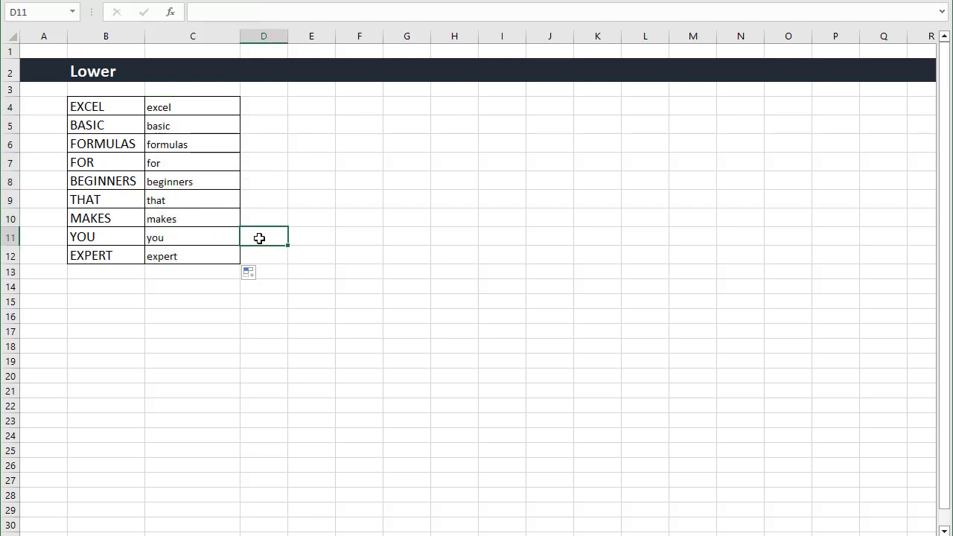
On the Trim sheet, enter =TRIM(B4) in C4 to remove the extra spaces from the first text.
click(385, 534)
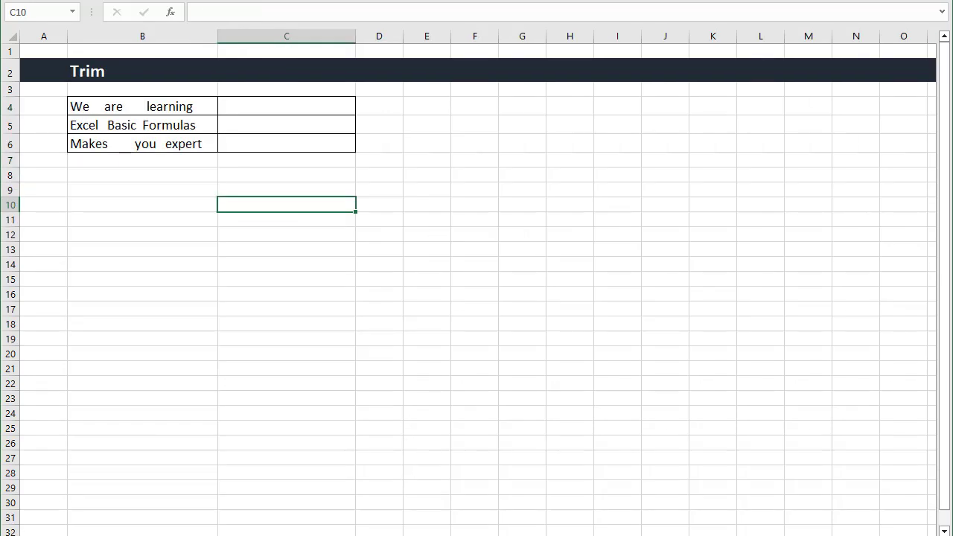
click(201, 259)
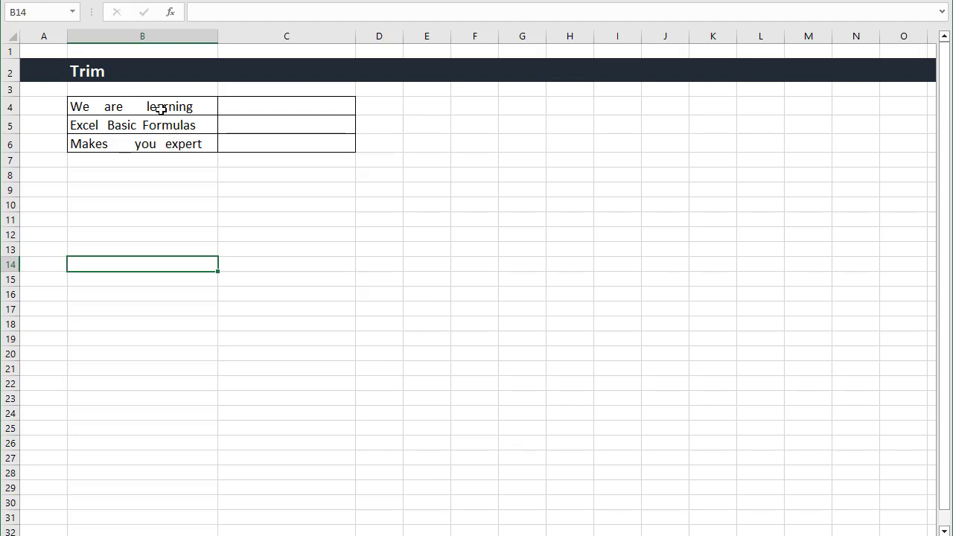
click(258, 113)
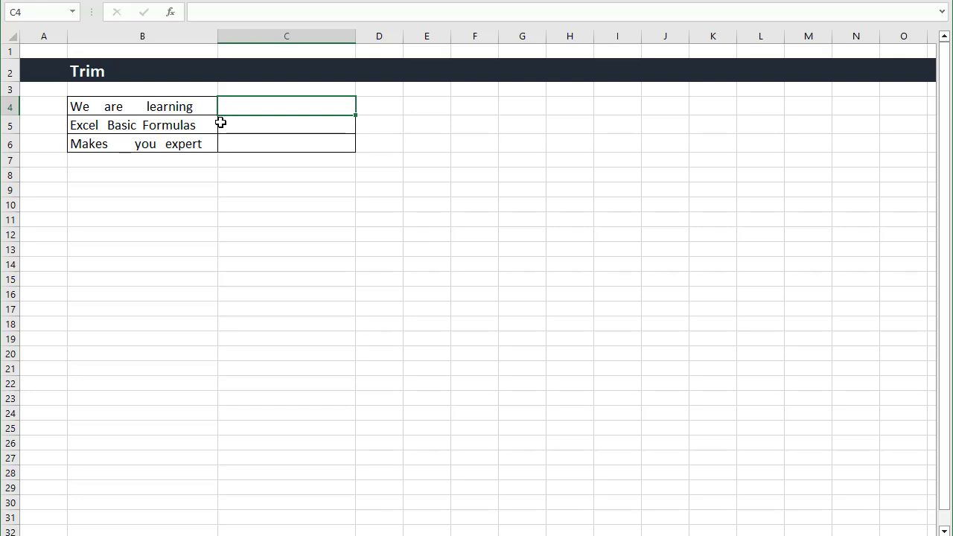
text(=tr)
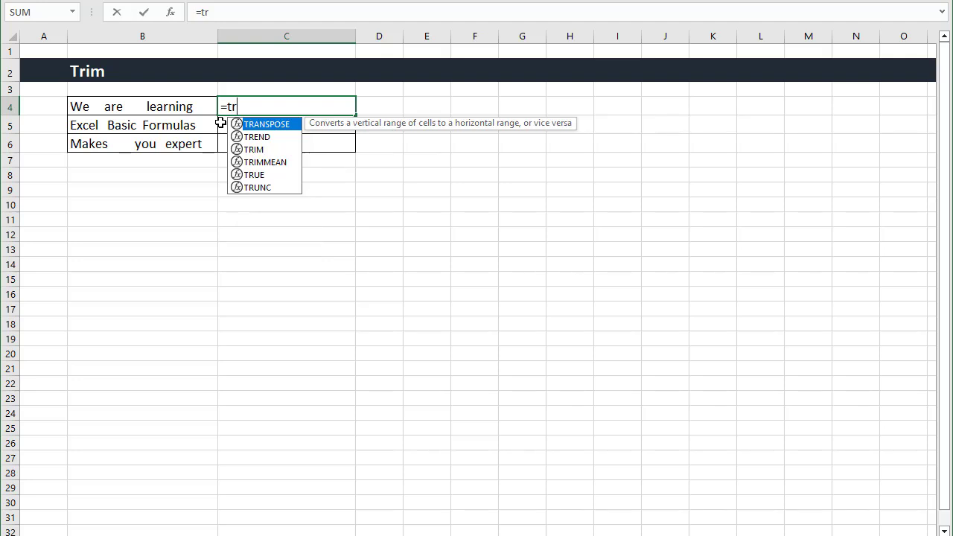
text(i)
key(Tab)
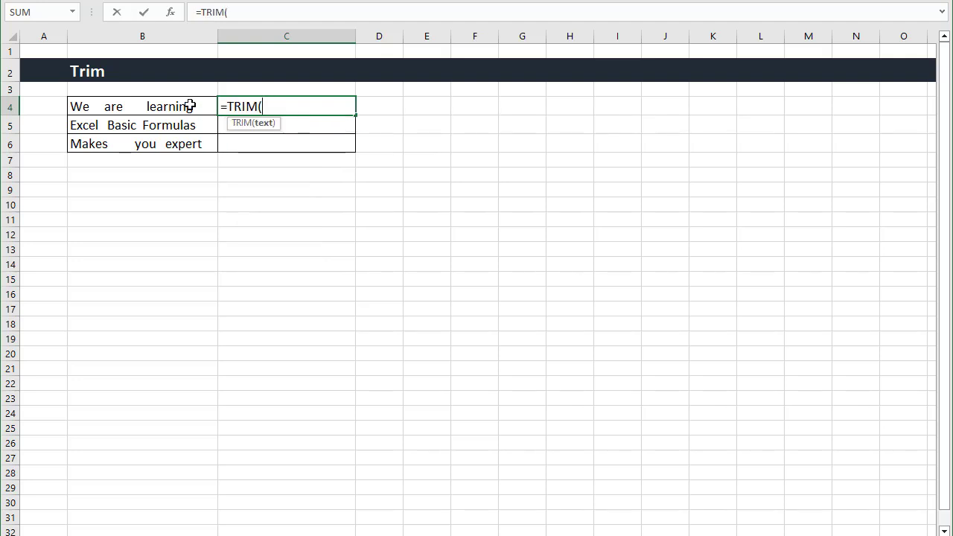
click(191, 105)
text())
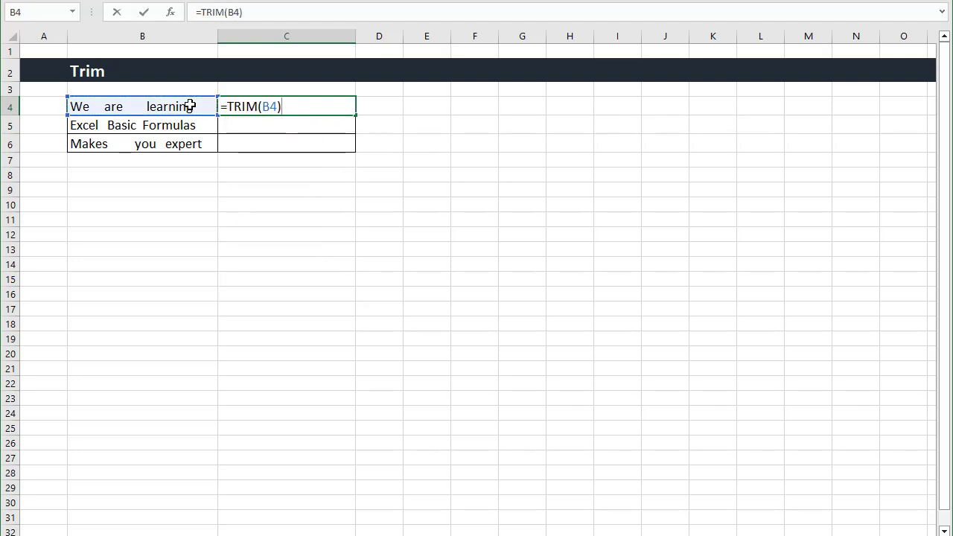
key(Return)
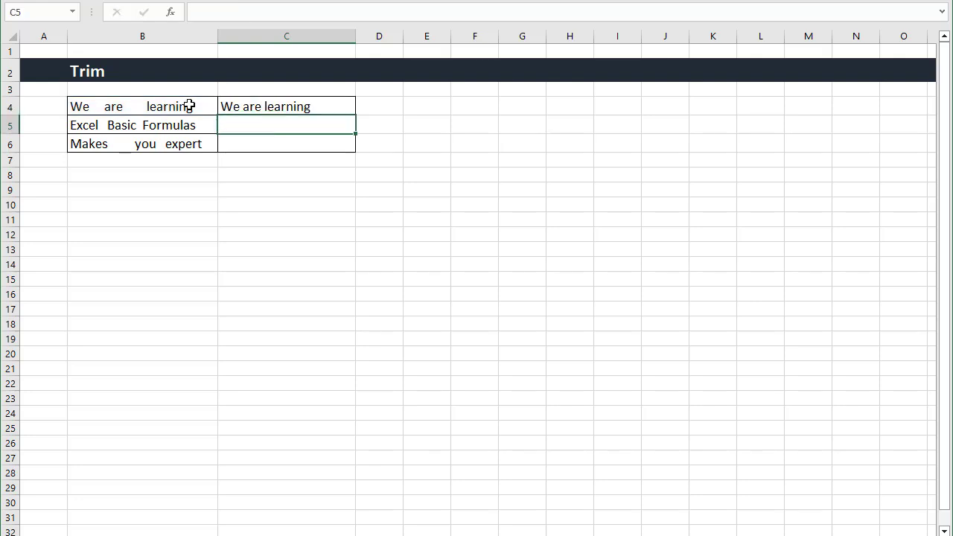
Fill the TRIM formula from C4 down to C6 to clean the remaining texts.
click(334, 104)
drag(356, 115, 351, 154)
click(283, 212)
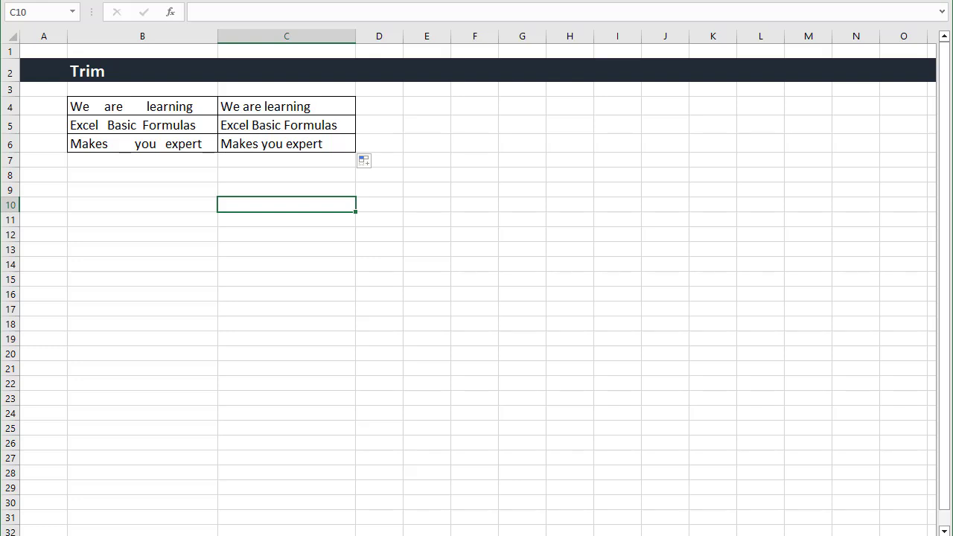
On the Proper sheet, enter =PROPER(B4) in C4 to capitalize each word of the first text.
key(ctrl+Page_Down)
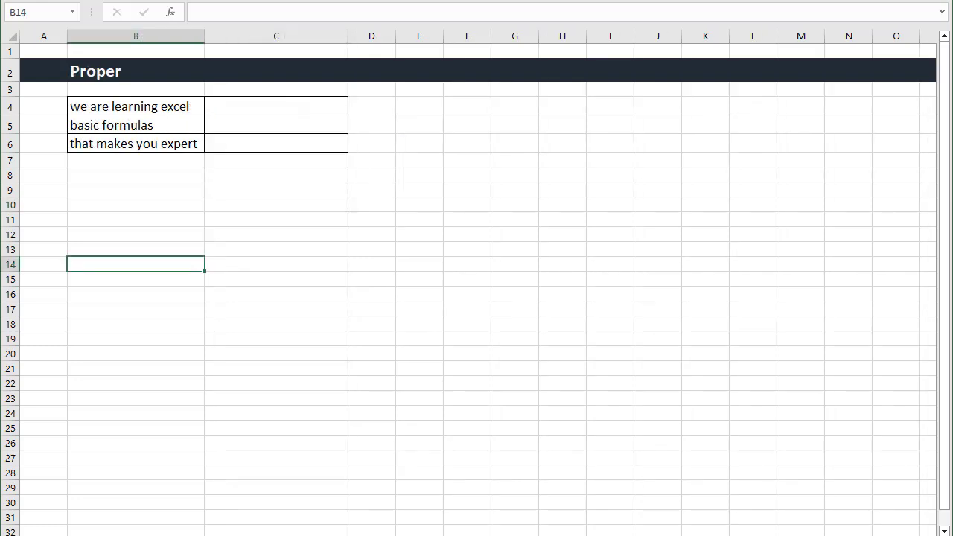
click(273, 114)
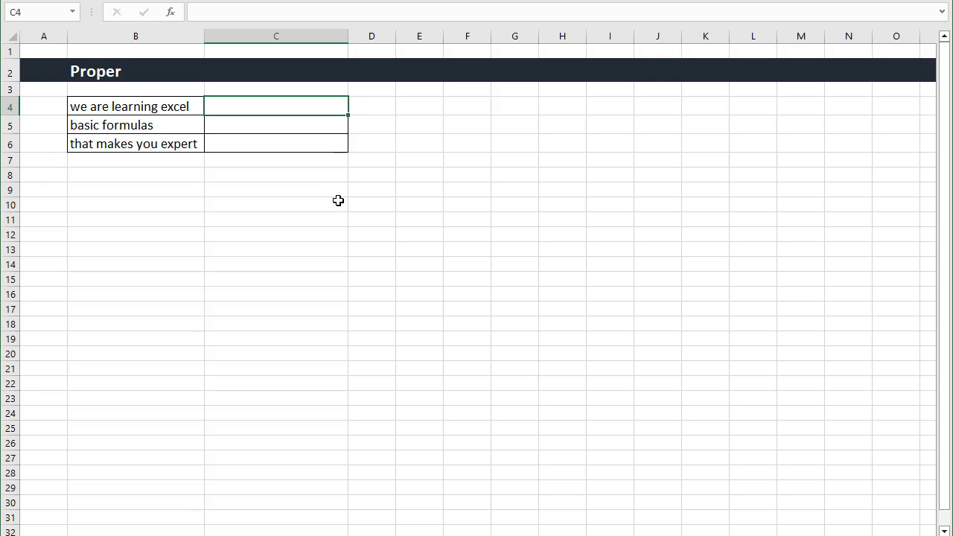
text(=pro)
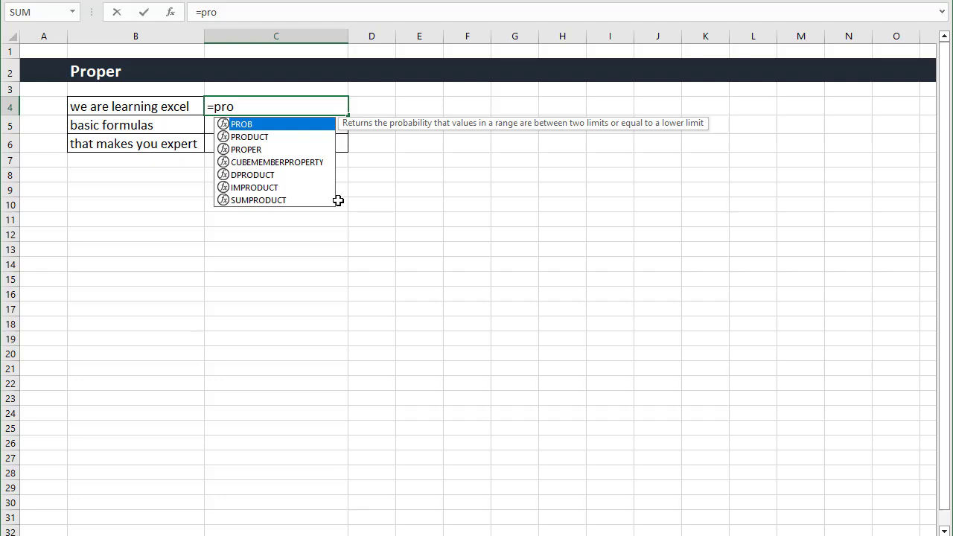
key(Down)
key(Down)
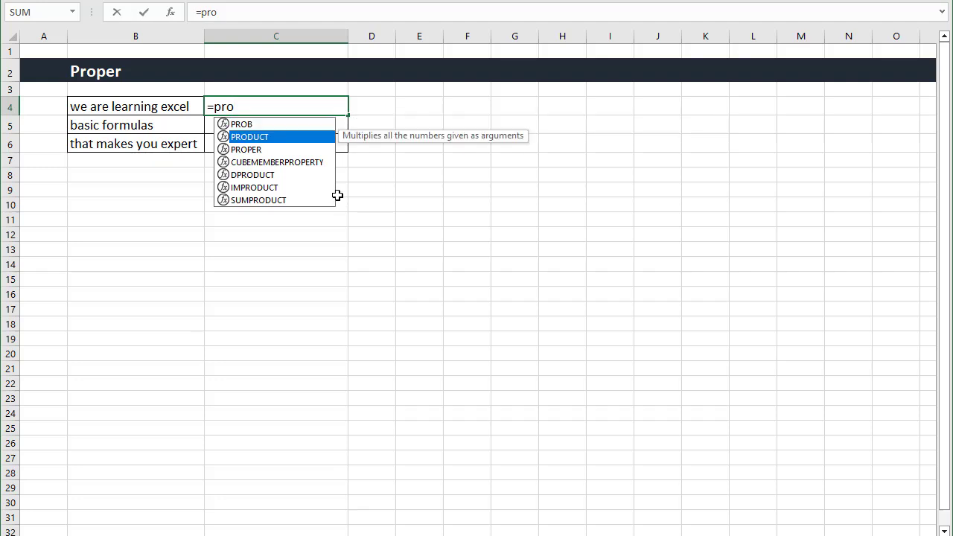
key(Tab)
click(128, 106)
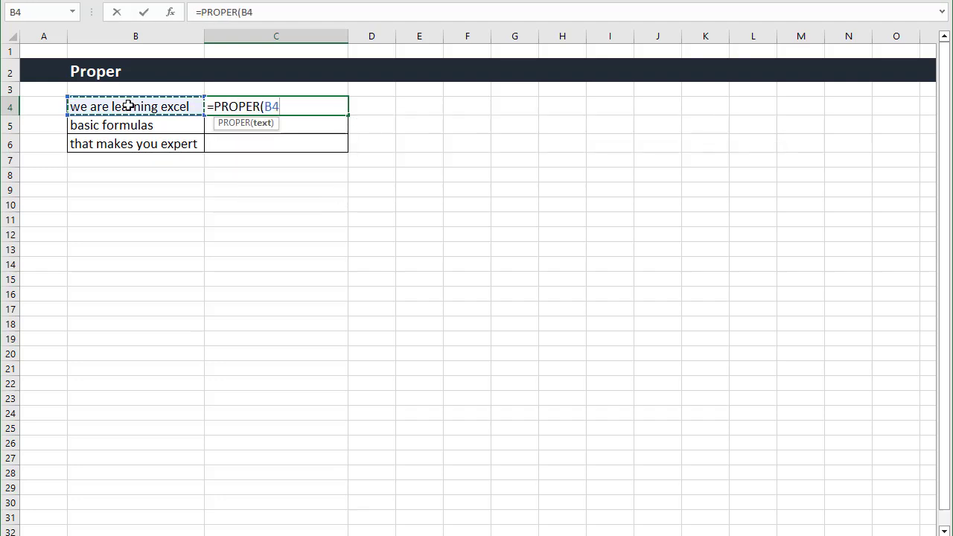
text())
key(Return)
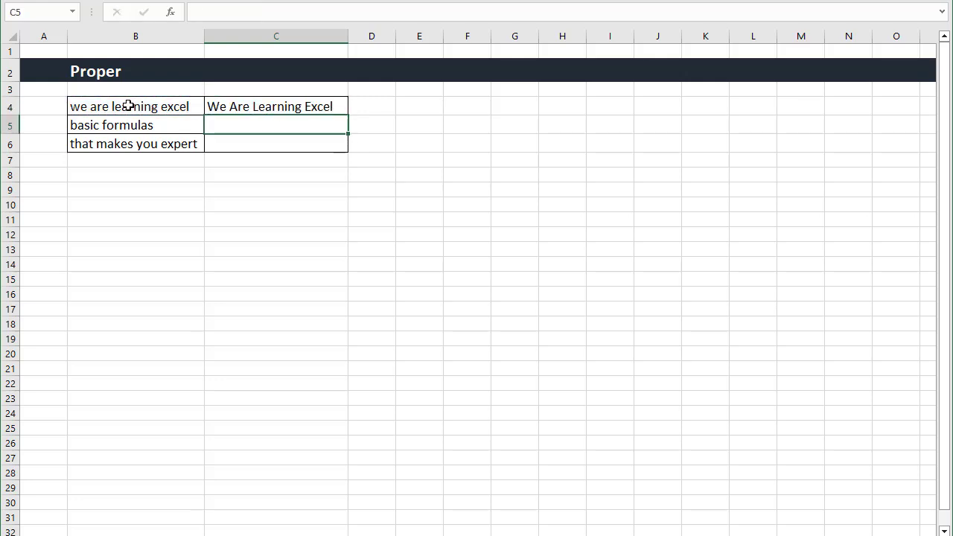
Fill the PROPER formula from C4 down to C6 to capitalize the remaining texts.
click(280, 105)
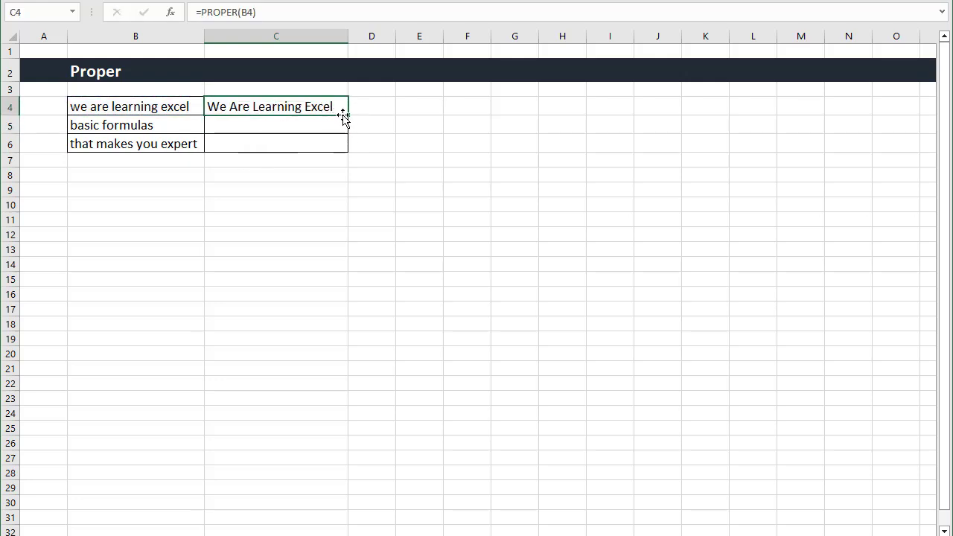
drag(347, 117, 342, 146)
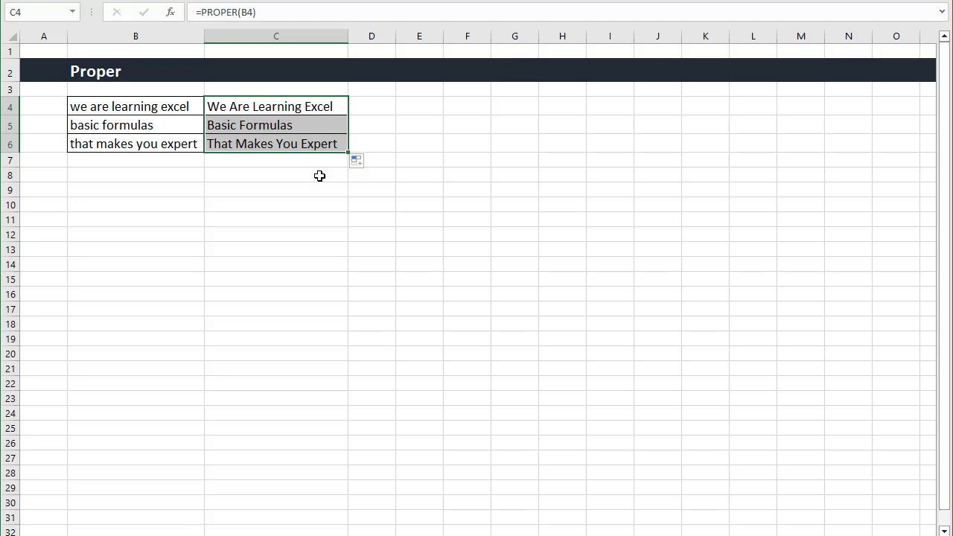
click(321, 206)
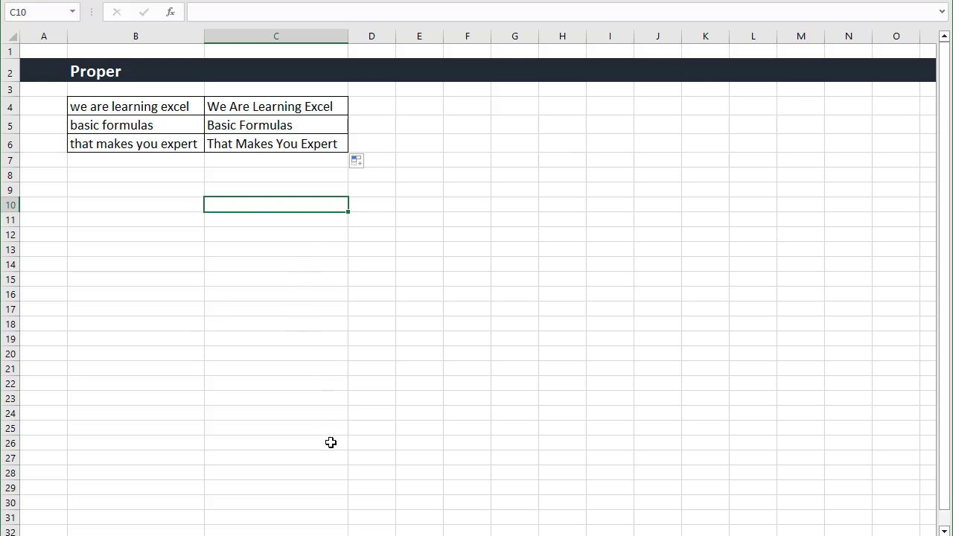
On the Now sheet, enter =NOW() in B5 to return the current date and time.
click(451, 535)
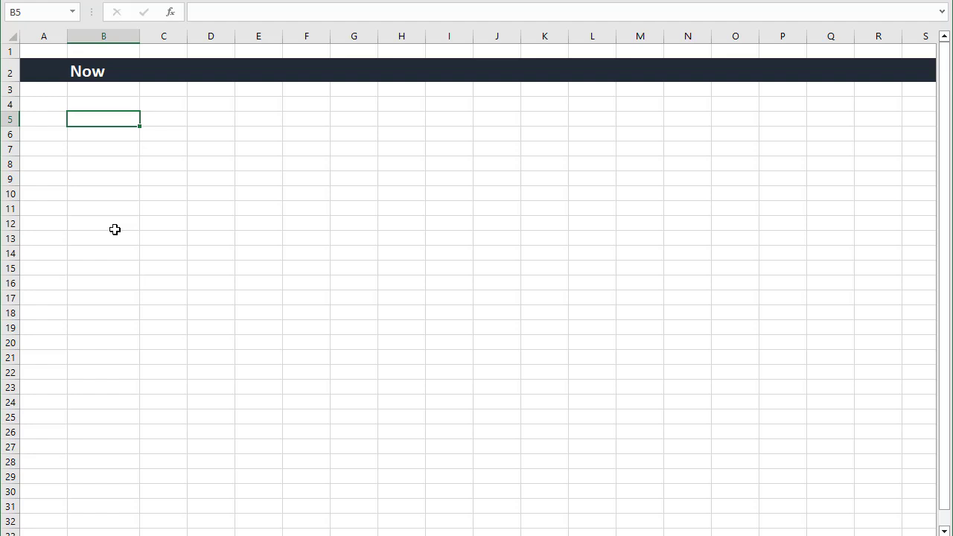
text(=now)
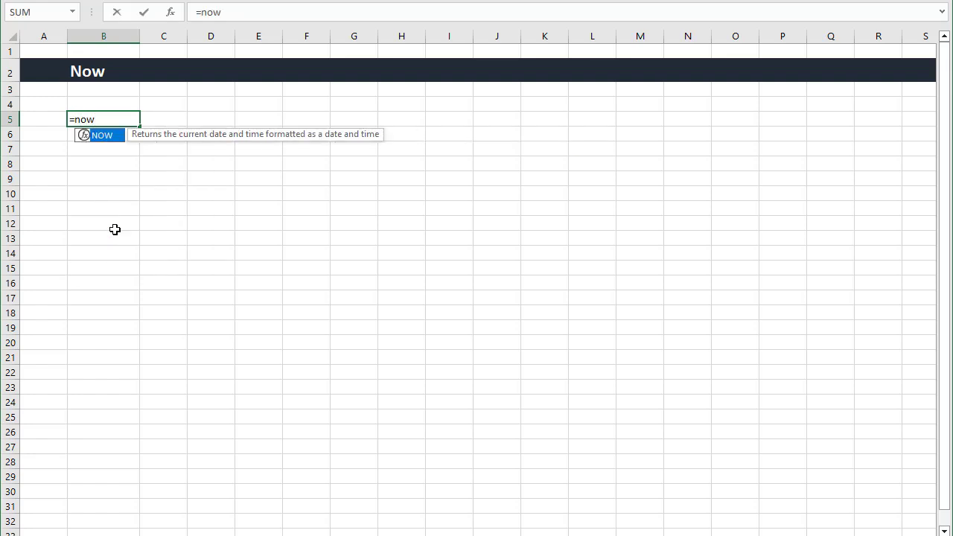
text(())
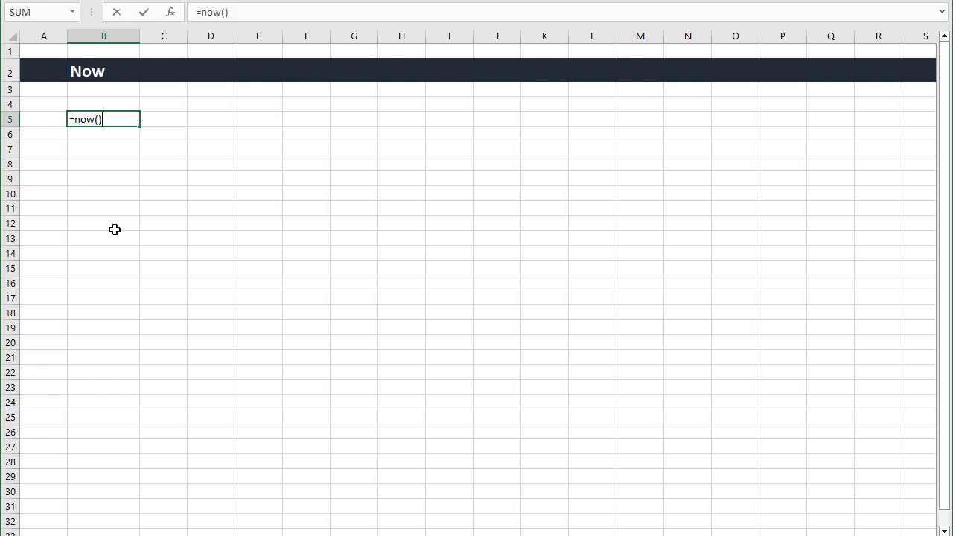
key(Return)
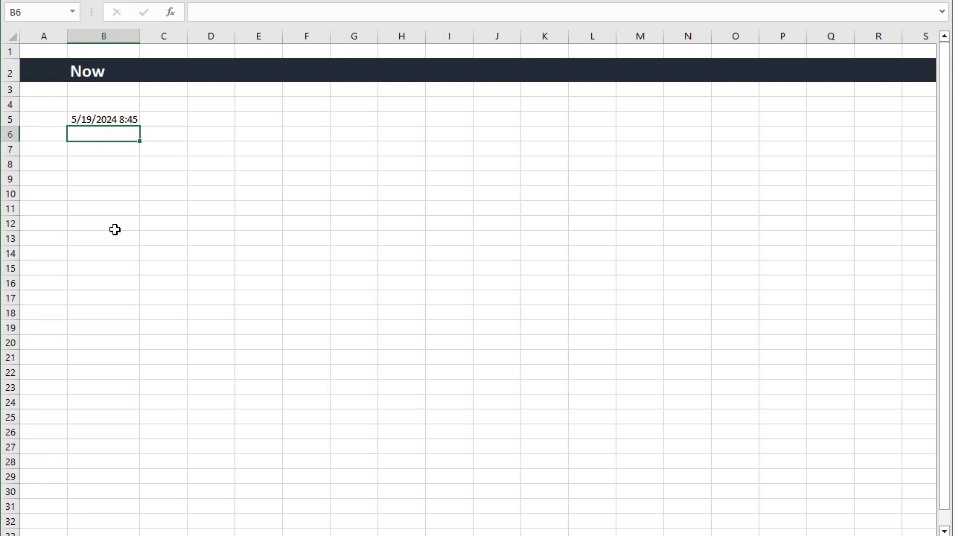
Format the NOW result in B5 with the Time number format 1:30:55 PM so only the time is displayed.
click(112, 120)
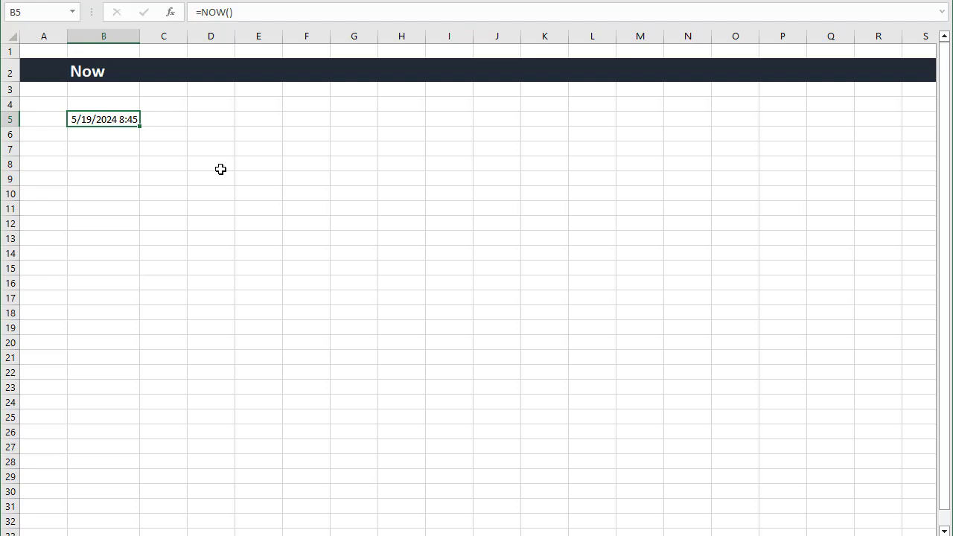
key(ctrl+1)
click(198, 66)
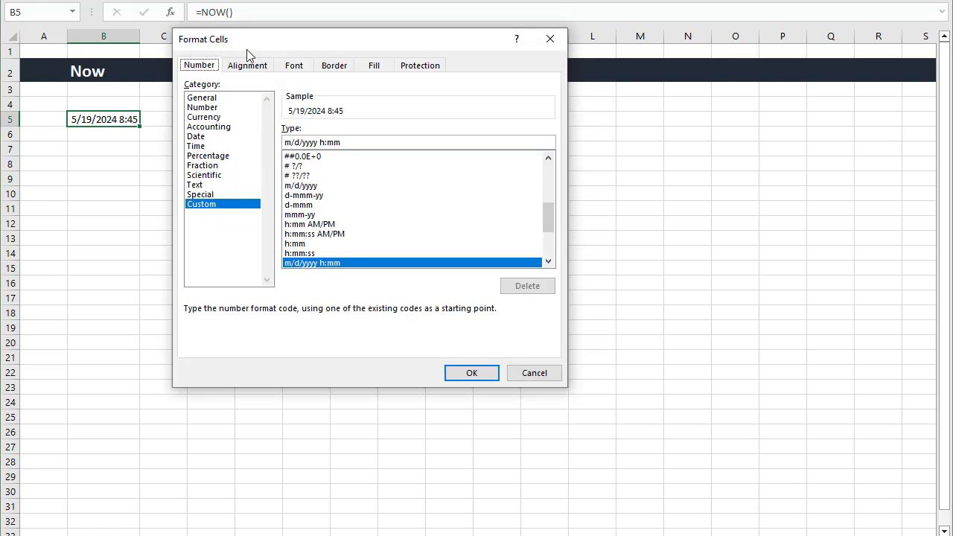
drag(247, 49, 237, 103)
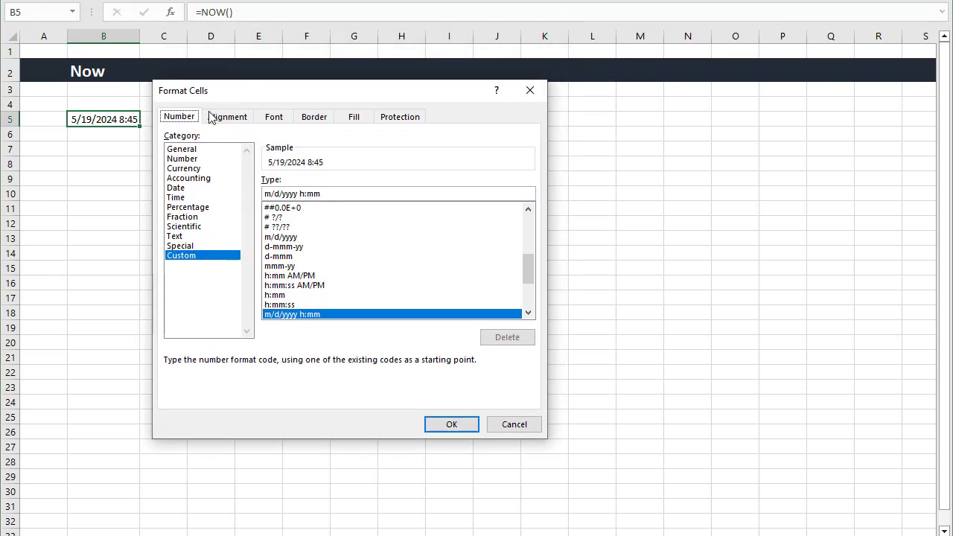
click(176, 189)
click(285, 251)
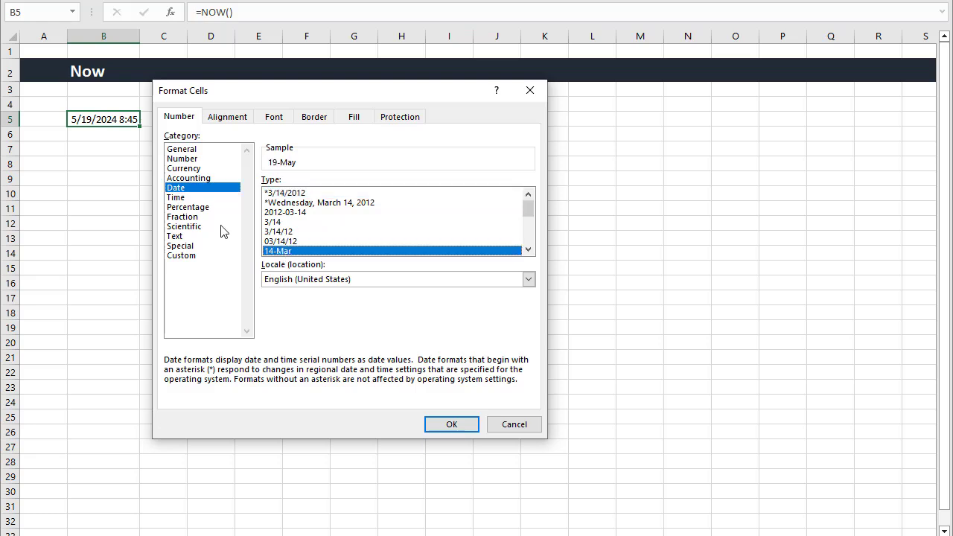
click(169, 199)
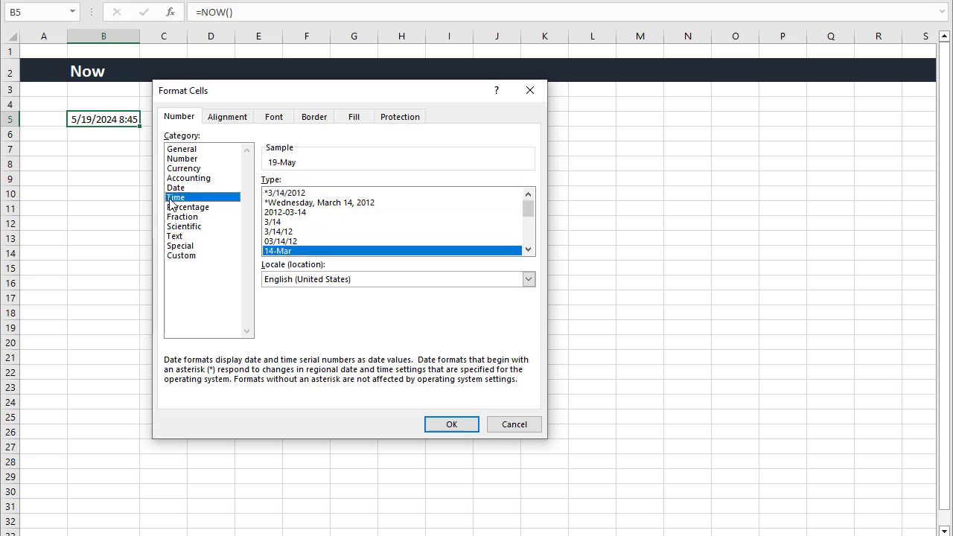
click(273, 232)
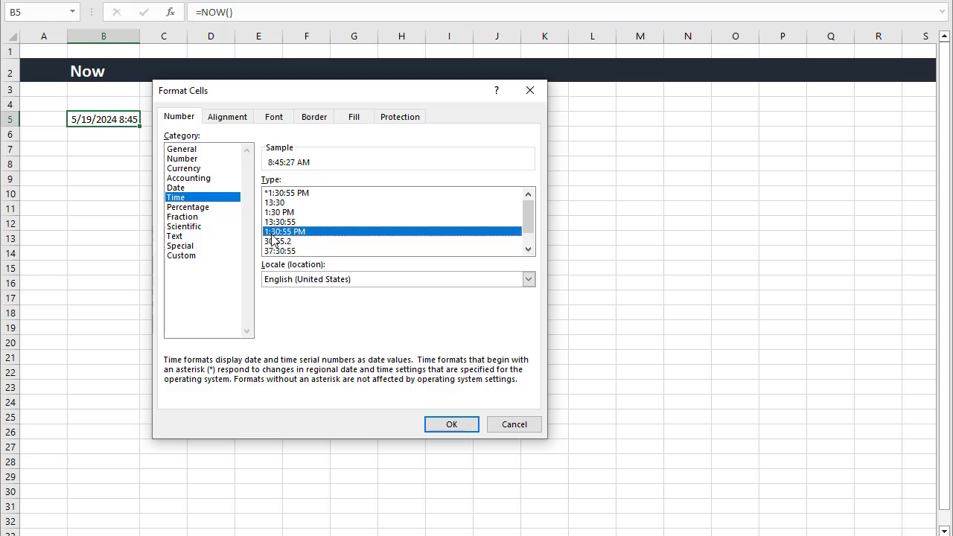
click(451, 425)
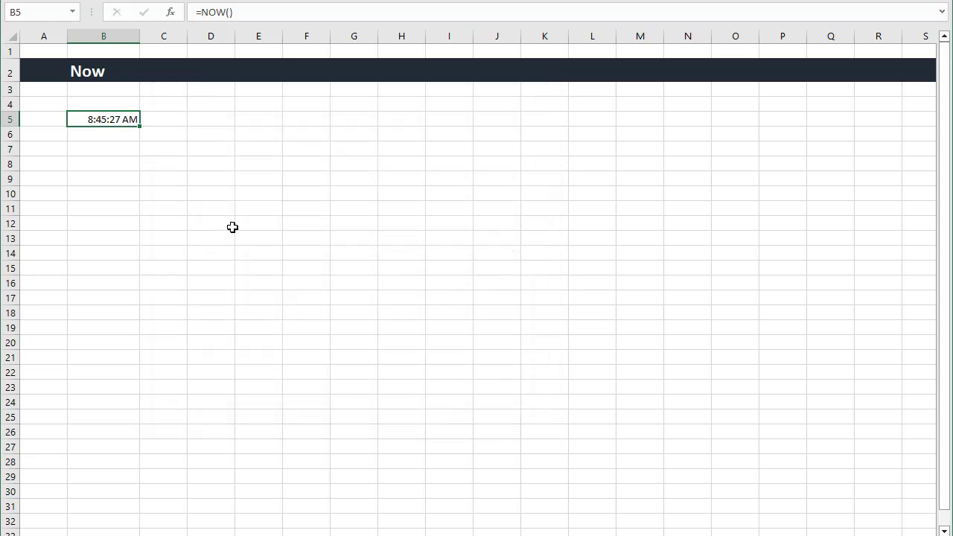
click(203, 262)
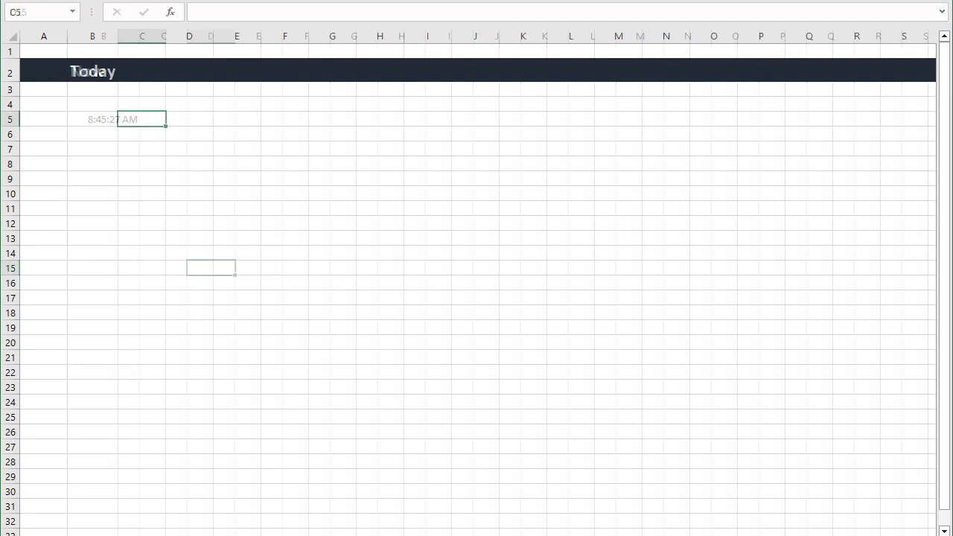
On the Today sheet, enter =TODAY() in B6 to return the current date.
click(89, 129)
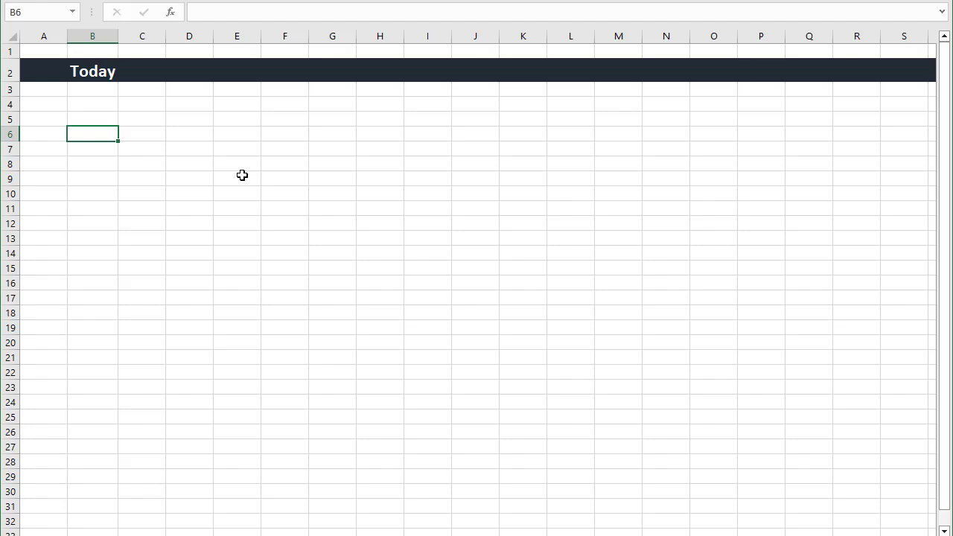
text(=tod)
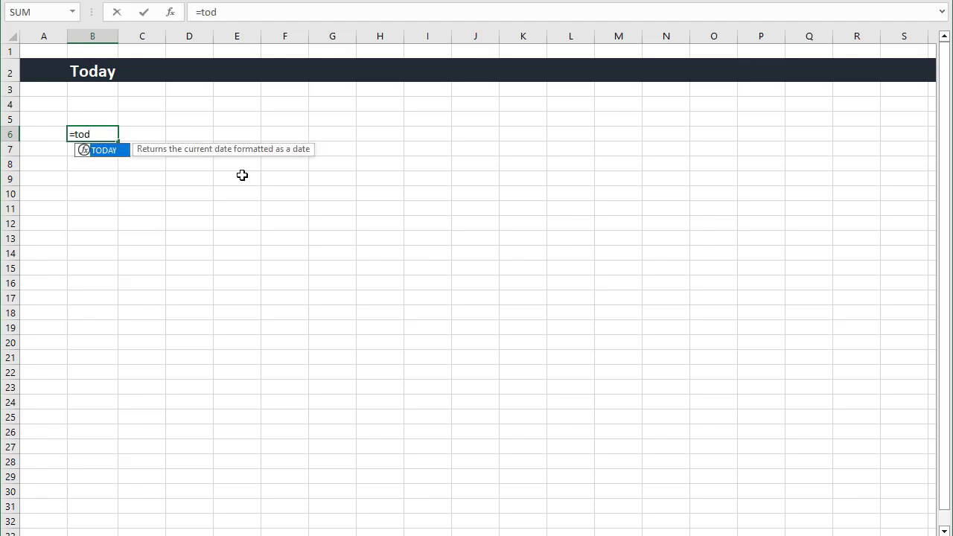
key(Tab)
text())
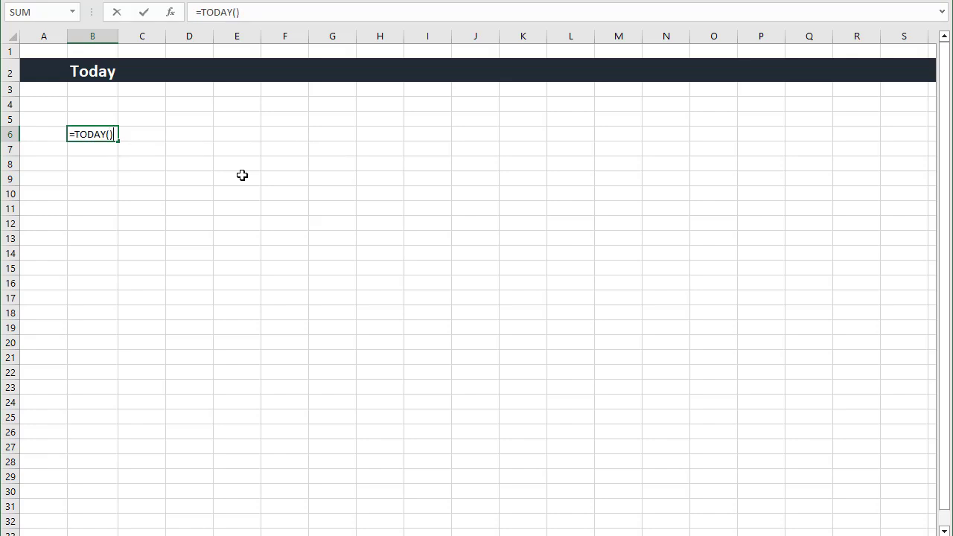
key(Return)
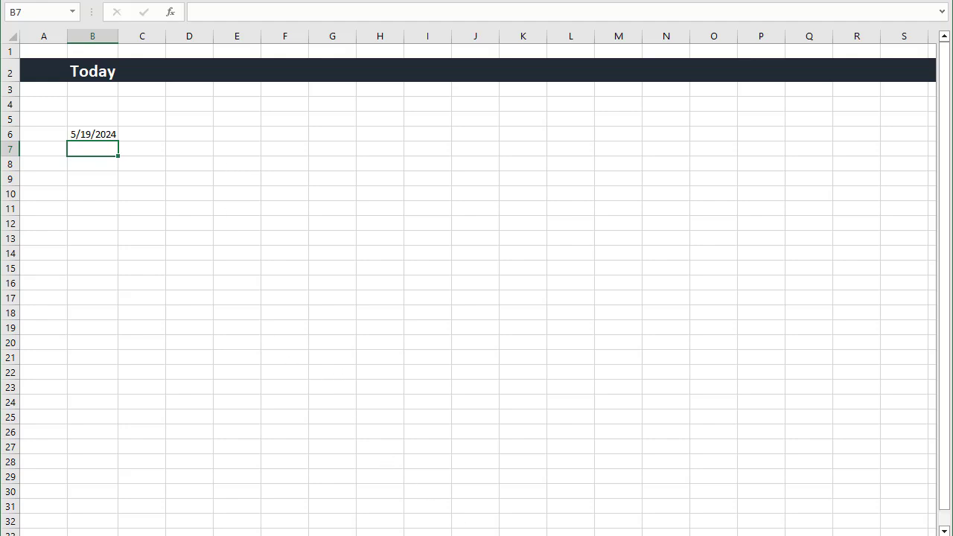
On the Eomonth sheet, enter =EOMONTH(B5,0) in C5 to get the last day of the month in B5.
key(ctrl+Page_Down)
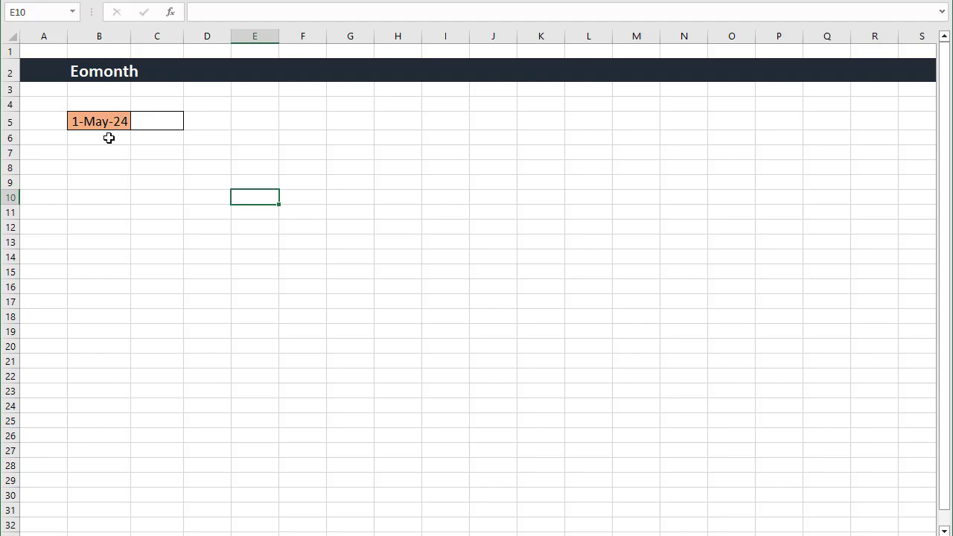
click(158, 121)
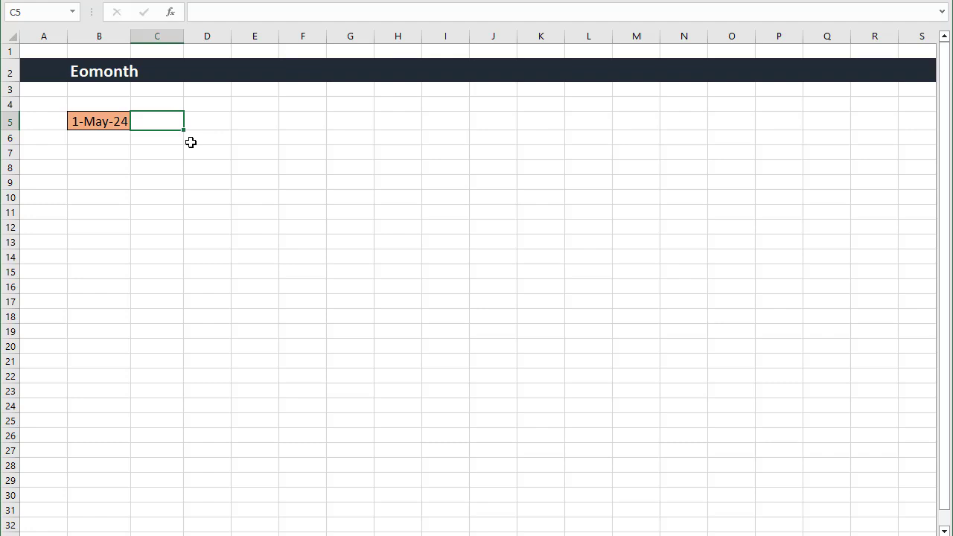
text(=eo)
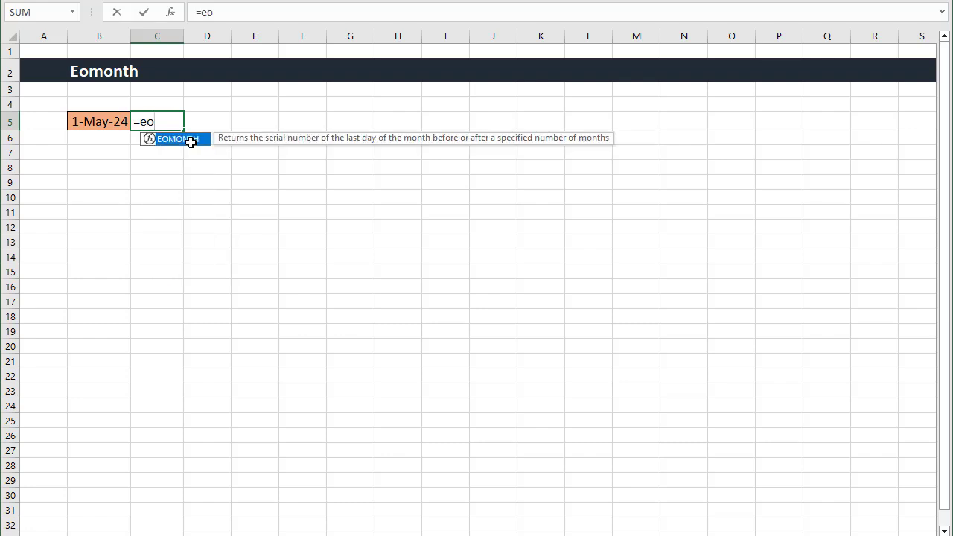
double_click(191, 141)
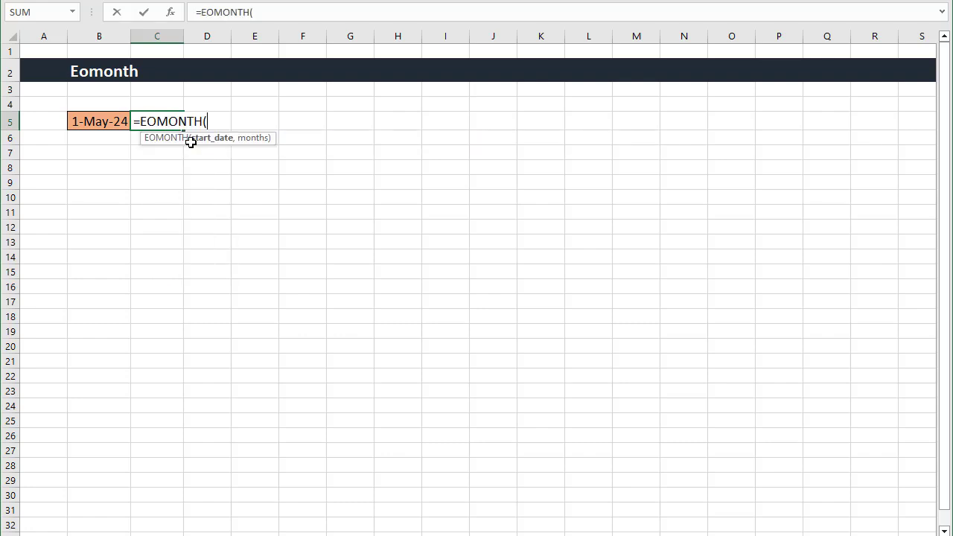
click(93, 125)
text(,)
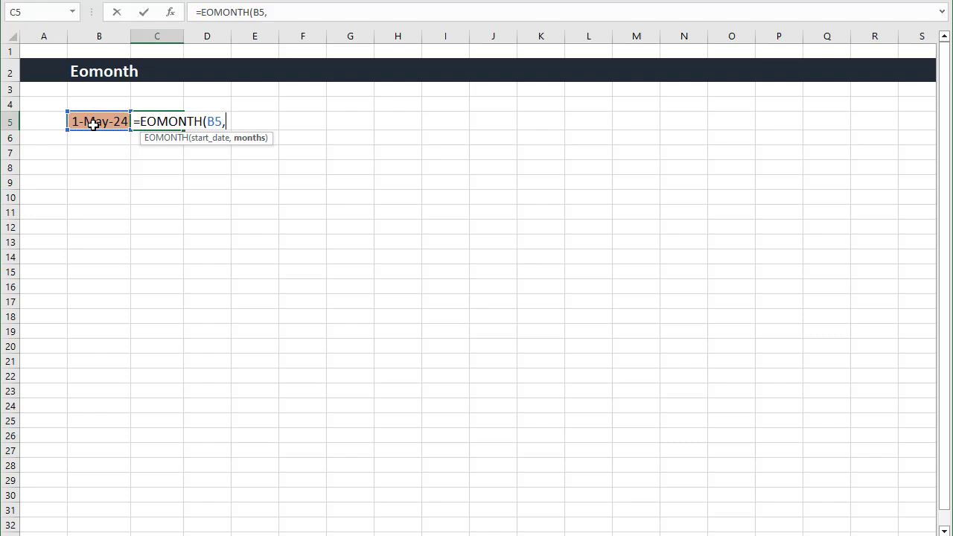
text(0))
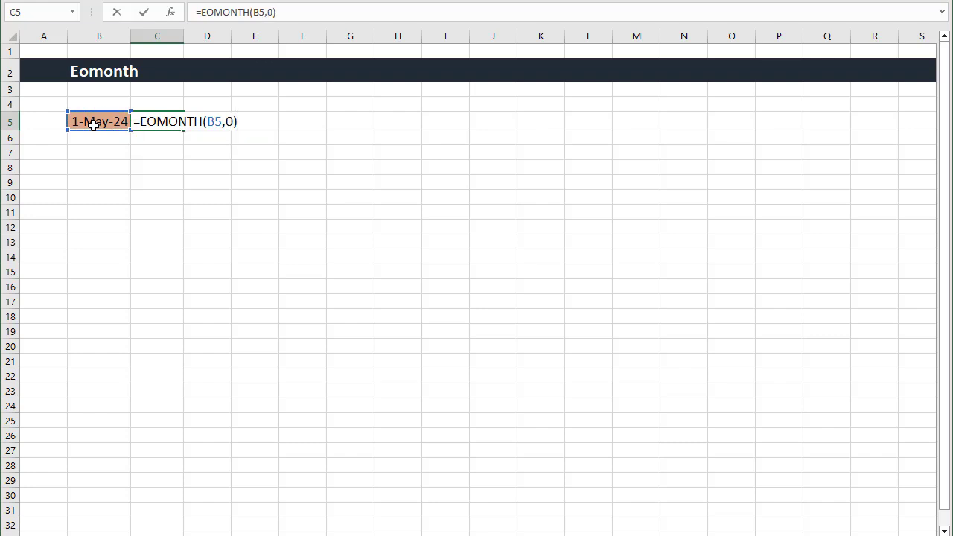
key(Return)
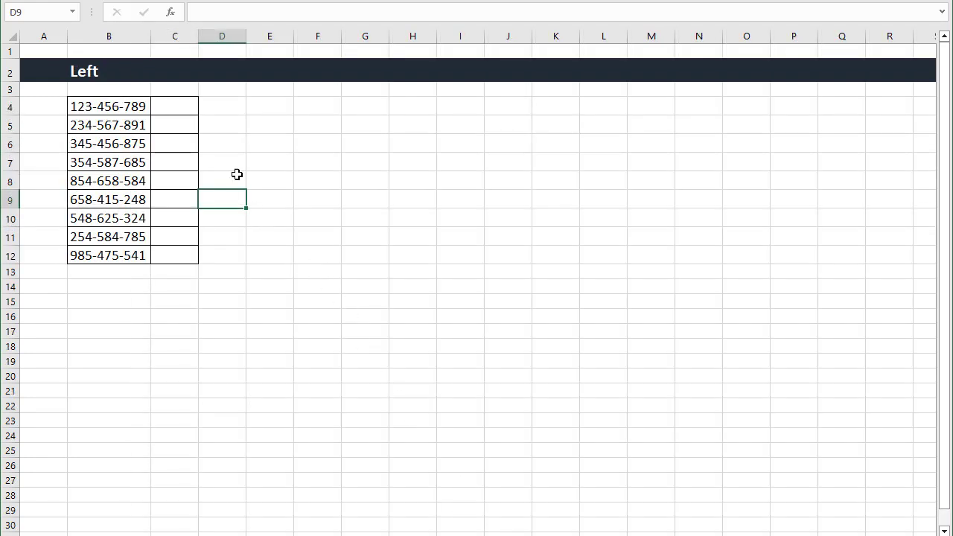
On the Left sheet, enter =LEFT(B4,3) in C4 to extract the first three characters of the first code.
click(176, 103)
drag(89, 109, 147, 254)
click(176, 112)
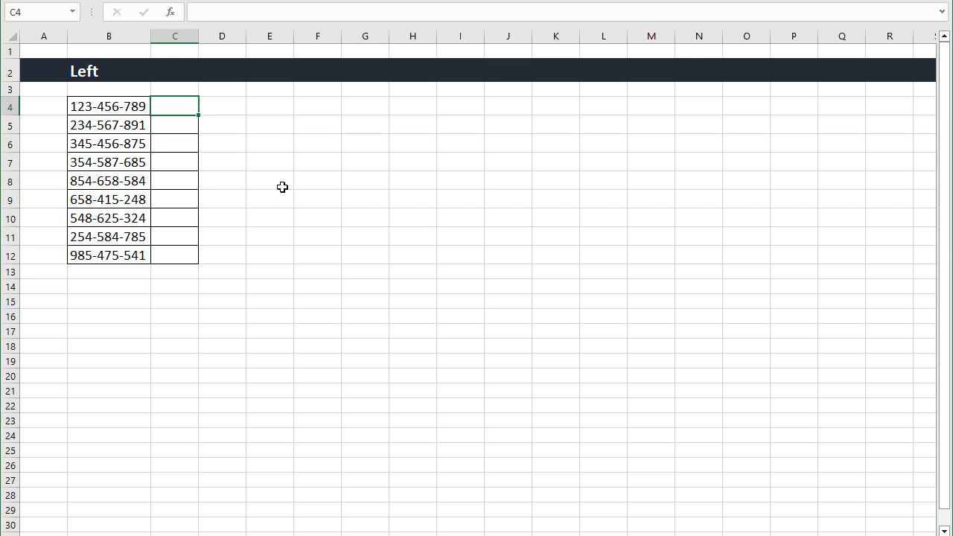
text(=left)
key(Tab)
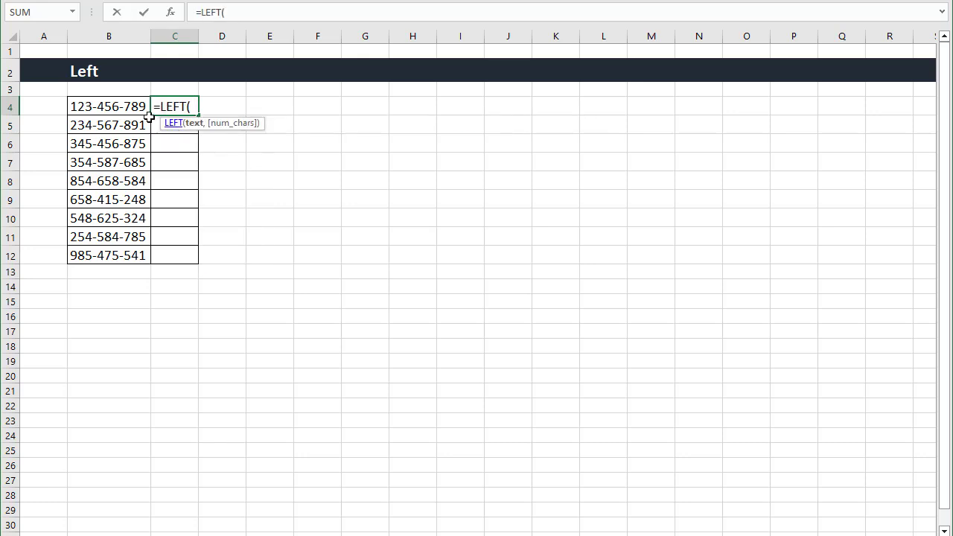
click(123, 112)
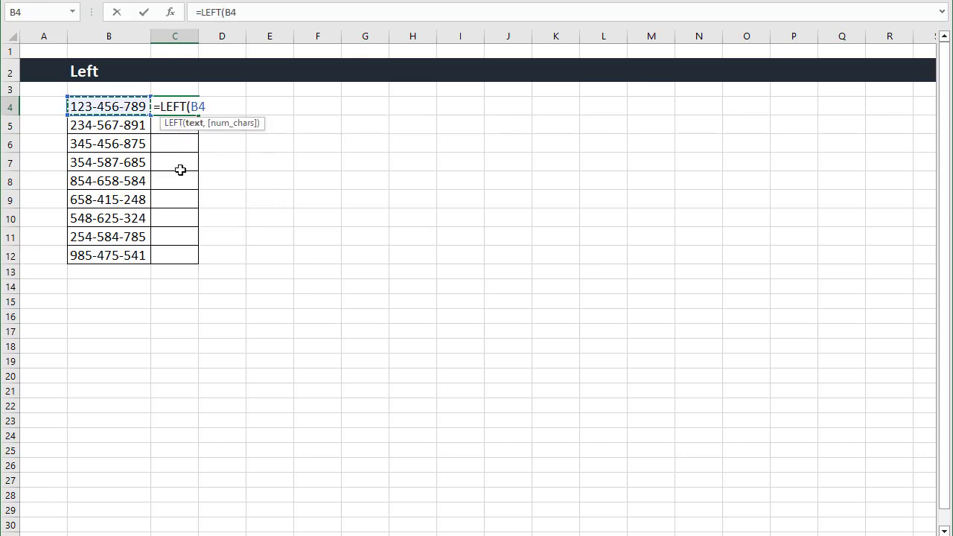
text(,)
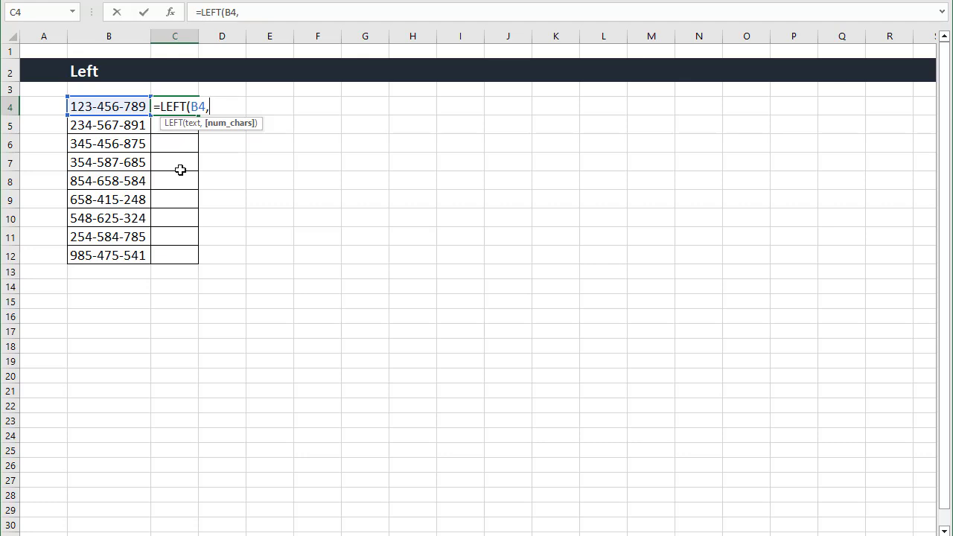
text(3))
key(Return)
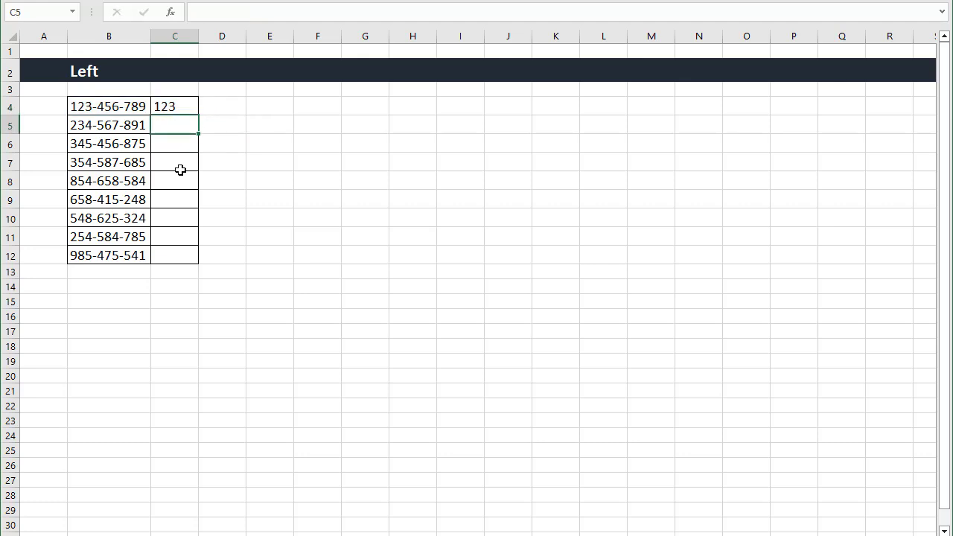
Fill the LEFT formula from C4 down to C12 to extract the leading characters of the remaining codes.
click(192, 108)
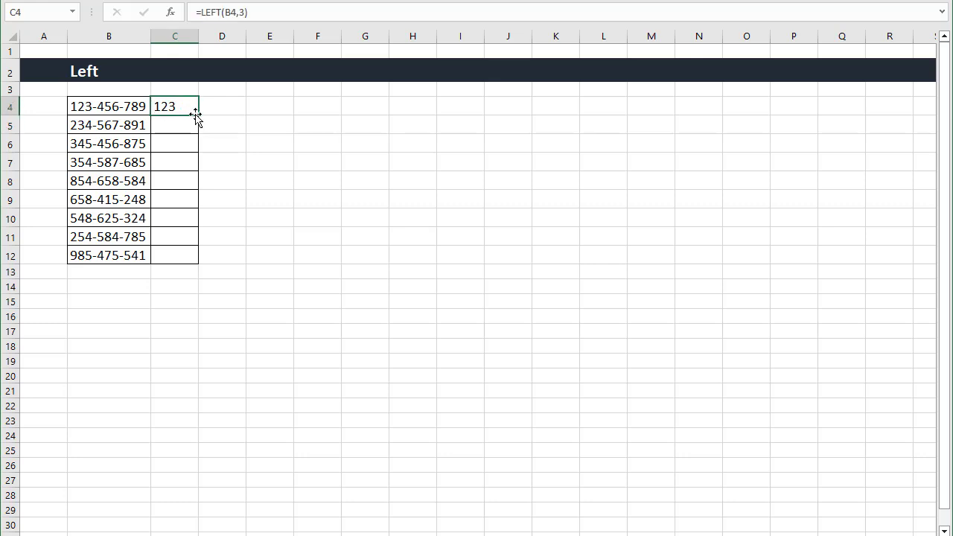
drag(198, 115, 198, 262)
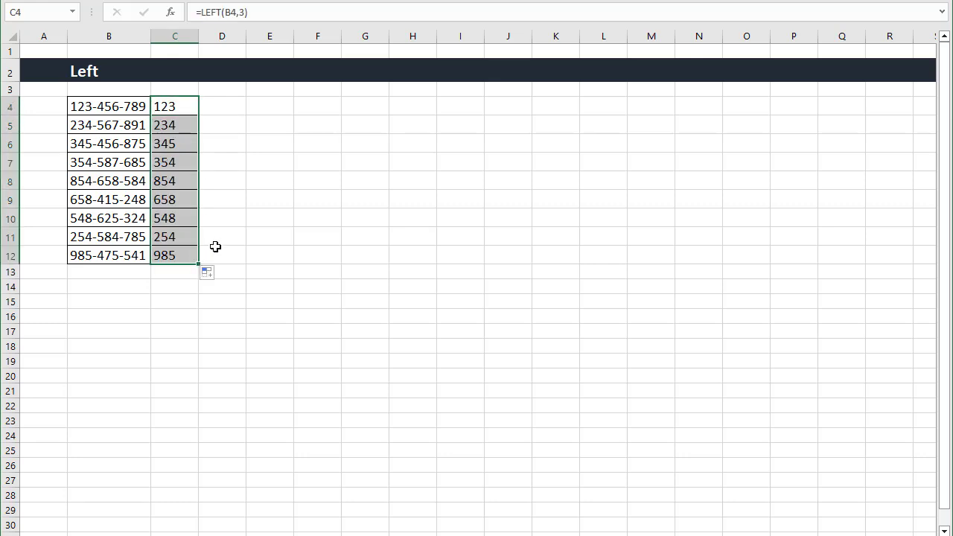
click(215, 253)
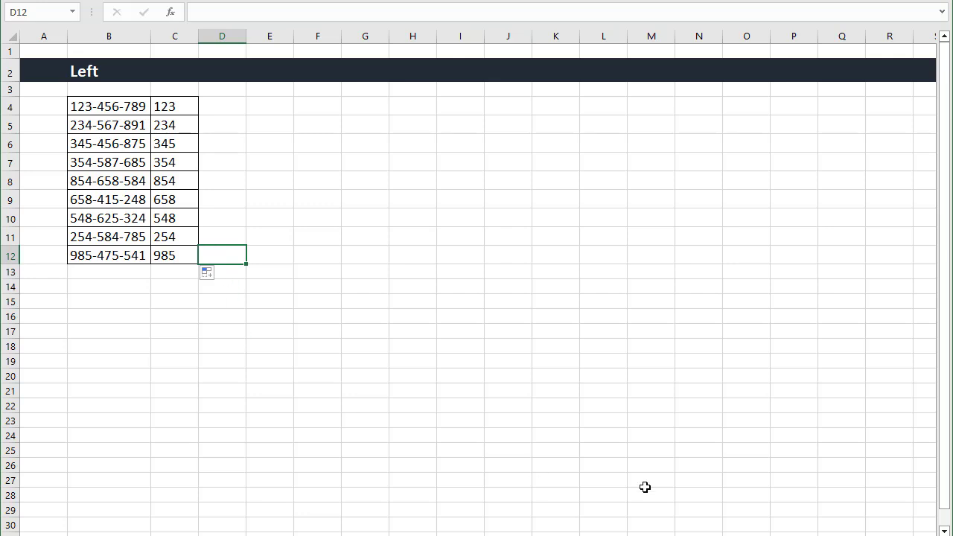
On the Right sheet, enter =RIGHT(B4,3) in C4 to extract the last three characters of the first code.
key(ctrl+Page_Down)
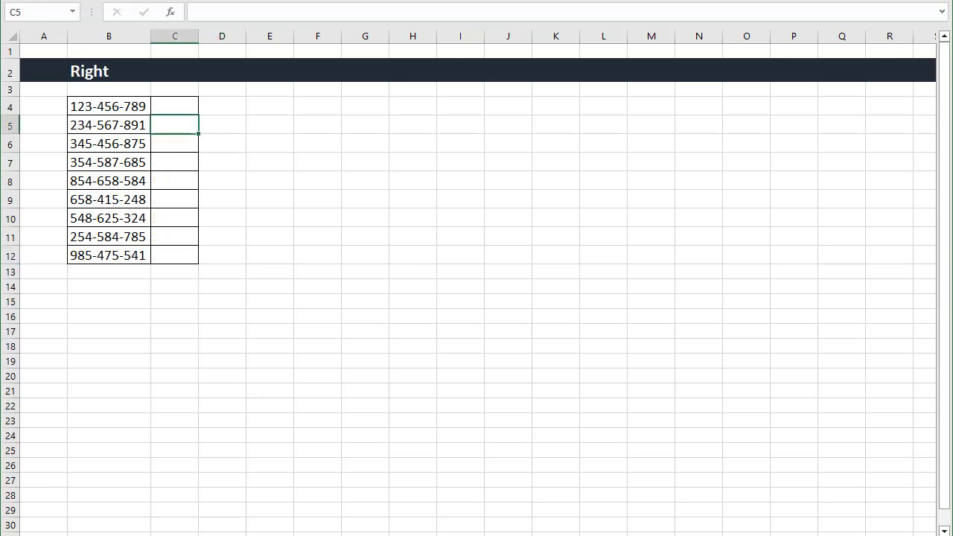
click(238, 215)
click(186, 108)
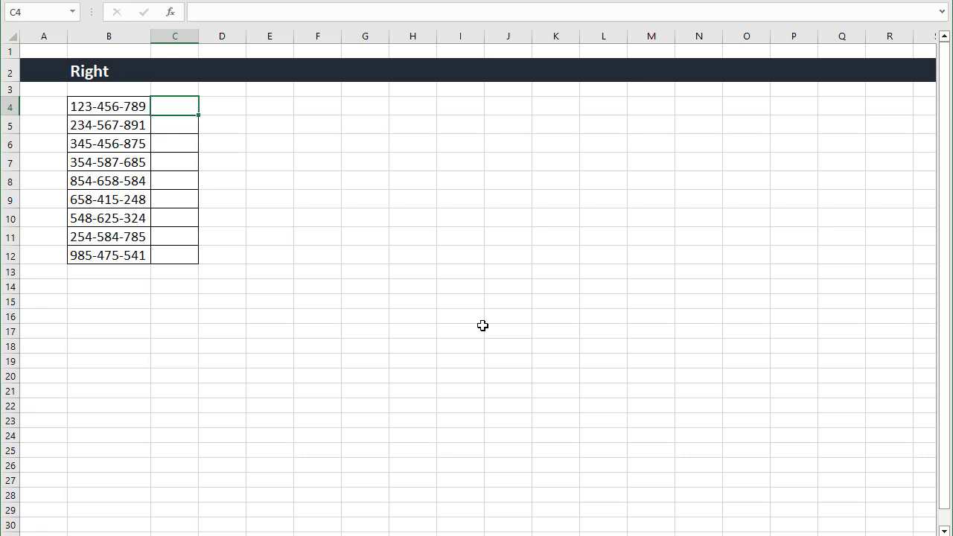
text(=rig)
key(Tab)
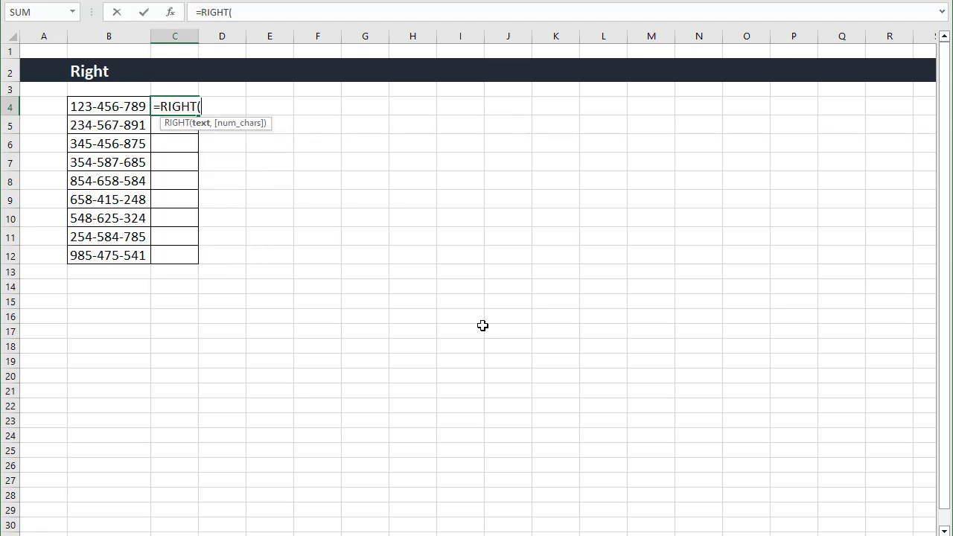
click(131, 110)
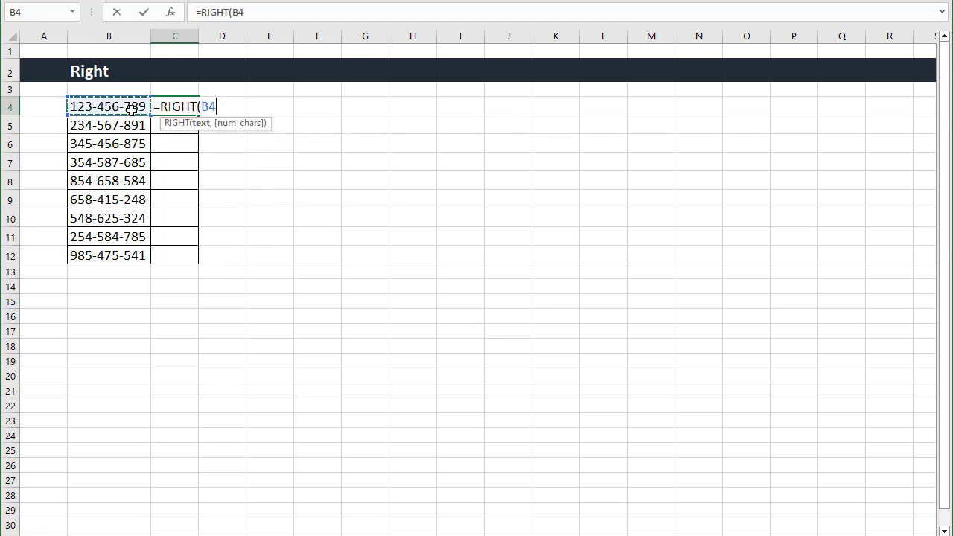
text(,)
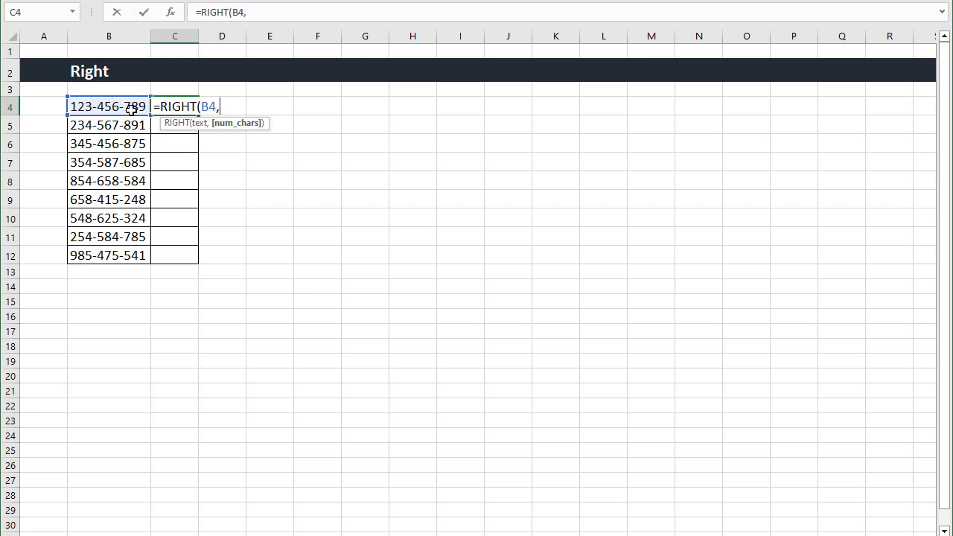
text(3))
key(Return)
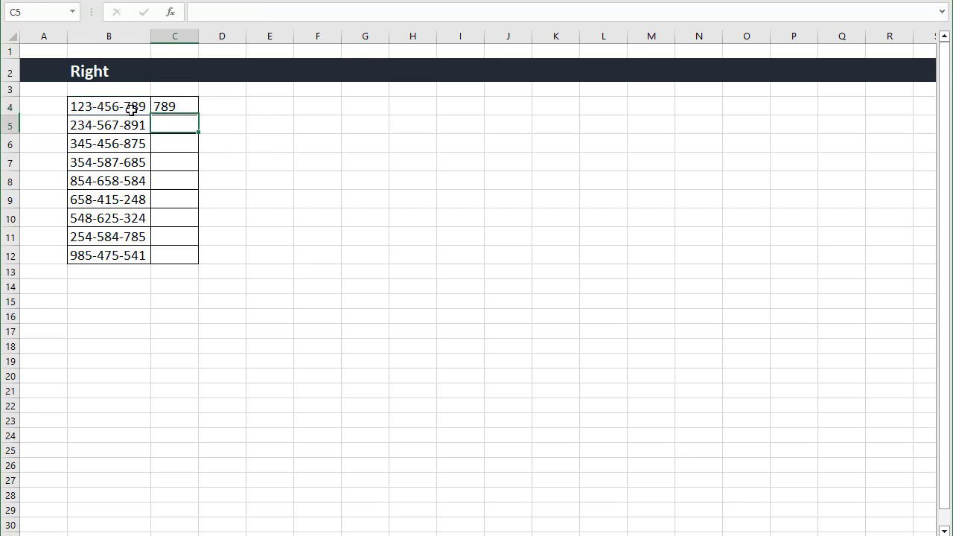
Fill the RIGHT formula from C4 down to C12 to extract the trailing characters of the remaining codes.
click(182, 109)
drag(198, 114, 188, 263)
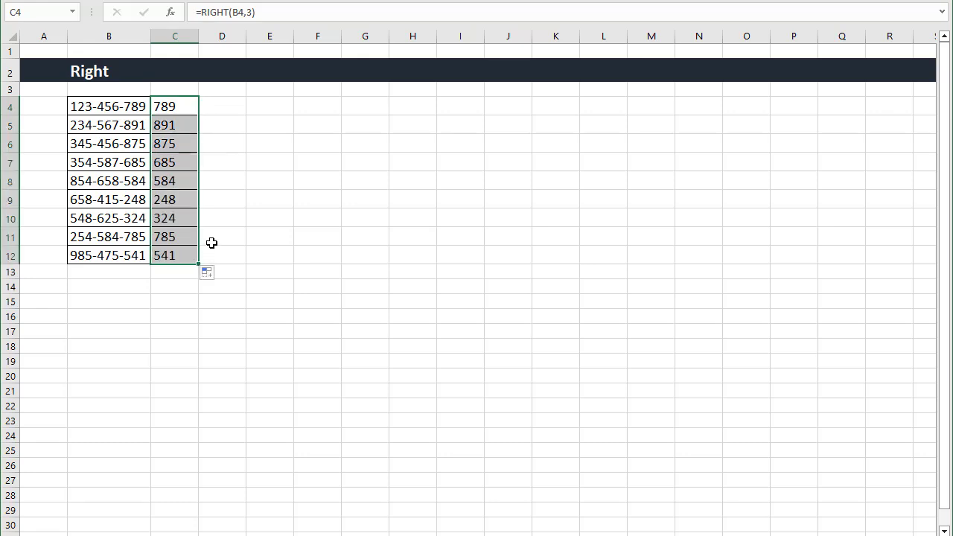
click(298, 302)
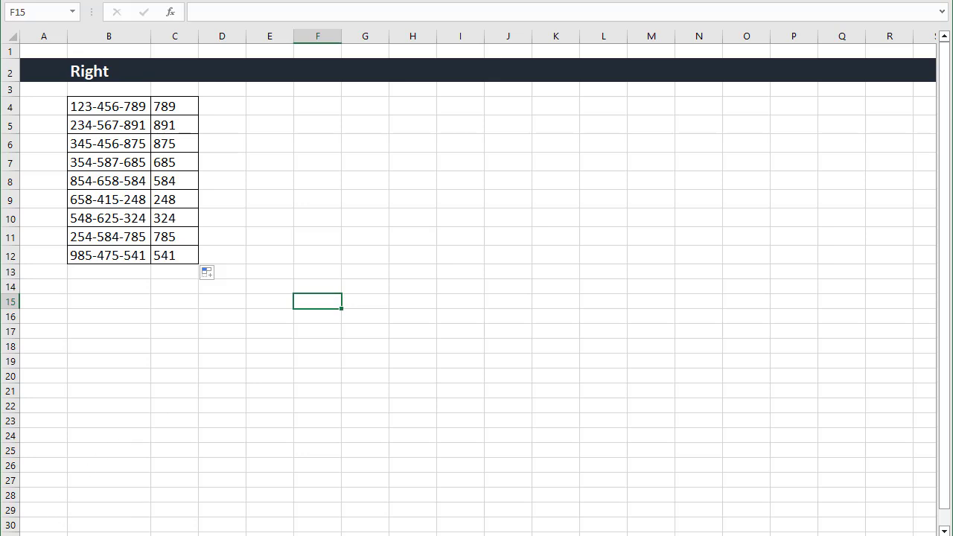
On the Address sheet, enter =ADDRESS(B5,C5,D5) in E5 to build a cell reference from the row, column and abs values.
key(ctrl+Page_Down)
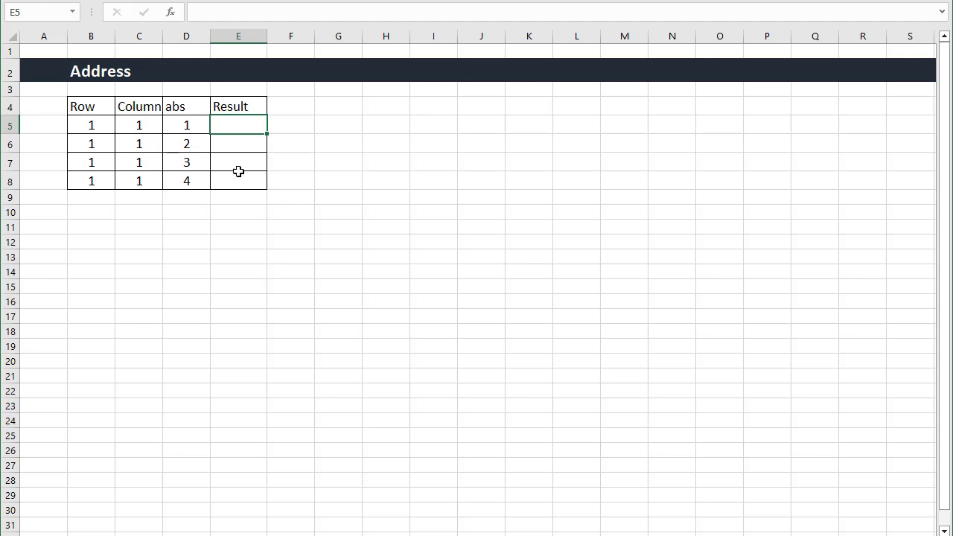
click(94, 124)
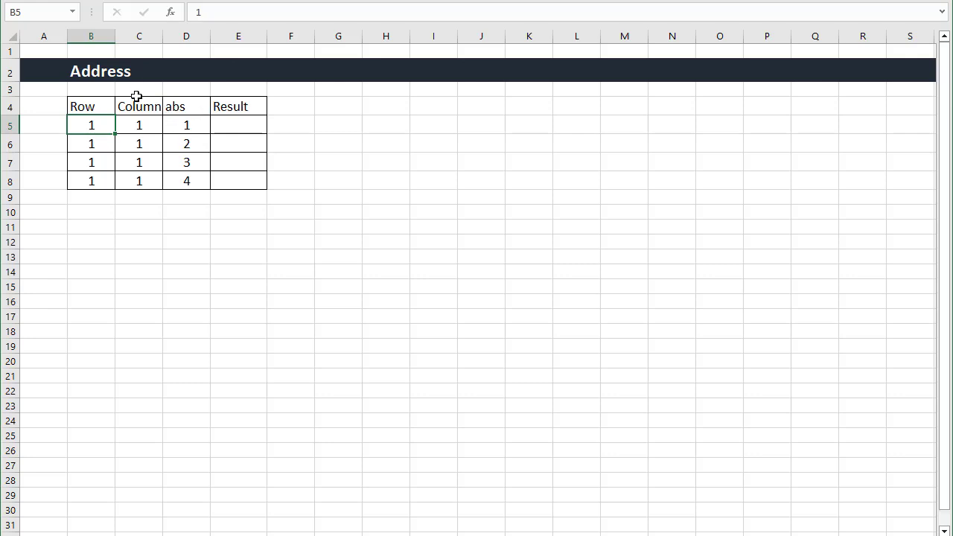
click(229, 127)
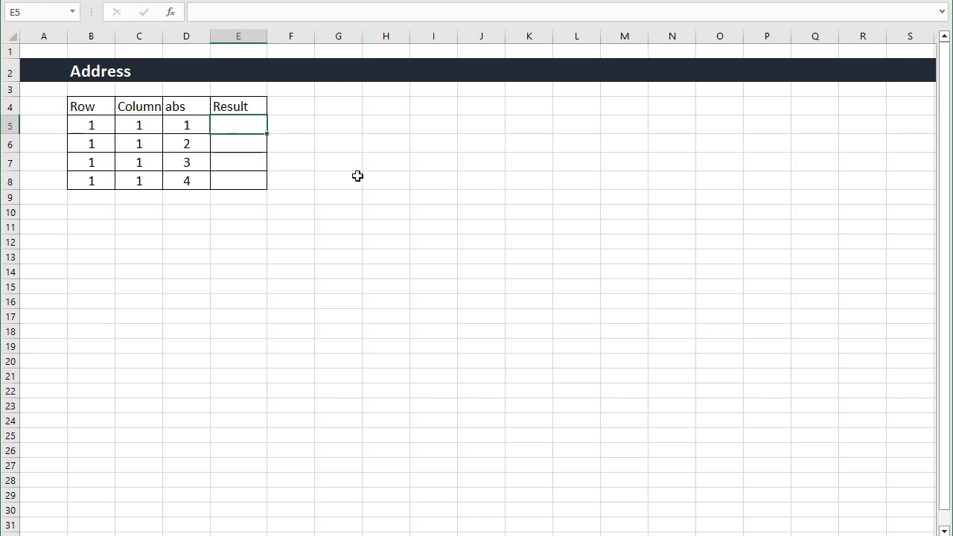
text(=add)
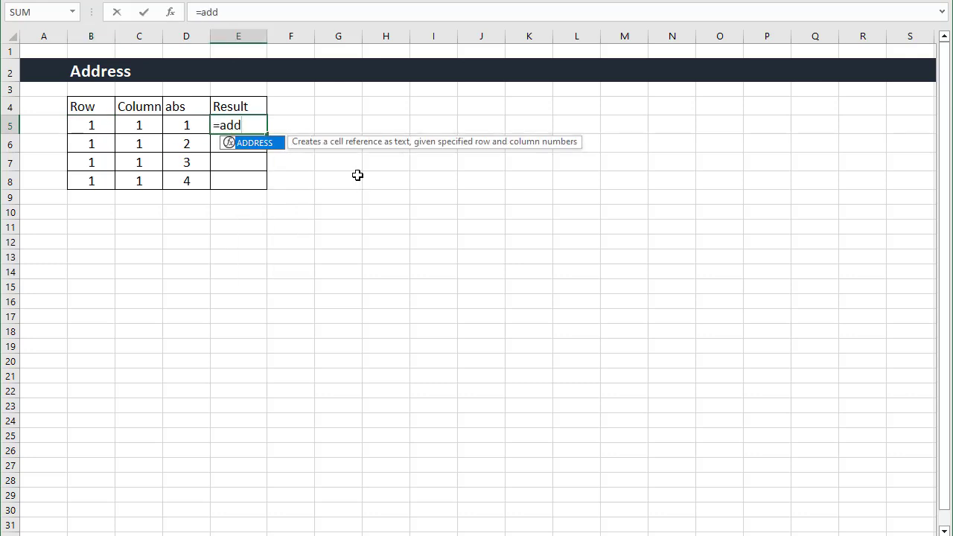
key(Tab)
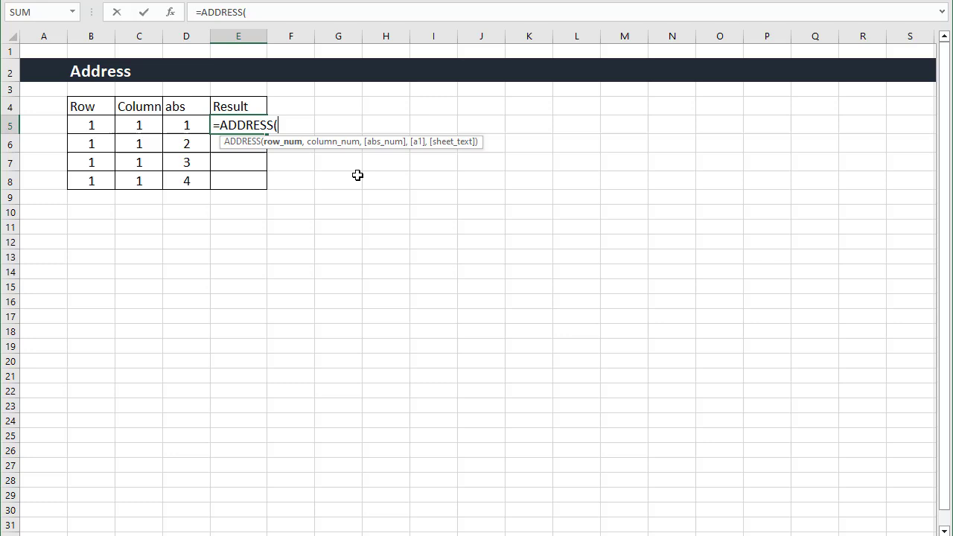
click(101, 117)
text(,)
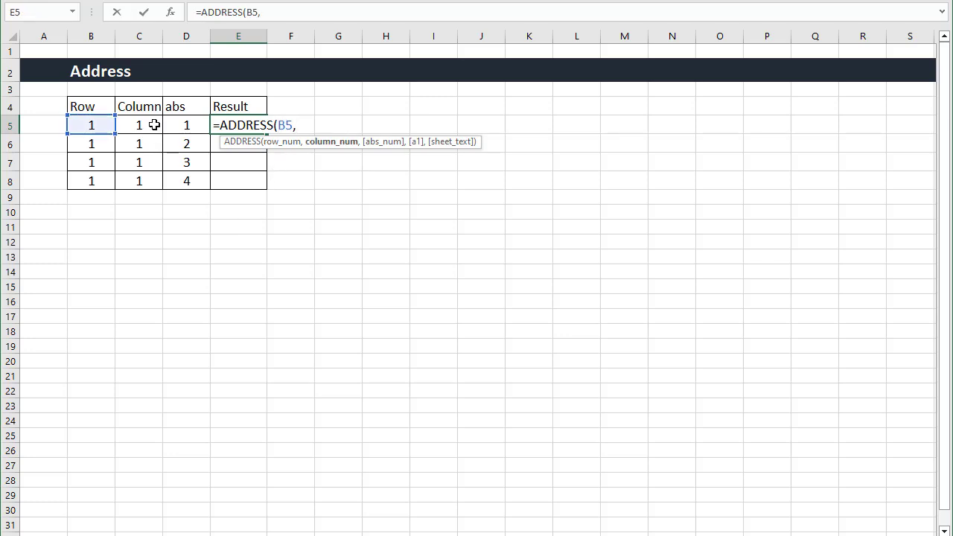
click(153, 124)
text(,)
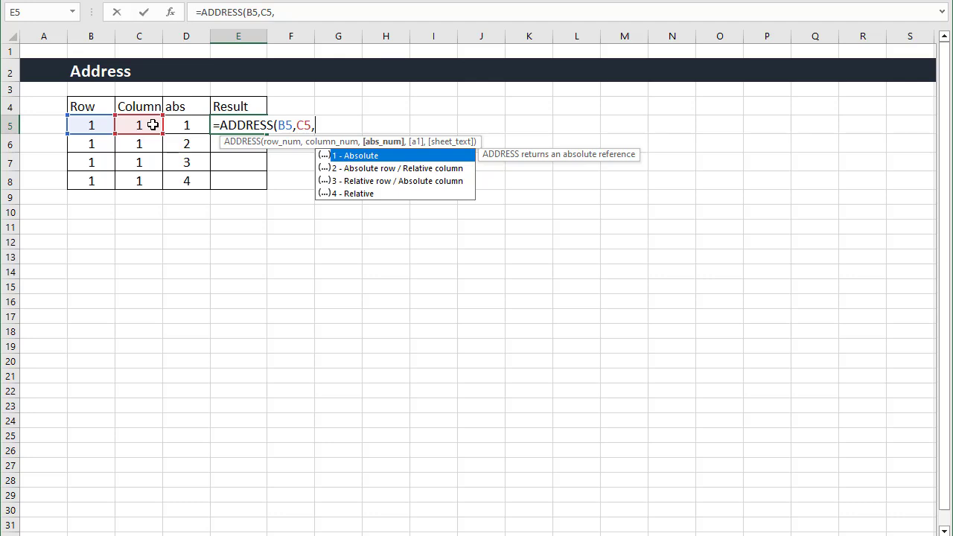
click(180, 125)
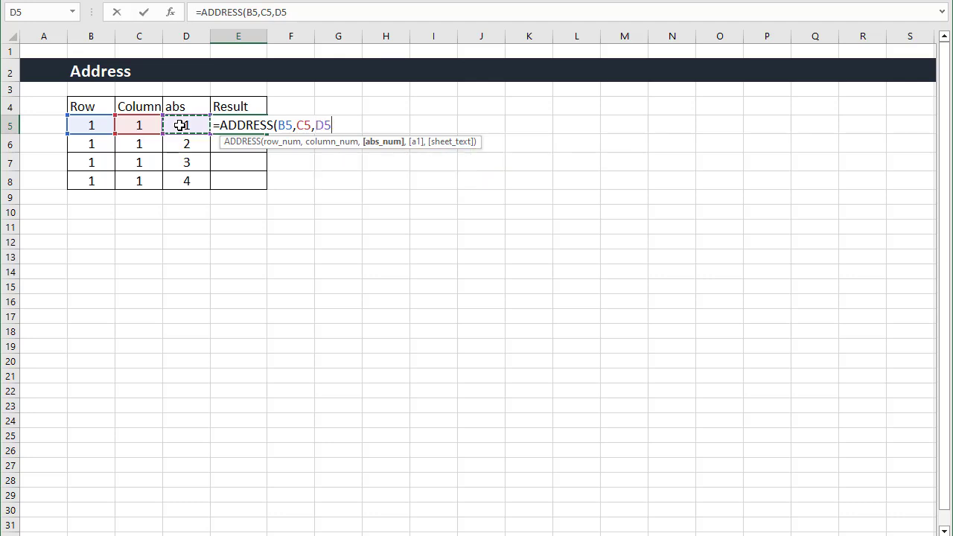
text())
key(Return)
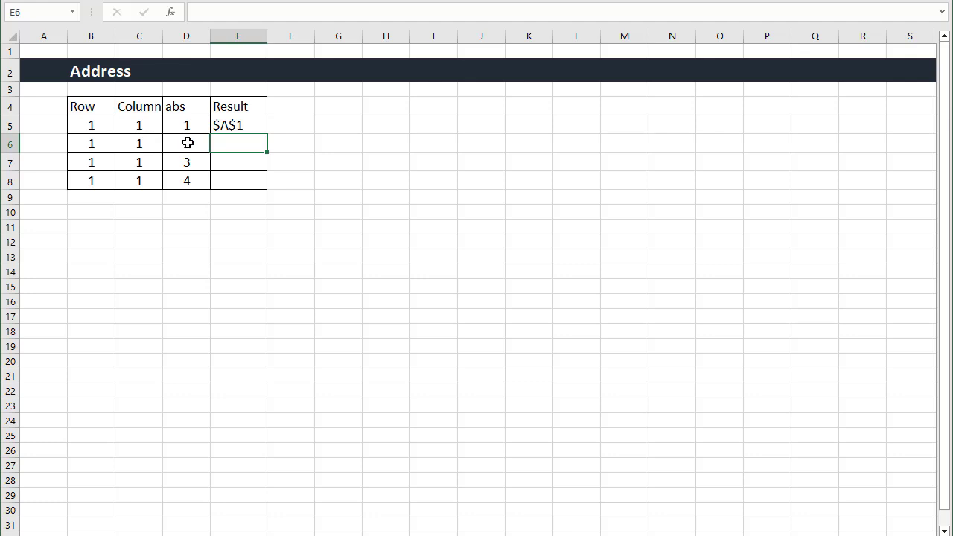
Fill the ADDRESS formula from E5 down to E8 and check the result for each abs option.
click(251, 125)
drag(270, 134, 270, 187)
click(250, 148)
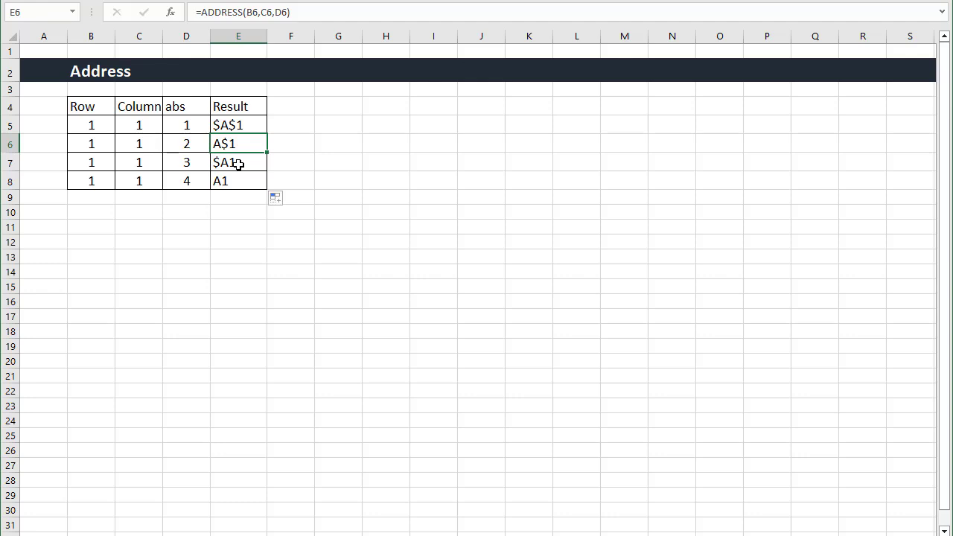
click(238, 165)
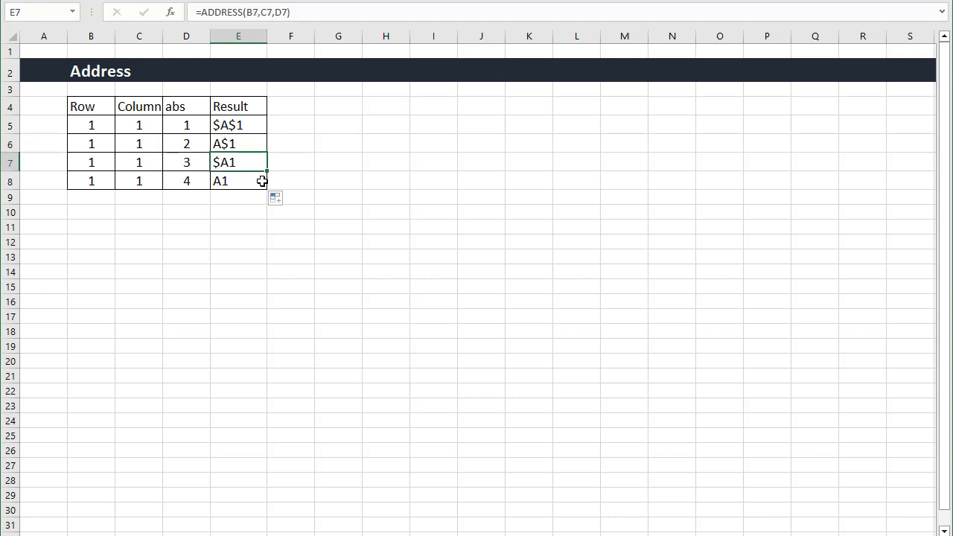
click(247, 182)
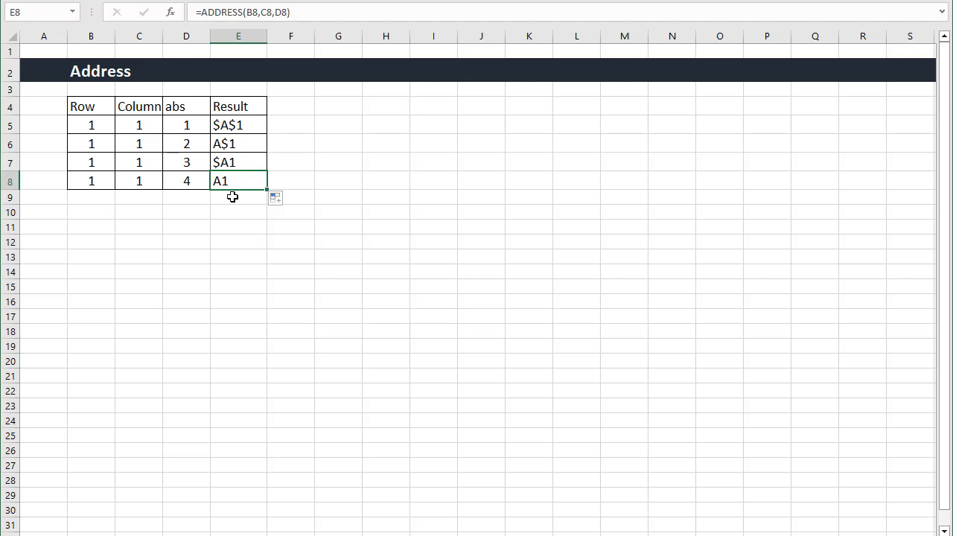
click(187, 130)
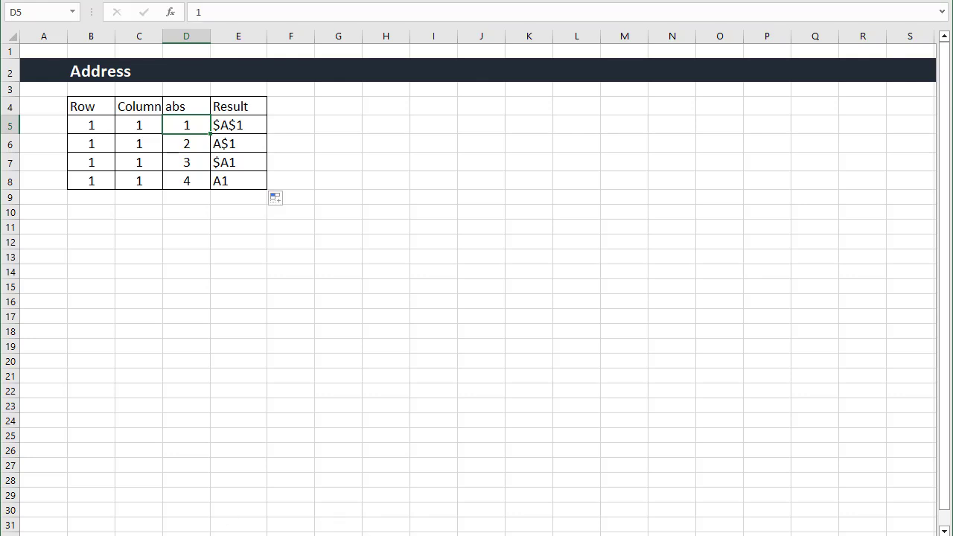
On the Formula Text sheet, review the Total formulas and enter =FORMULATEXT(D5) in E5 to show the first one as text.
key(ctrl+Page_Down)
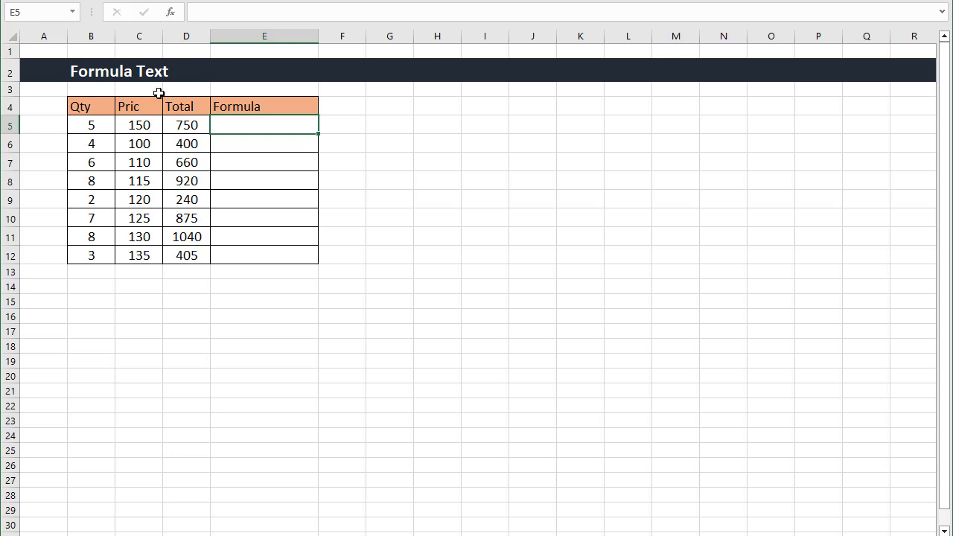
click(180, 130)
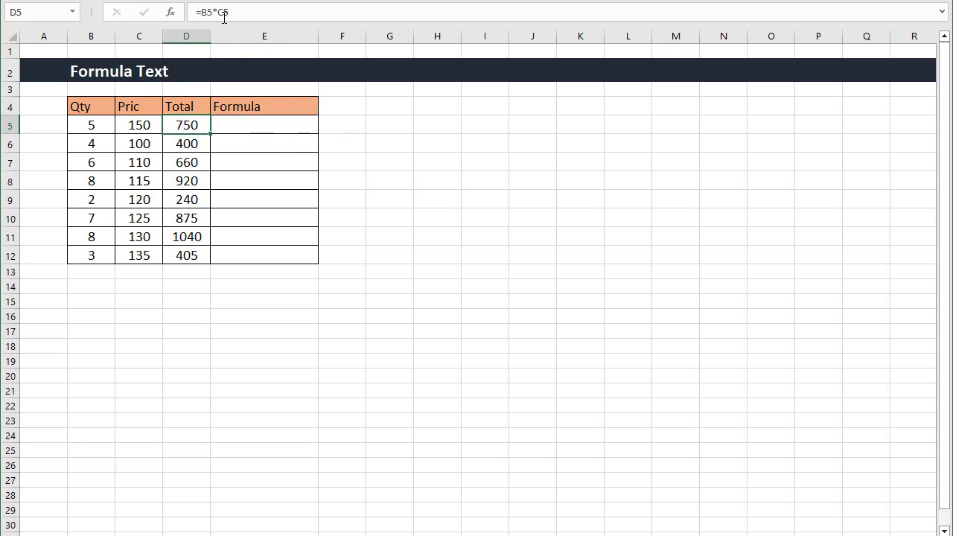
click(186, 149)
click(186, 162)
click(249, 124)
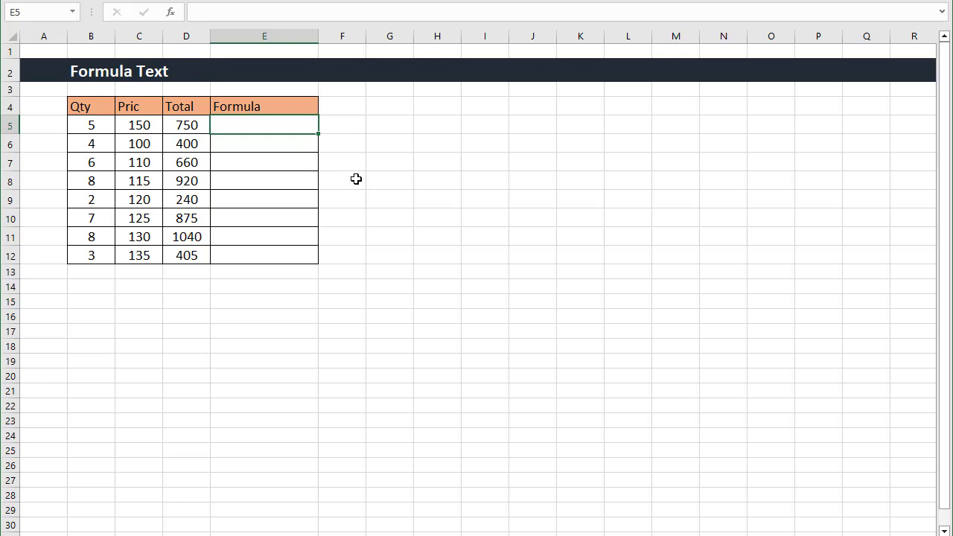
text(=form)
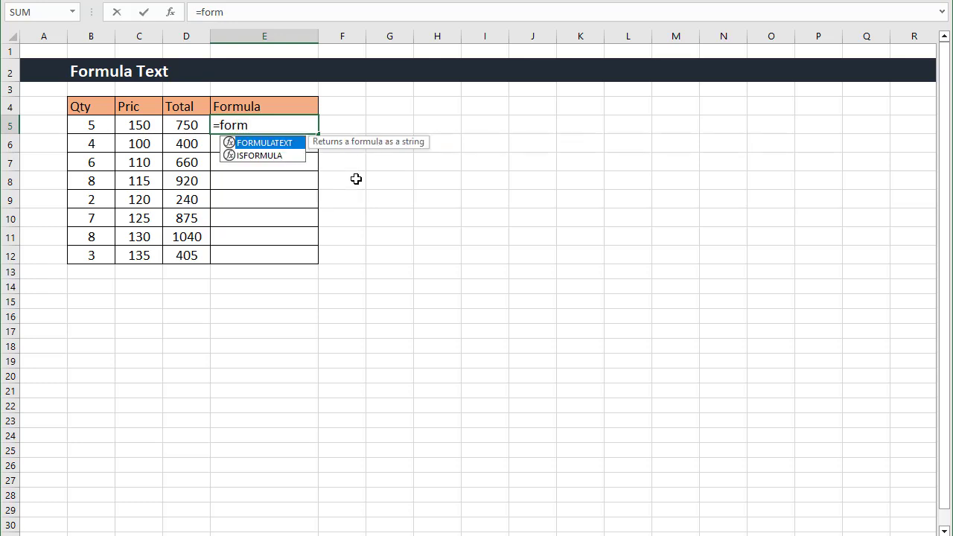
key(Tab)
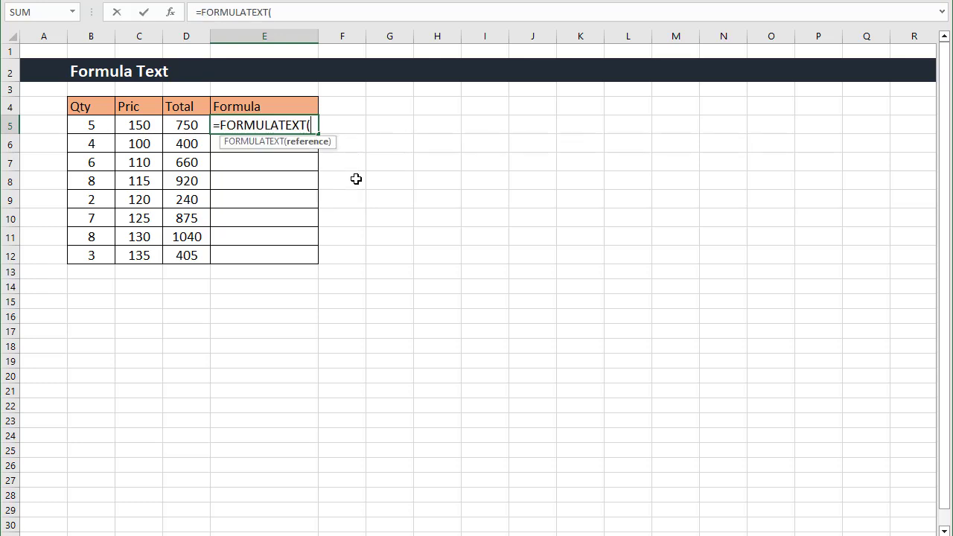
click(190, 128)
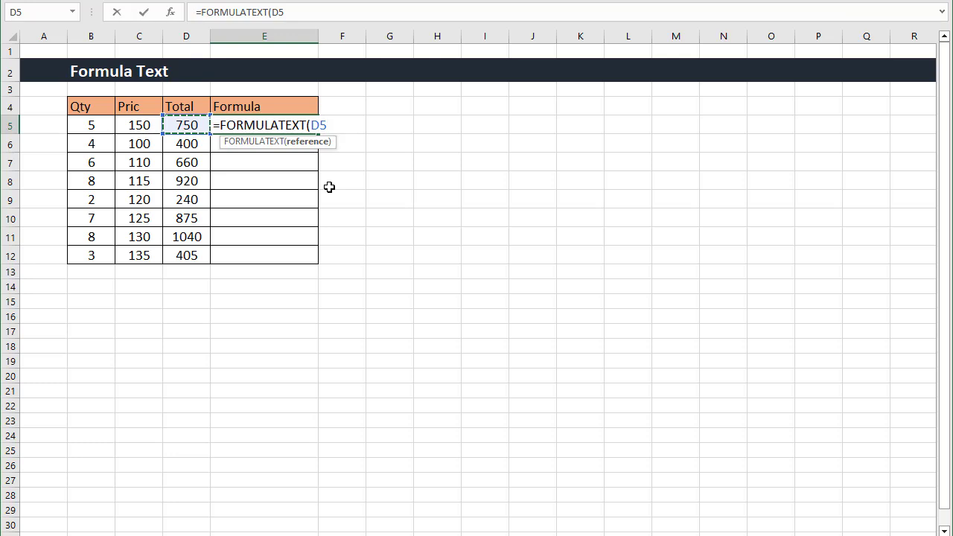
text())
key(Return)
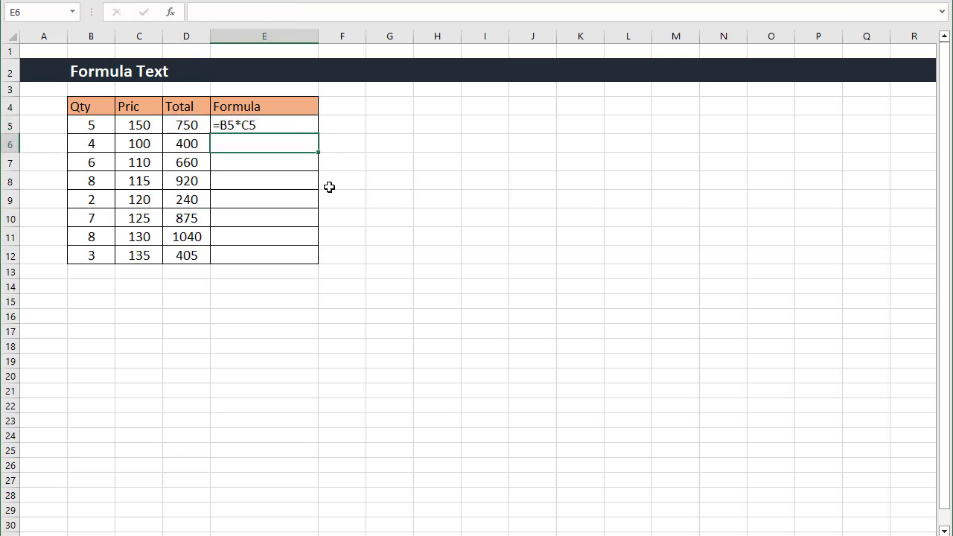
Fill the FORMULATEXT formula from E5 down to E12 for the remaining Total rows.
click(297, 125)
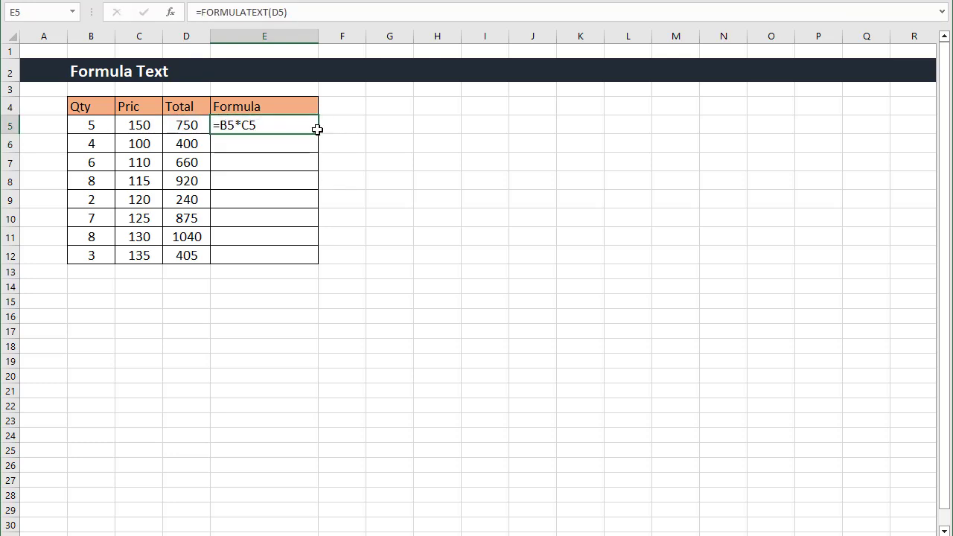
drag(318, 135, 317, 268)
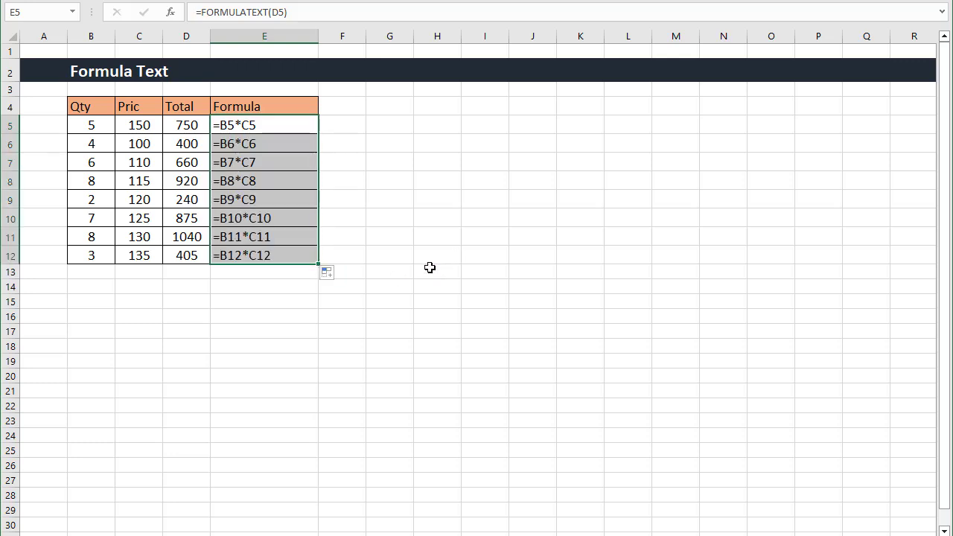
click(430, 269)
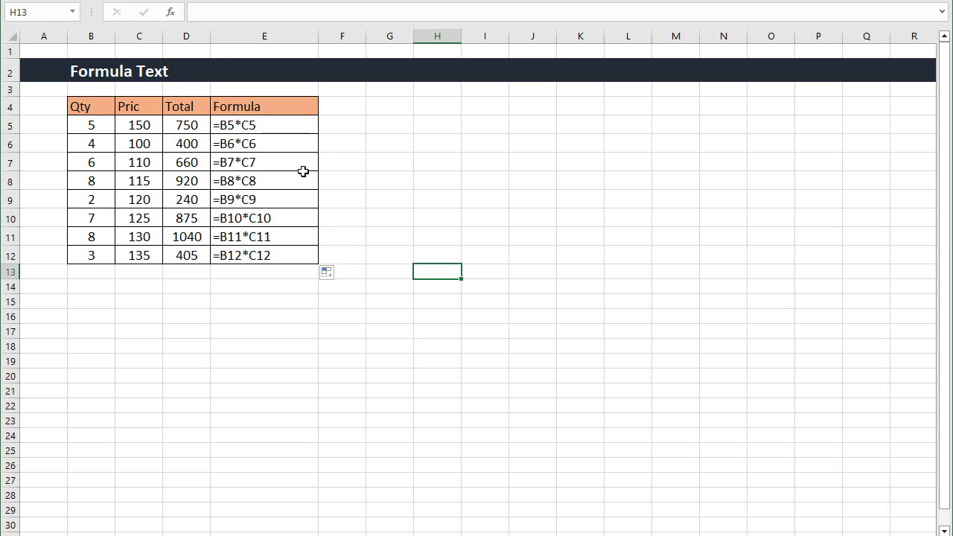
Convert the FORMULATEXT results in E5:E12 to static text by pasting them over themselves as values, and check the cells.
drag(273, 127, 268, 255)
key(ctrl+c)
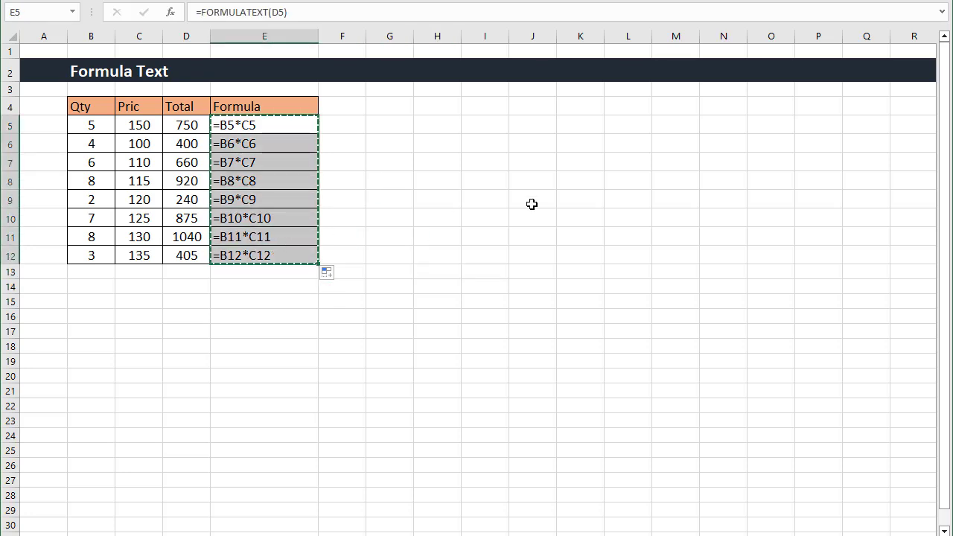
key(ctrl+alt+v)
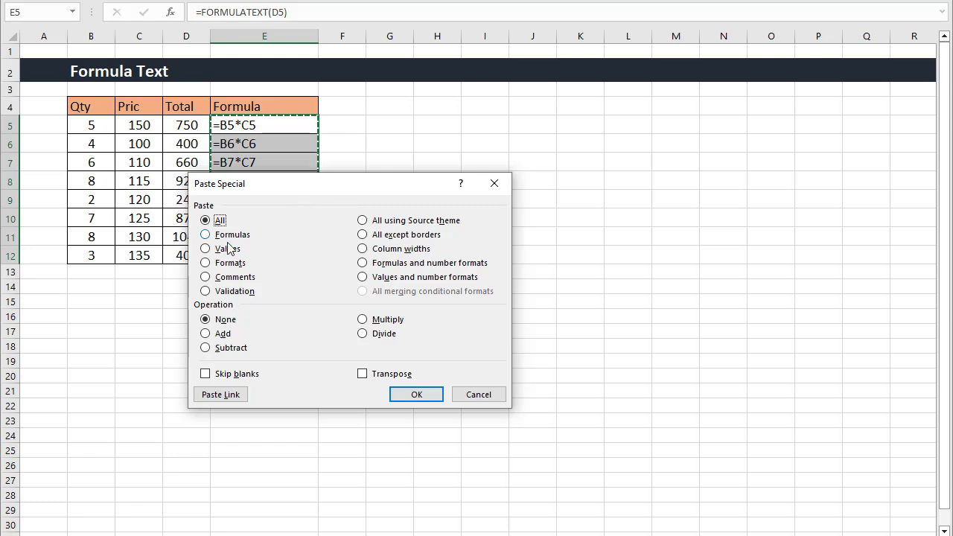
click(205, 249)
click(417, 395)
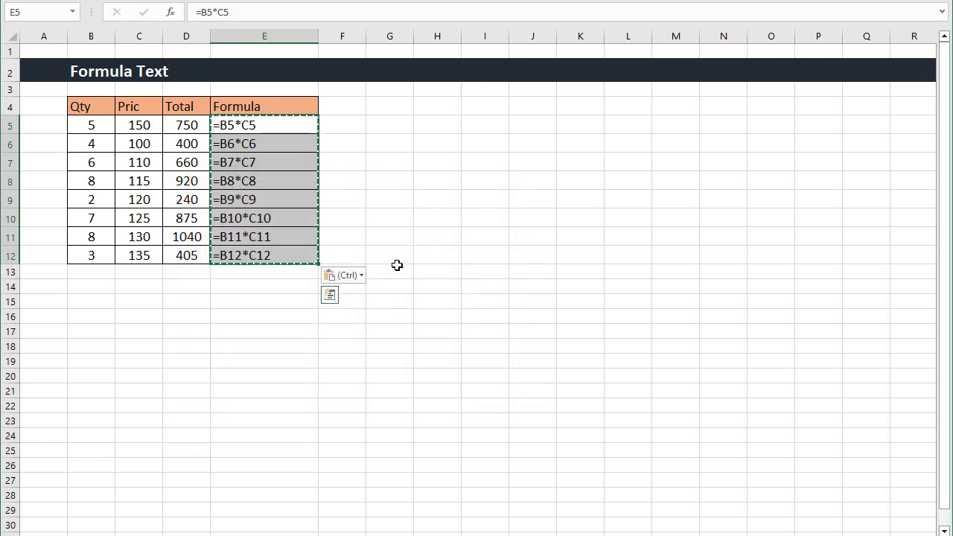
click(396, 270)
click(248, 161)
click(270, 186)
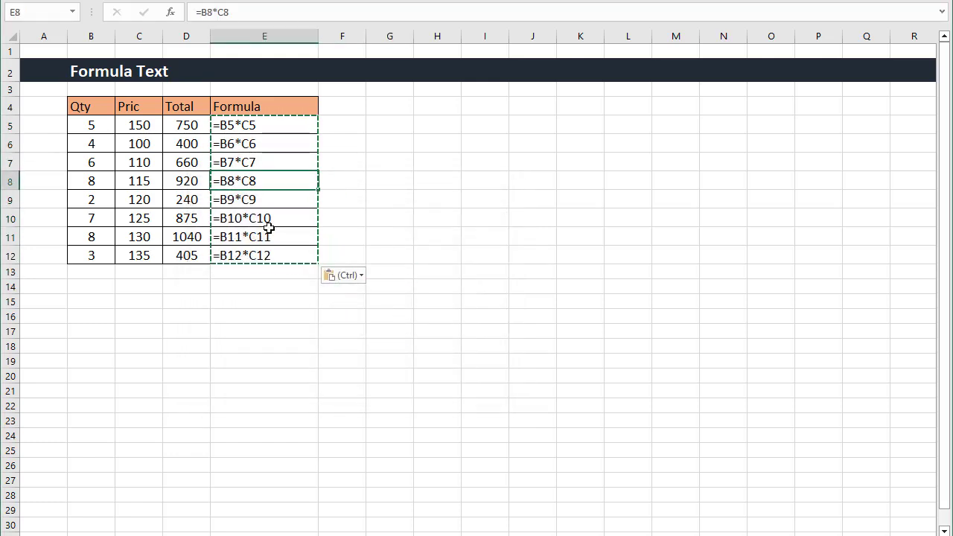
Check that cells E8 to E11 in the Formula column hold plain formula text.
click(269, 236)
click(266, 217)
click(267, 198)
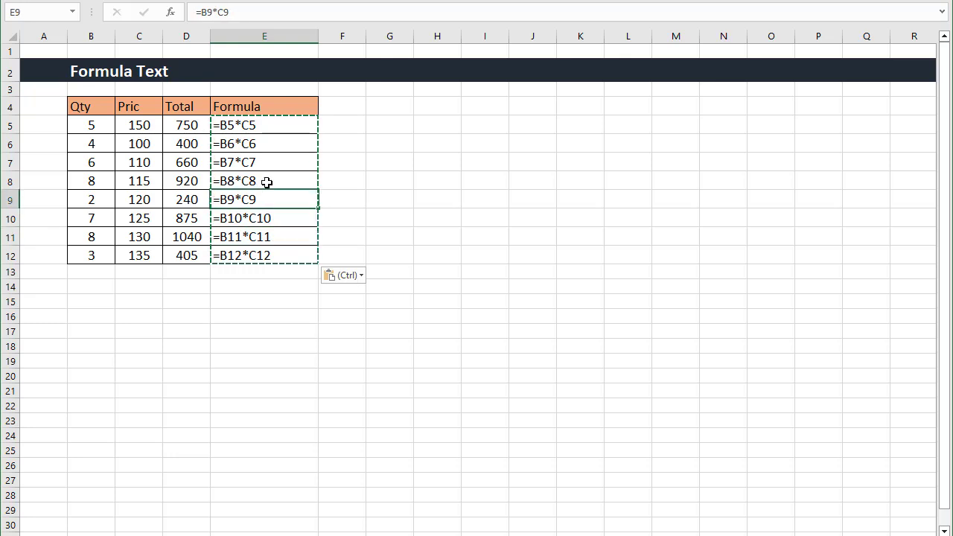
click(268, 182)
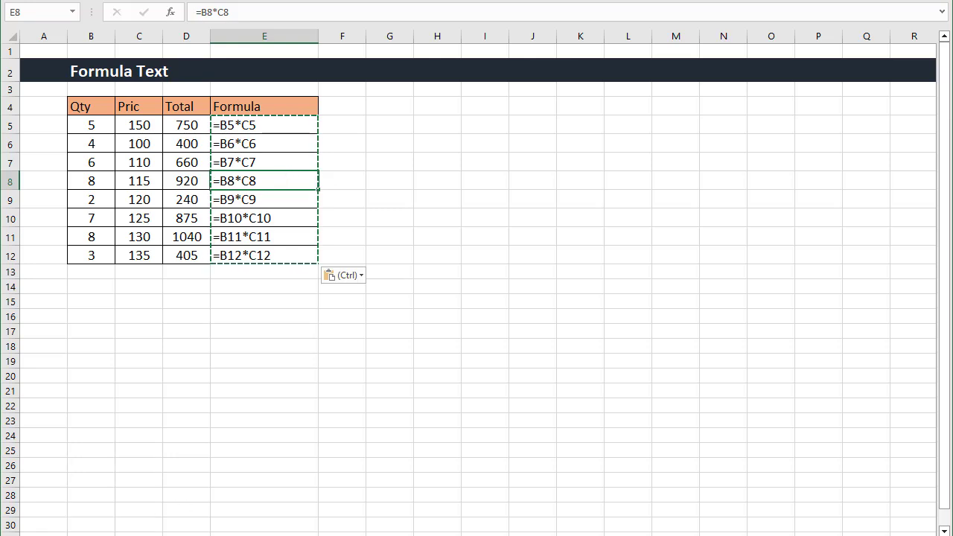
Switch to the Choose sheet and review the index numbers in B5:B7.
key(ctrl+Page_Down)
click(220, 280)
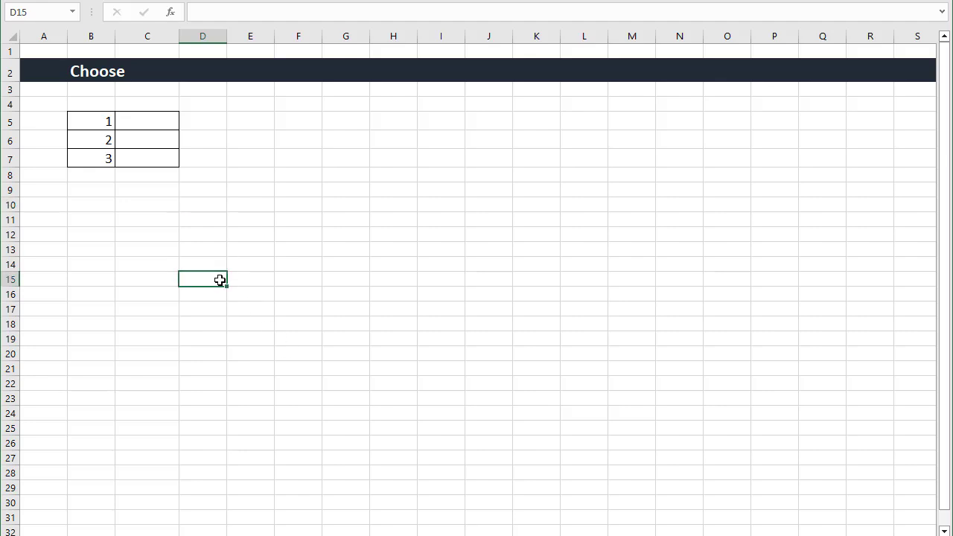
click(107, 121)
click(97, 143)
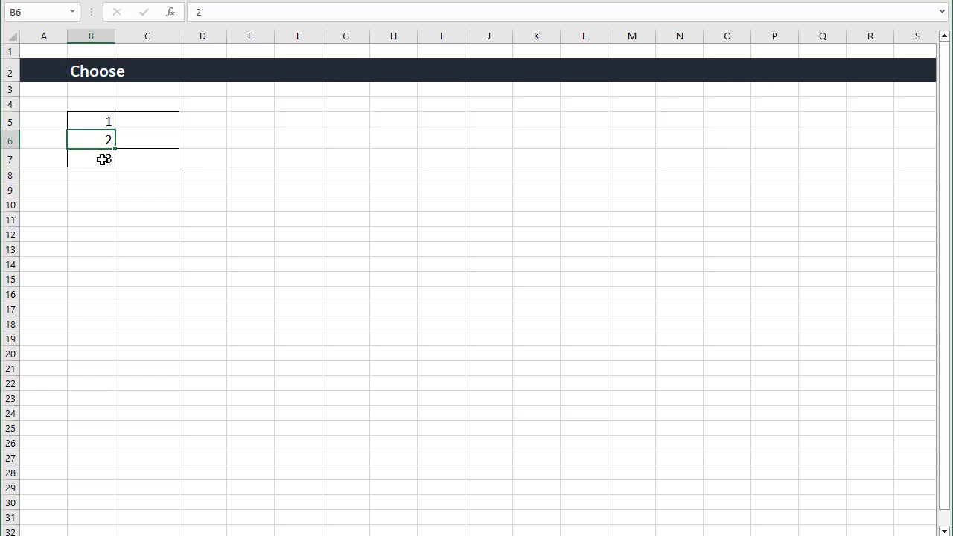
click(102, 157)
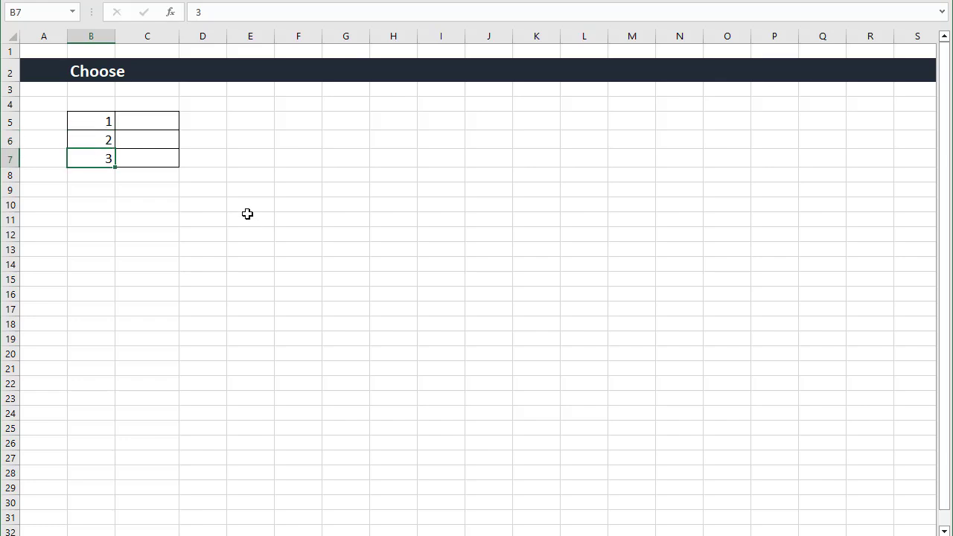
Enter =CHOOSE(B5,"red","green","Yellow") in C5 and fill it down to C7.
click(161, 123)
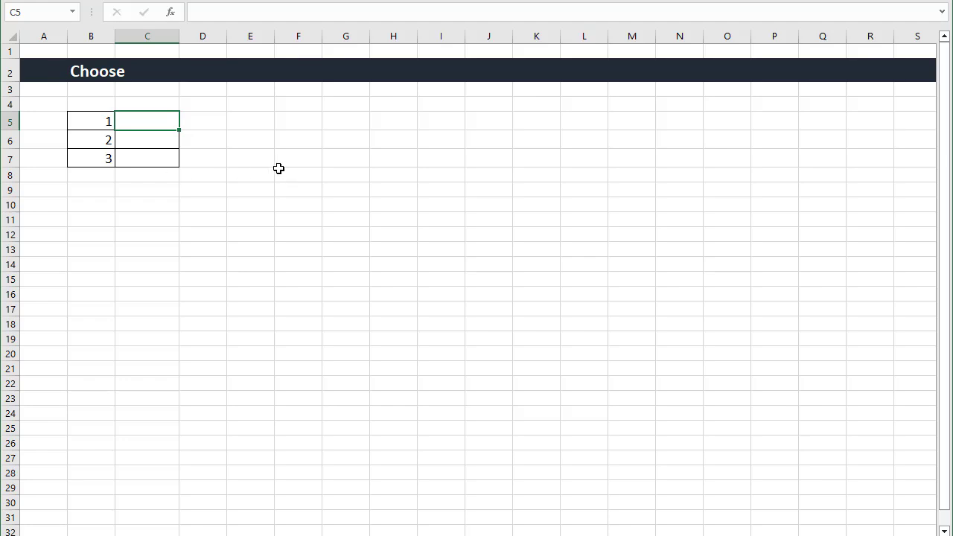
text(=cho)
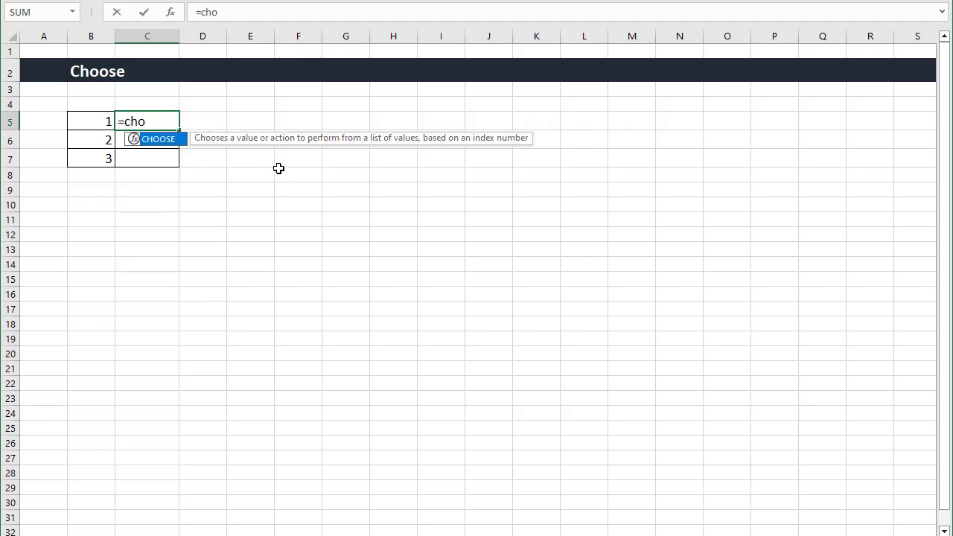
key(Tab)
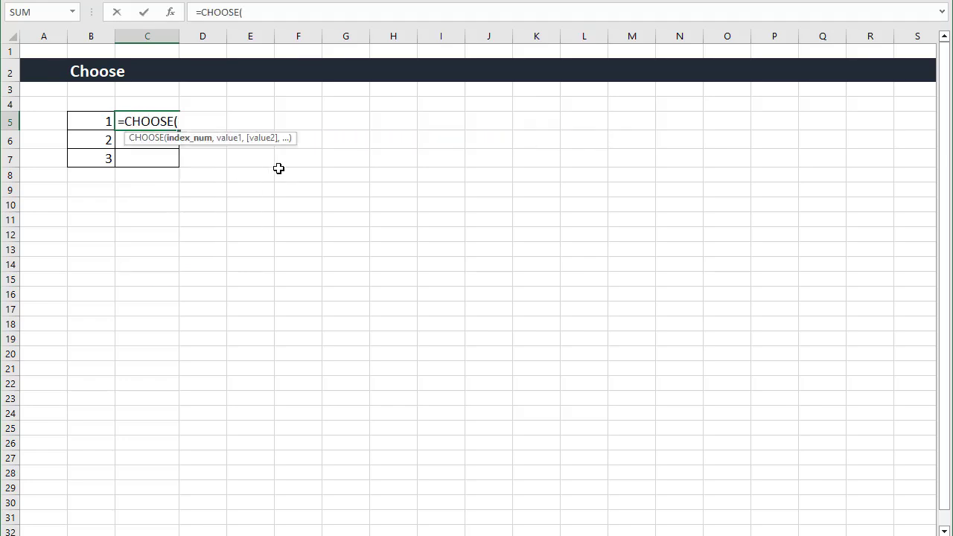
click(108, 123)
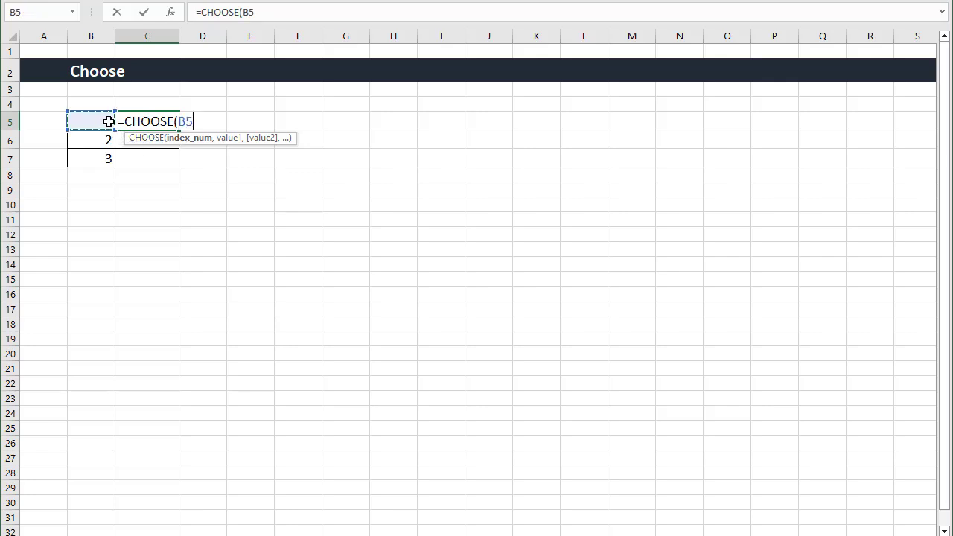
text(,)
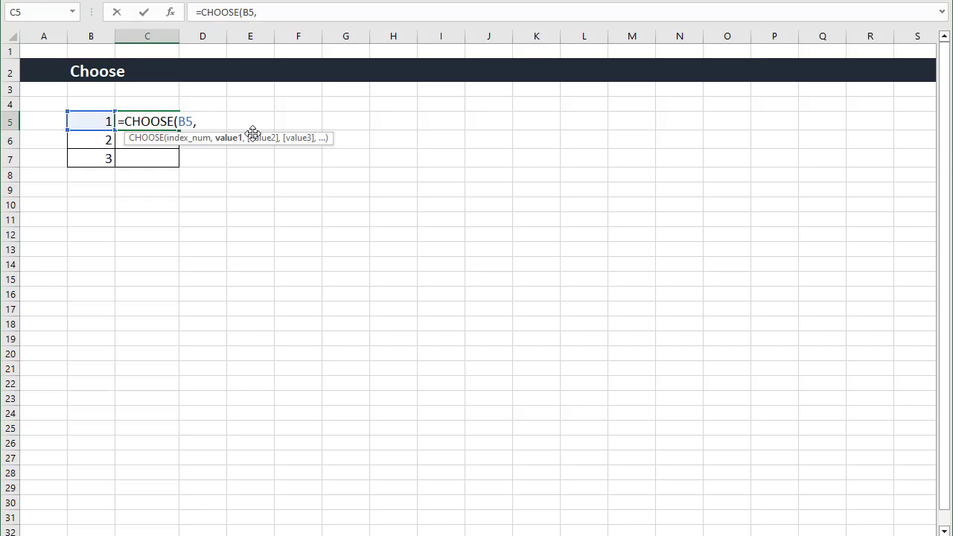
text("red",)
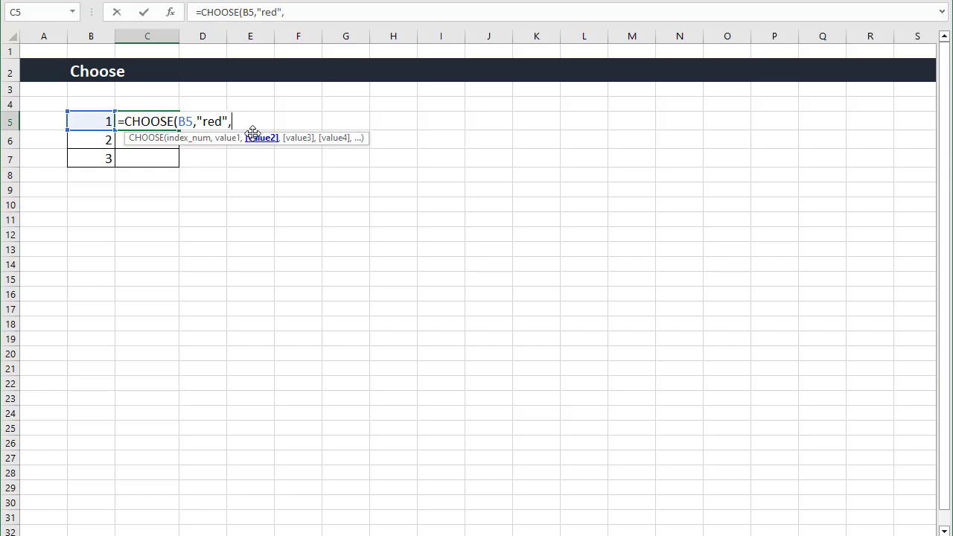
text("green",")
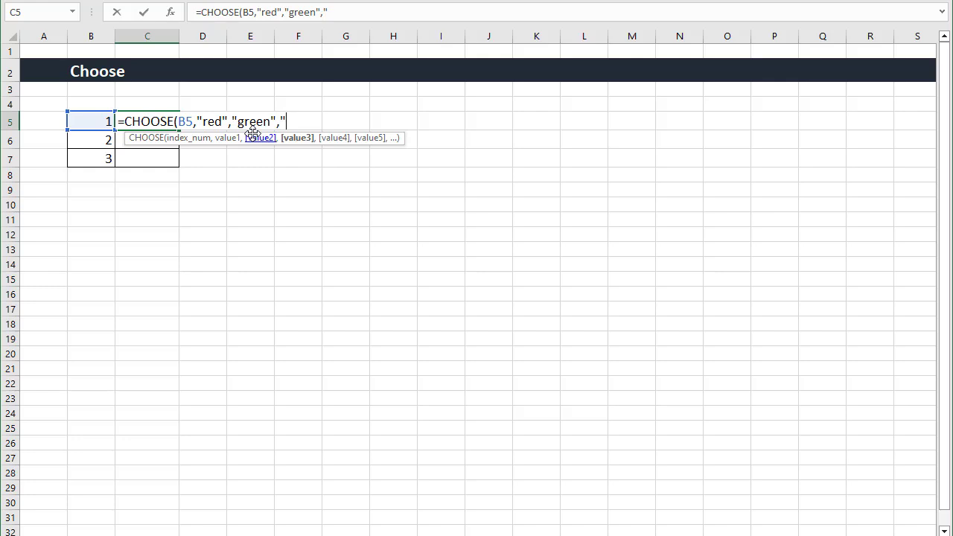
text(Yellow")
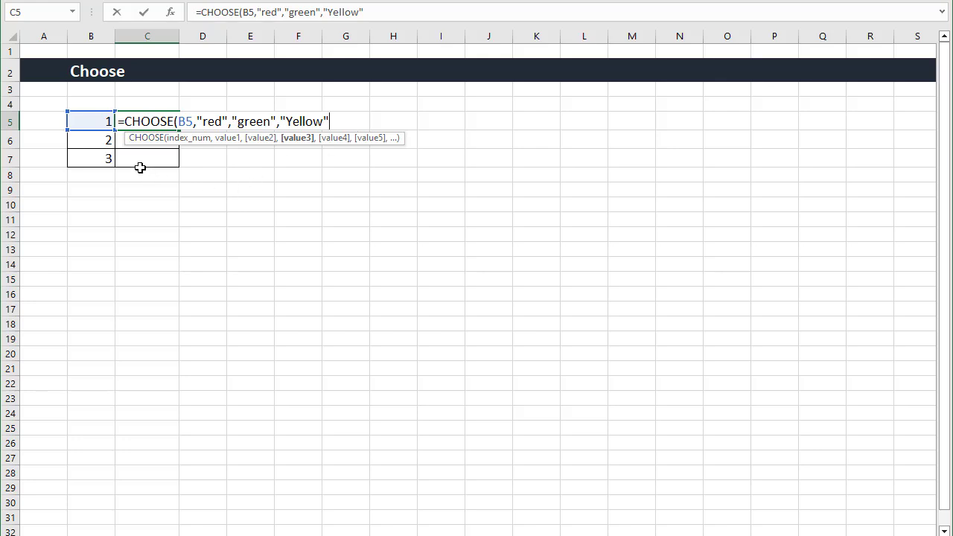
text())
key(Return)
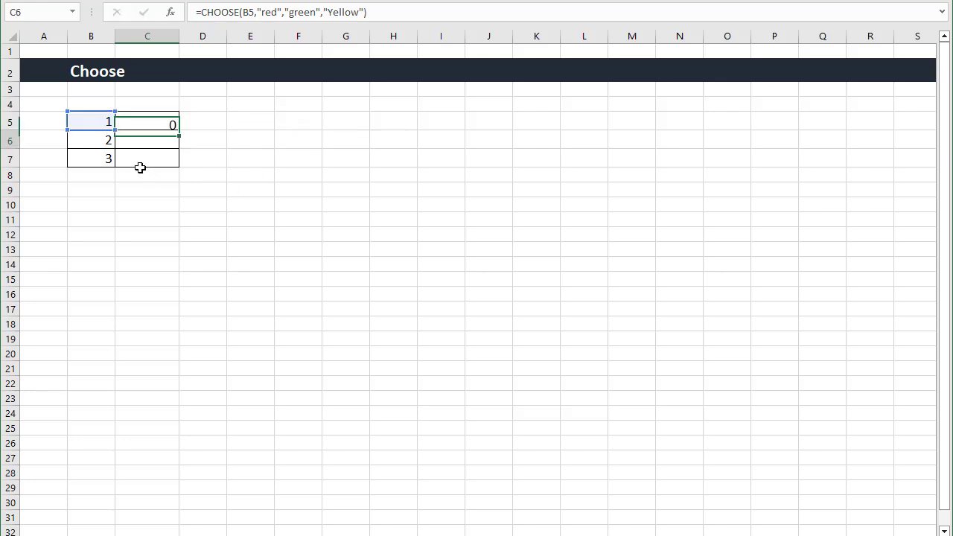
click(149, 117)
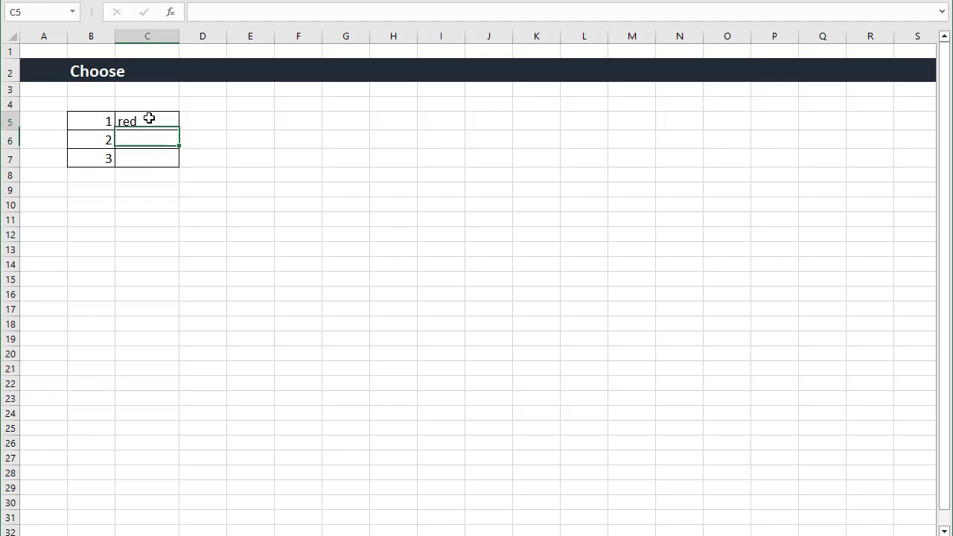
drag(181, 128, 182, 162)
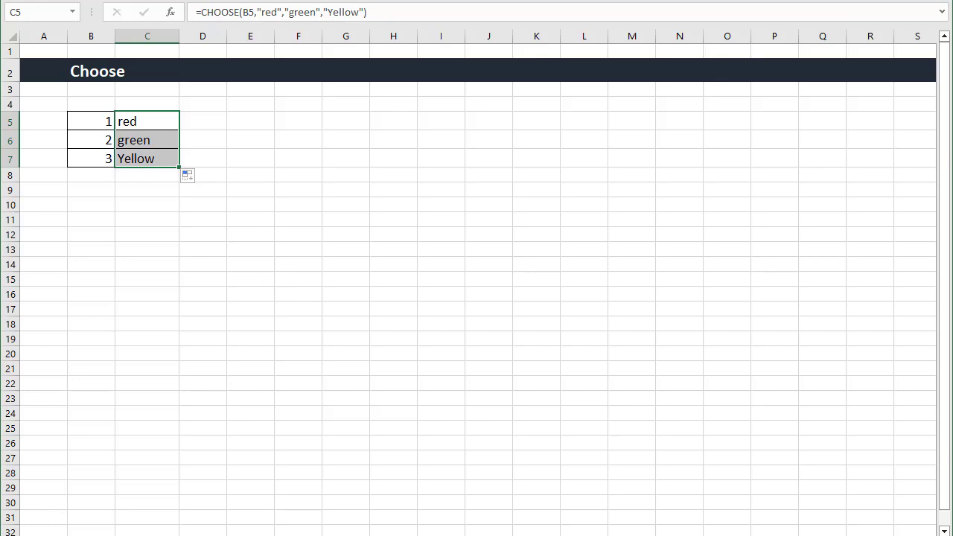
On the Column sheet, enter =COLUMN(L6) in B6 to return the column number of that cell.
key(ctrl+Page_Down)
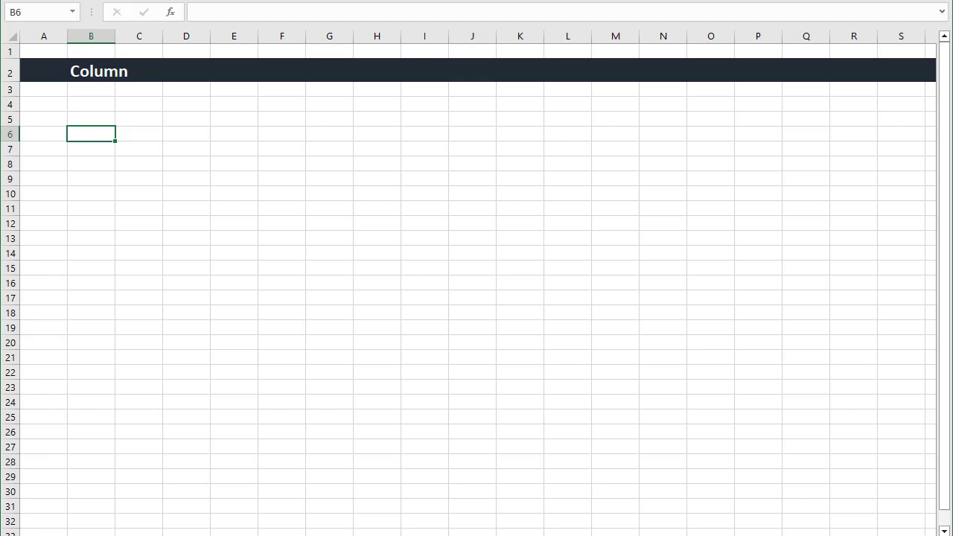
text(=colu)
key(Tab)
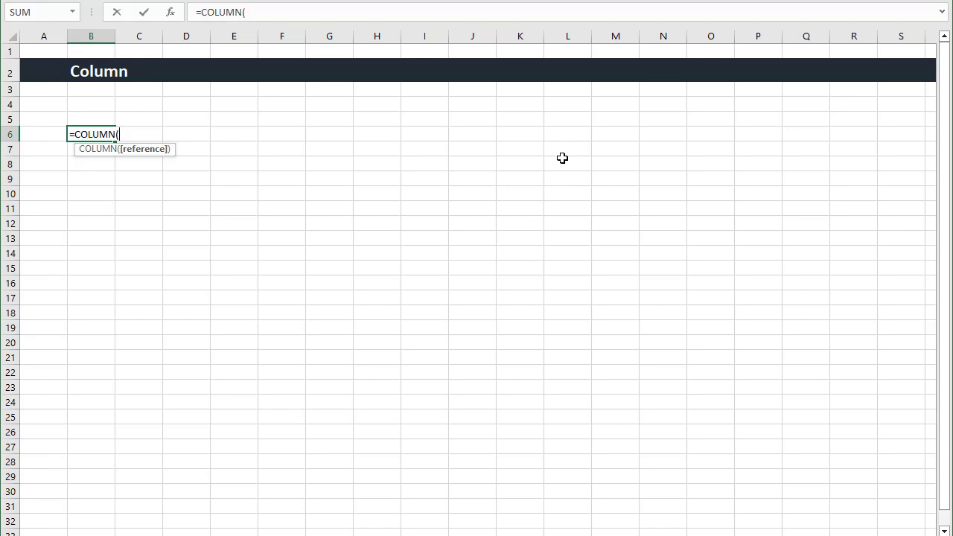
click(577, 136)
text())
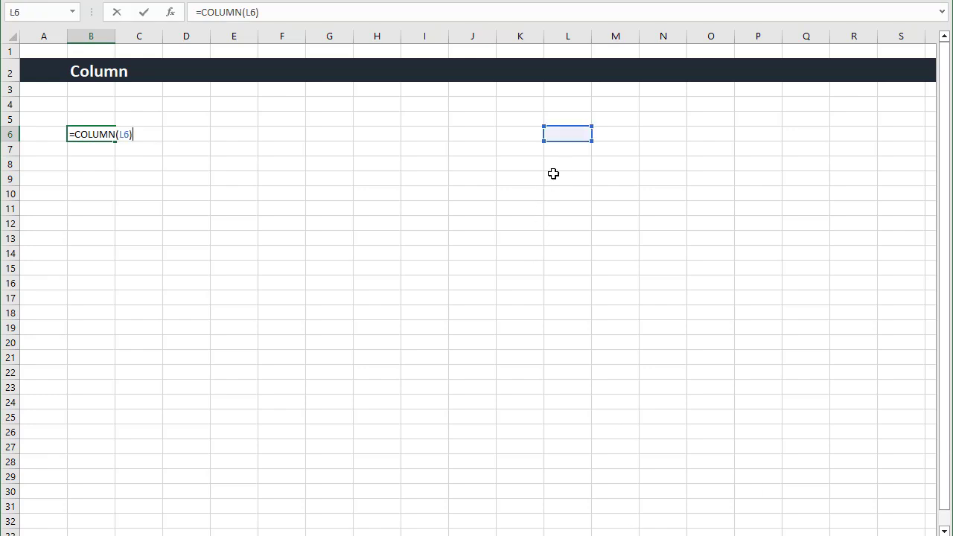
key(Return)
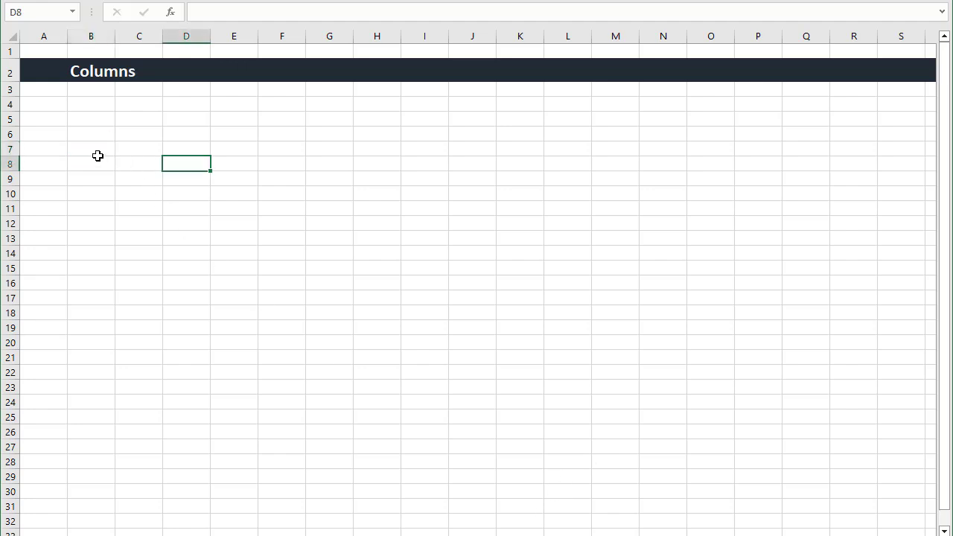
On the Columns sheet, enter =COLUMNS(H5:O13) in B7 to count the columns in that range.
click(98, 156)
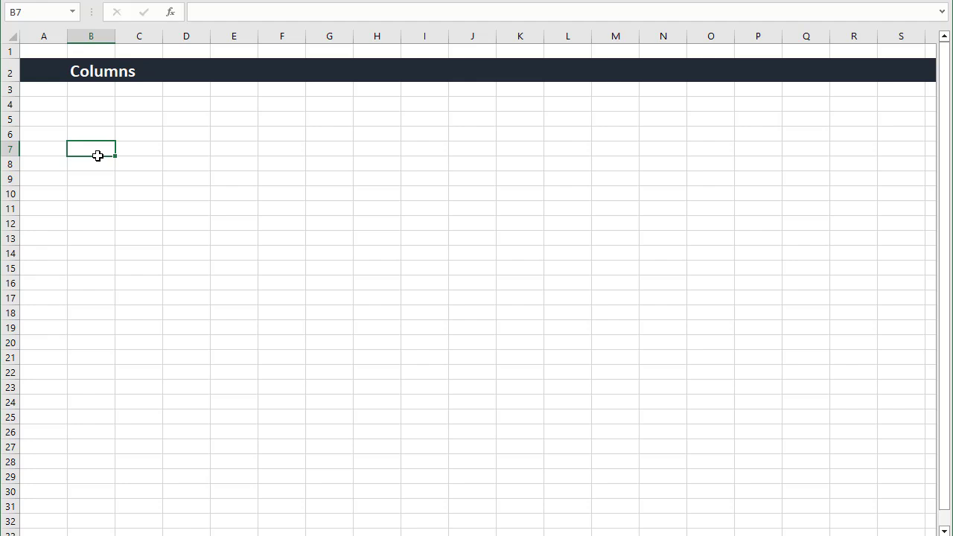
text(=colu)
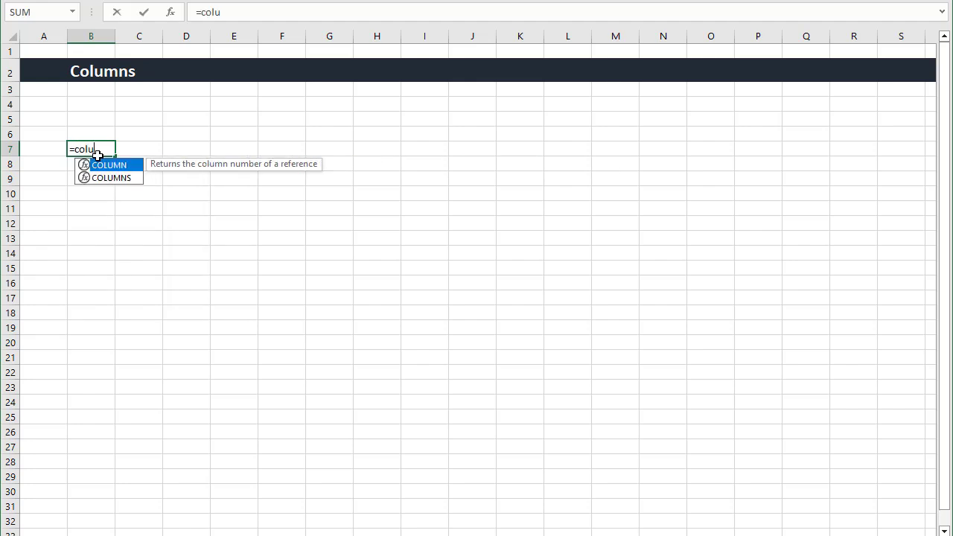
key(Down)
key(Tab)
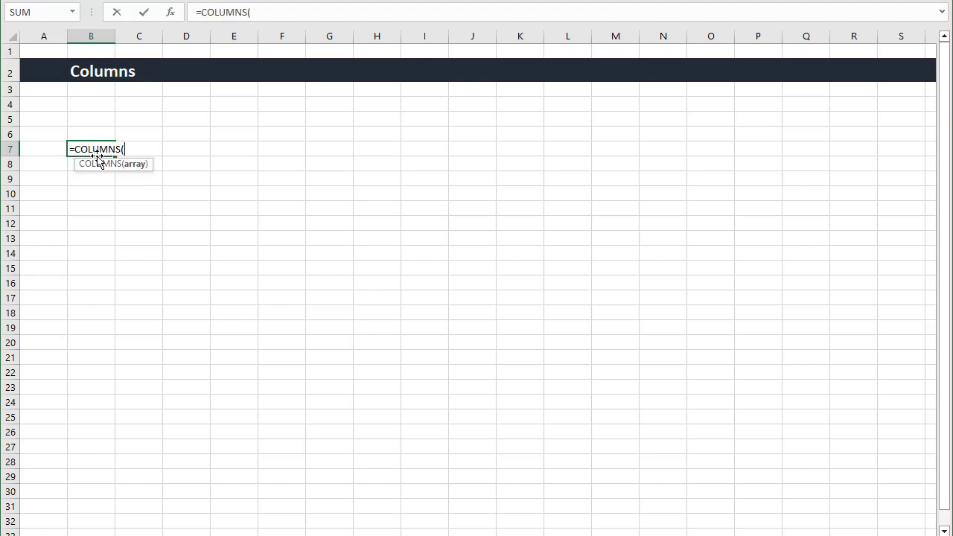
drag(395, 119, 729, 239)
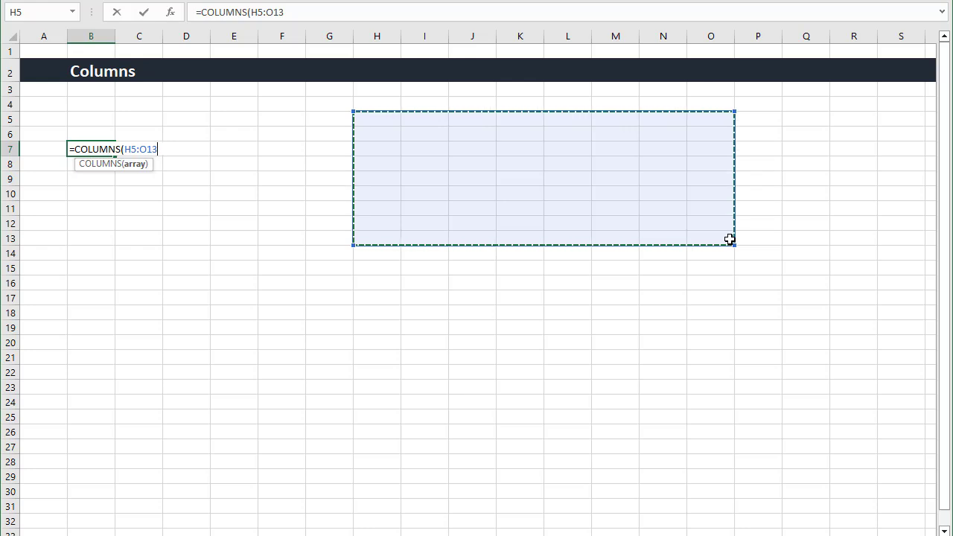
text())
key(Return)
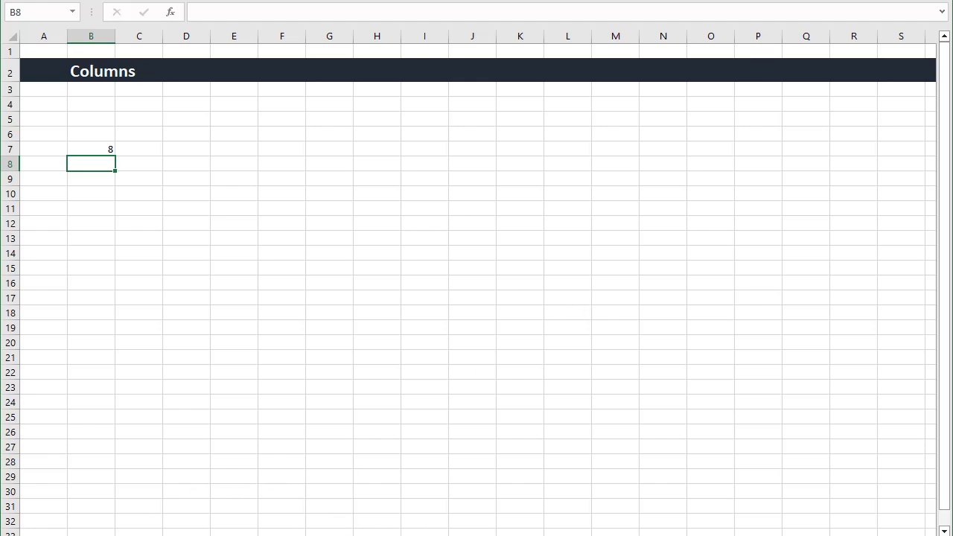
On the Row sheet, enter =ROW(E21) in C10 to return the row number of that cell.
key(ctrl+Page_Down)
click(123, 194)
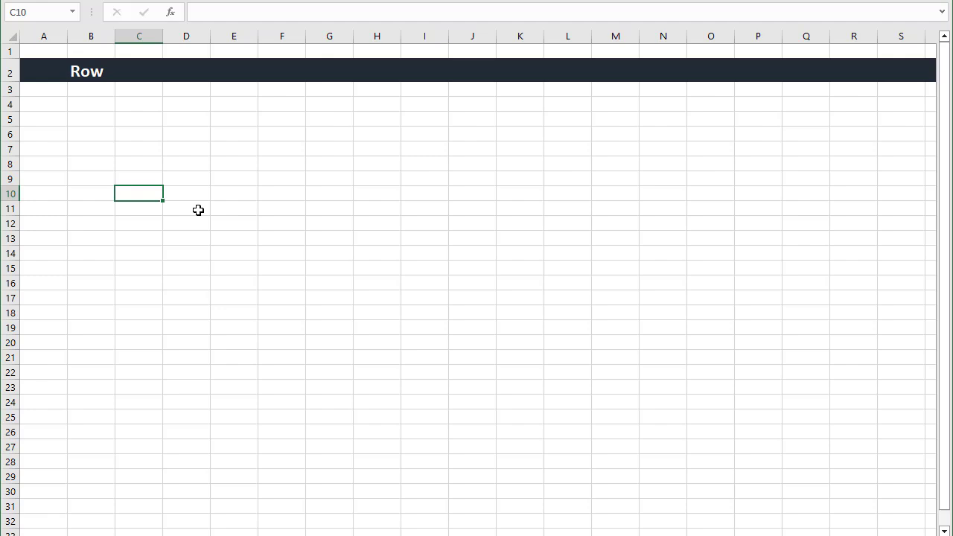
text(=row)
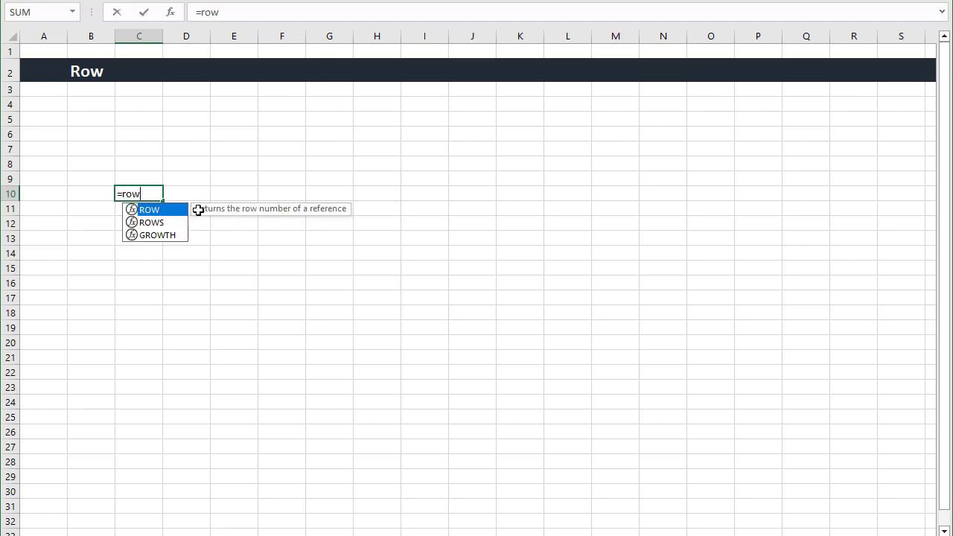
text(()
click(244, 364)
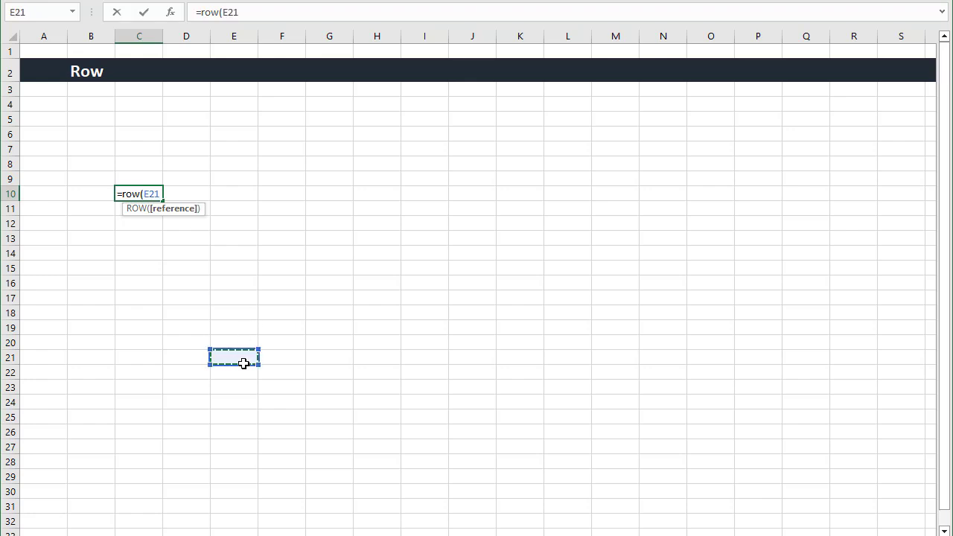
text())
key(Return)
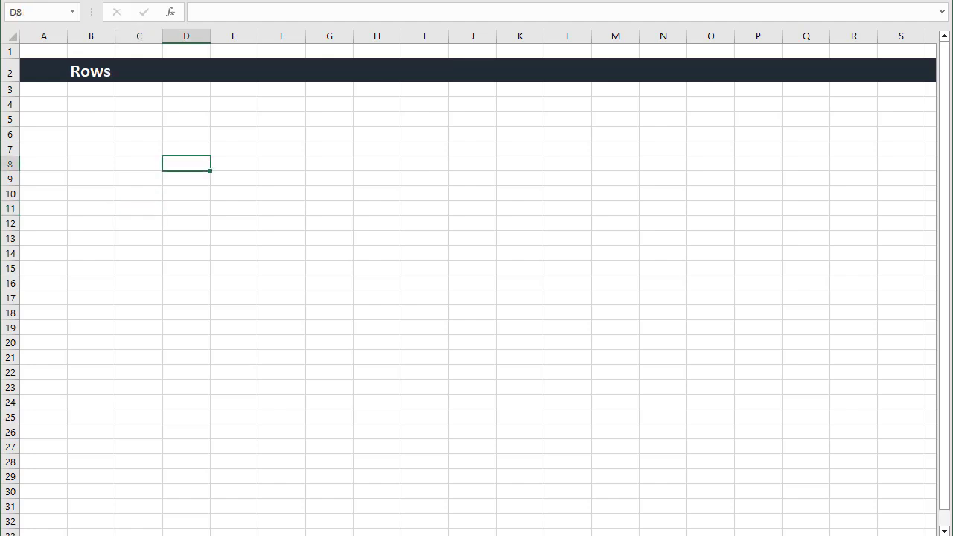
On the Rows sheet, enter a ROWS formula in C10 that counts the rows of a cell block starting at D15.
click(124, 191)
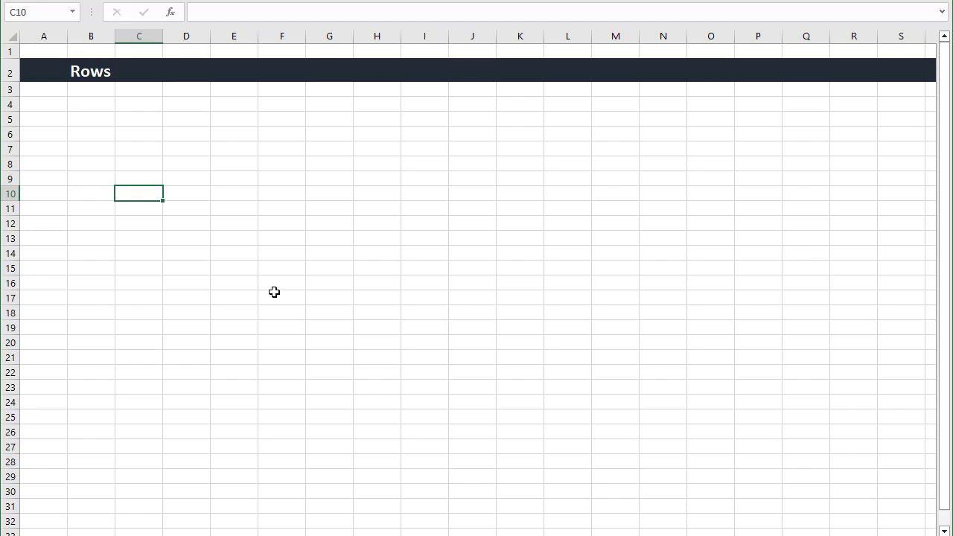
text(=rows)
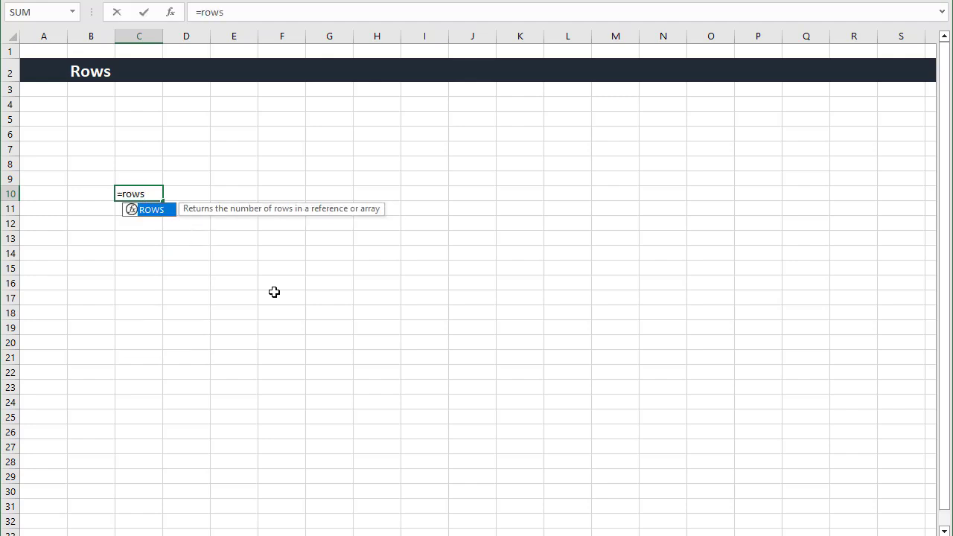
key(Tab)
drag(168, 270, 265, 416)
text())
key(Return)
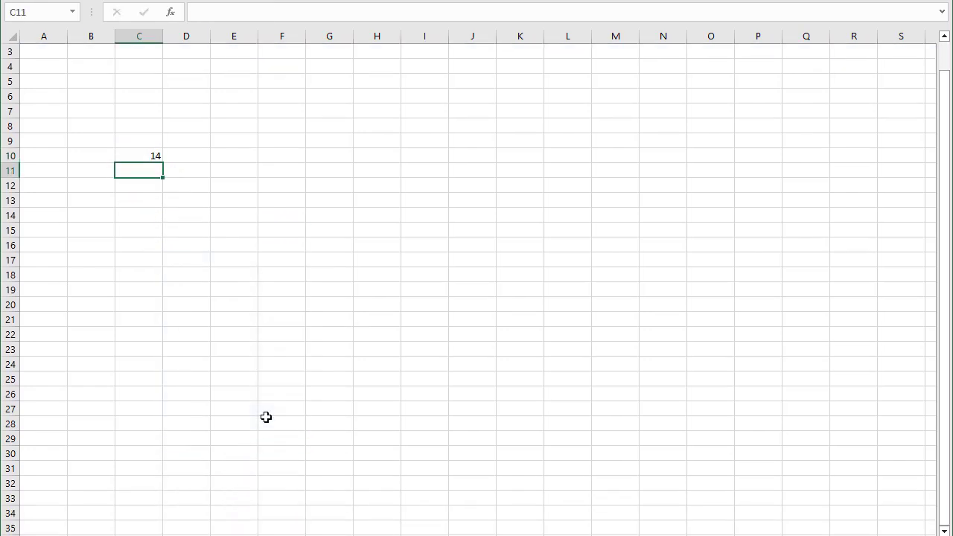
drag(941, 198, 942, 149)
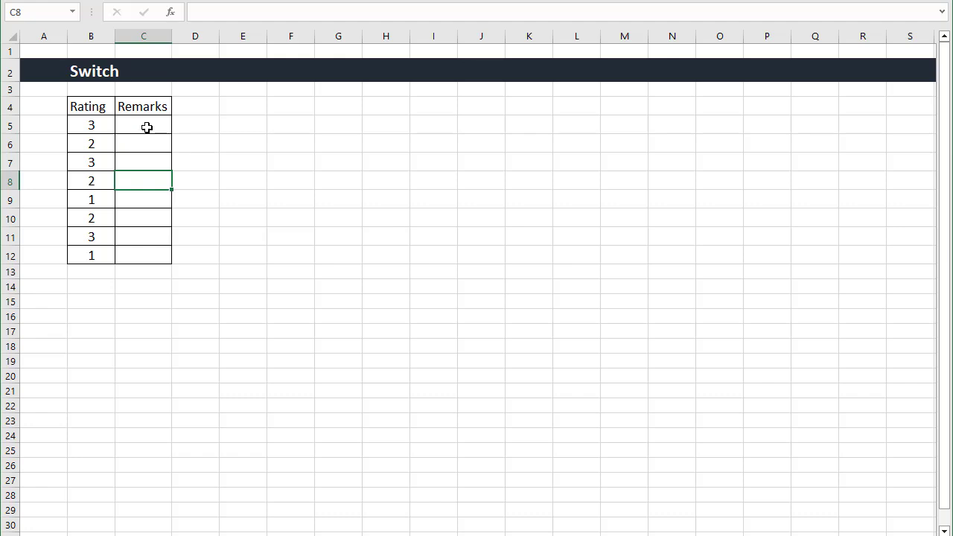
On the Switch sheet, enter =SWITCH(B5,3,"Good",2,"Average",1,"Poor") in C5 to turn the rating into a remark.
click(147, 127)
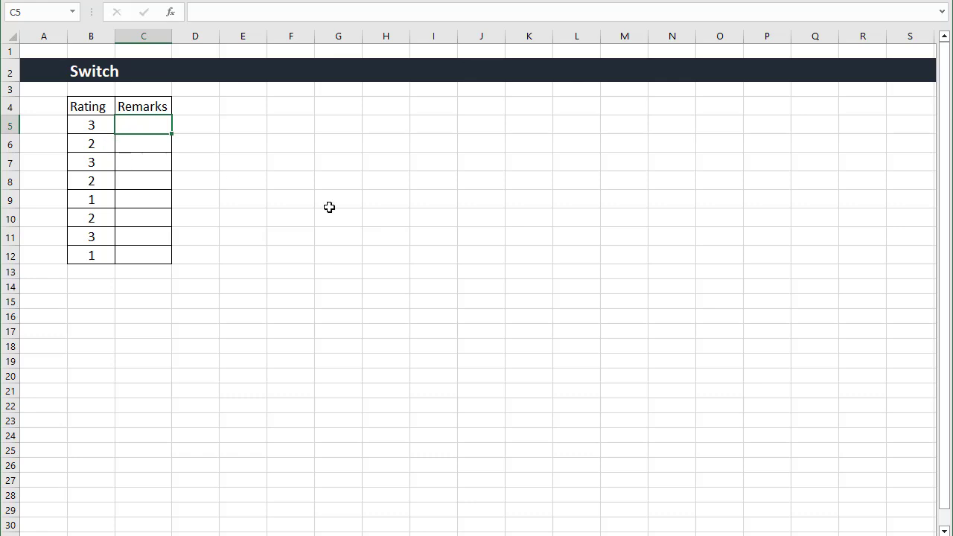
text(sw)
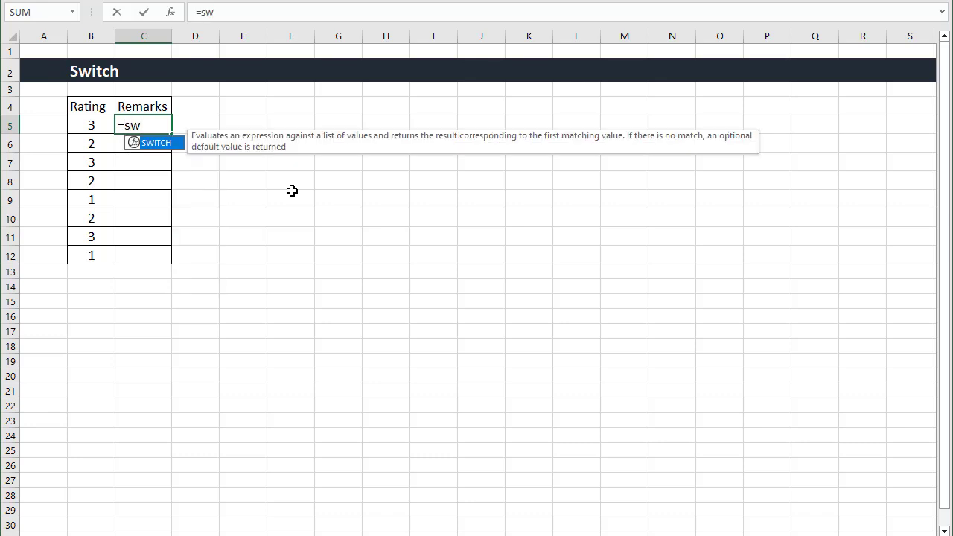
key(Tab)
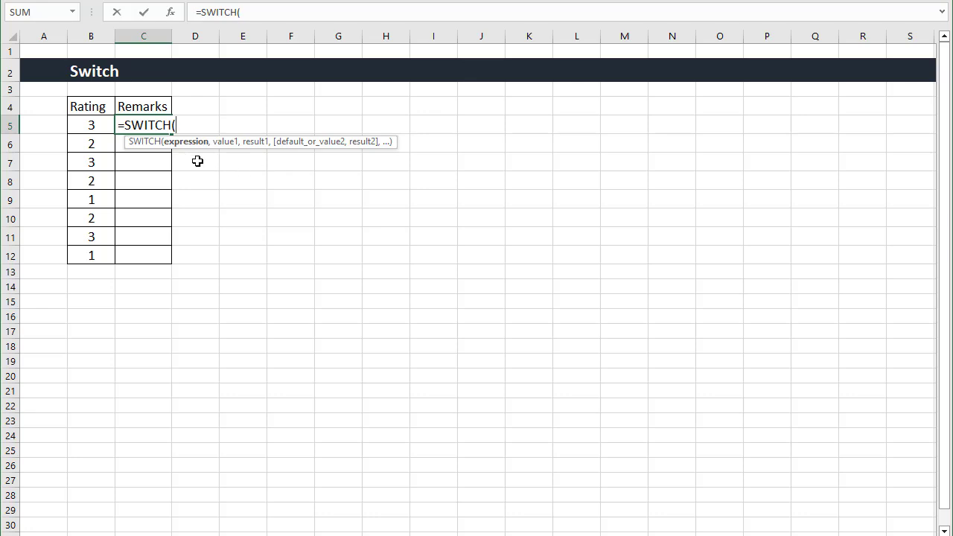
click(97, 128)
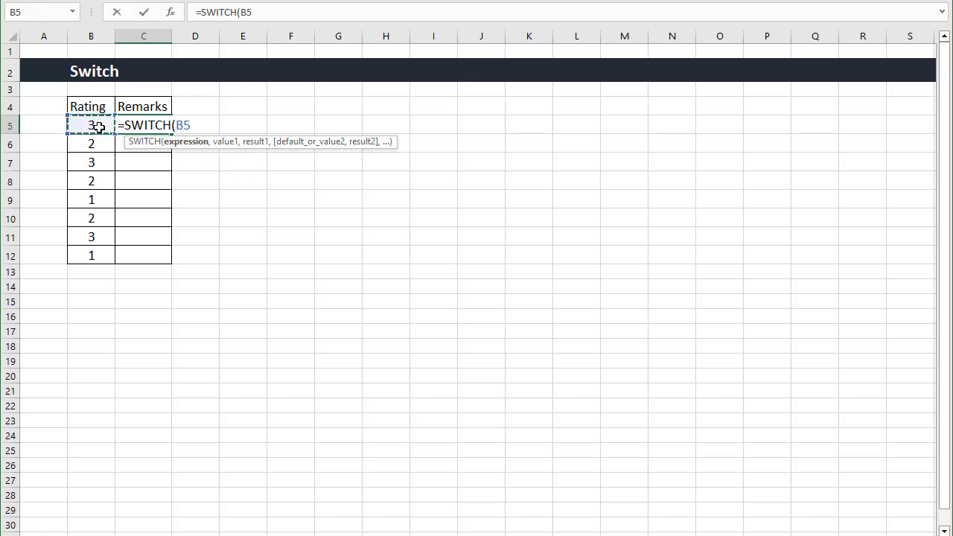
text(,)
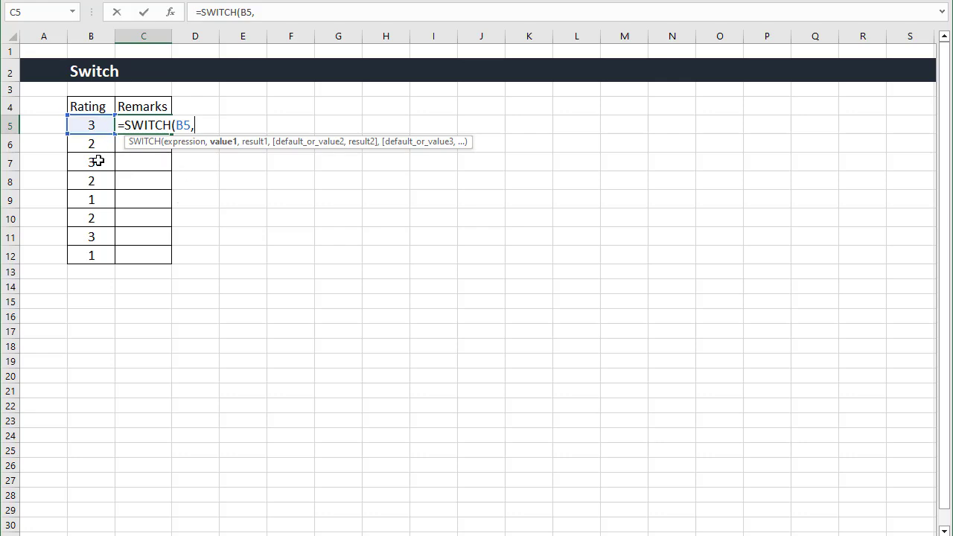
text(3,)
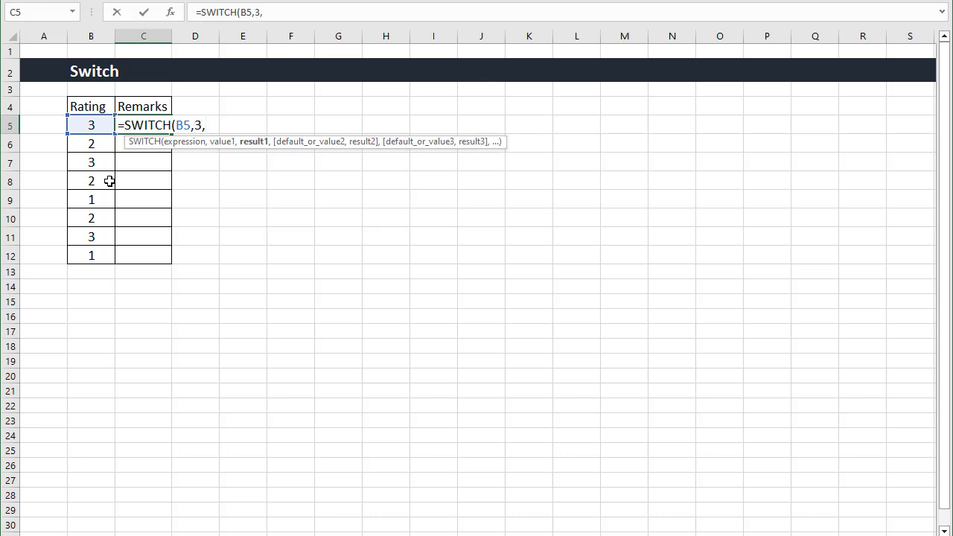
text("Good",)
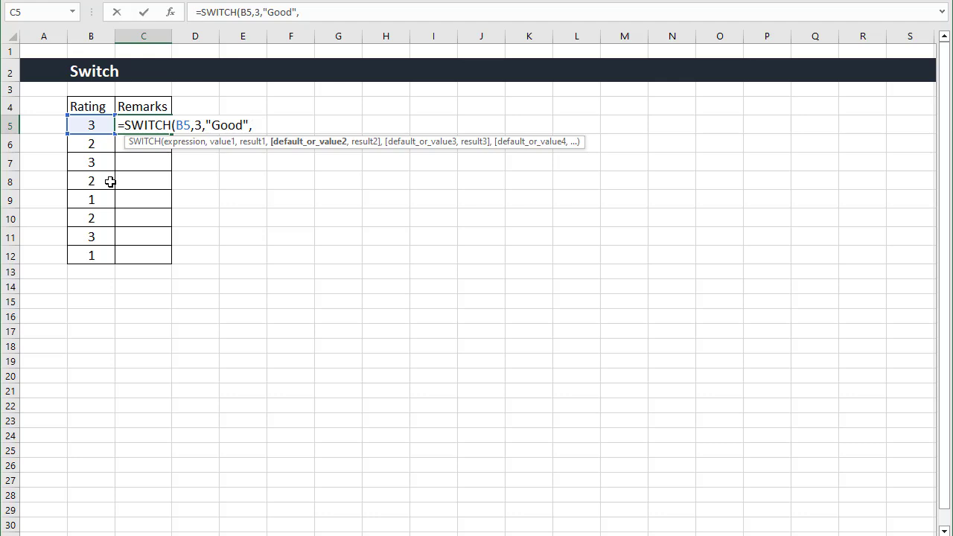
text(2,)
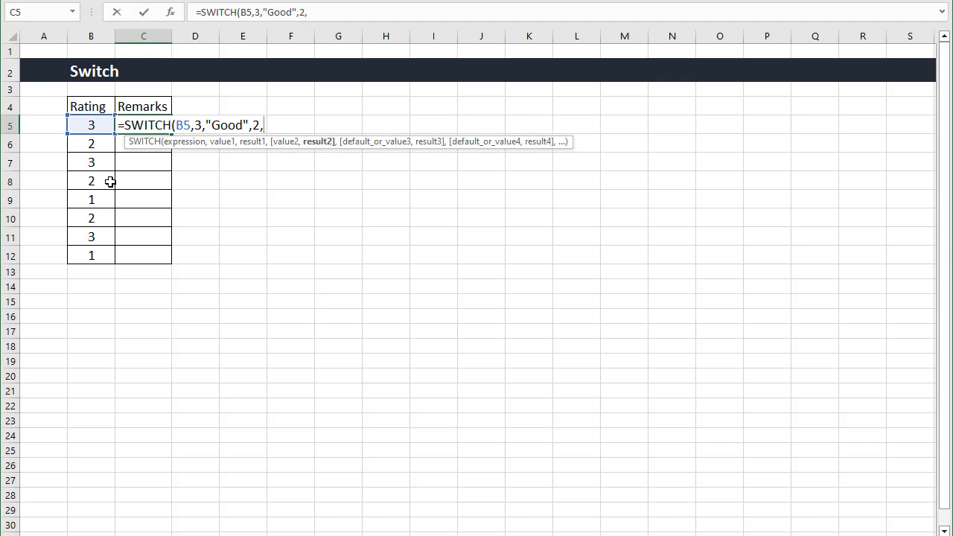
text("Average)
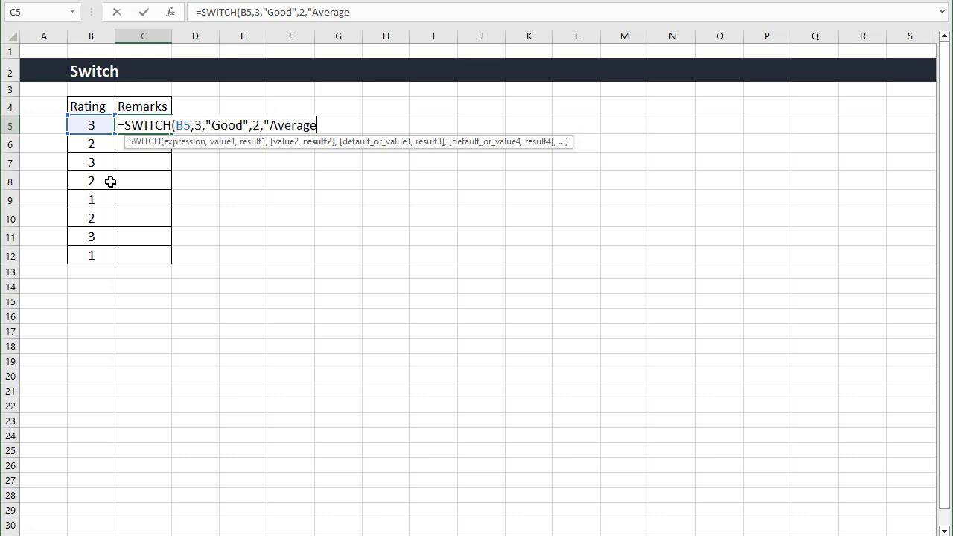
text(",)
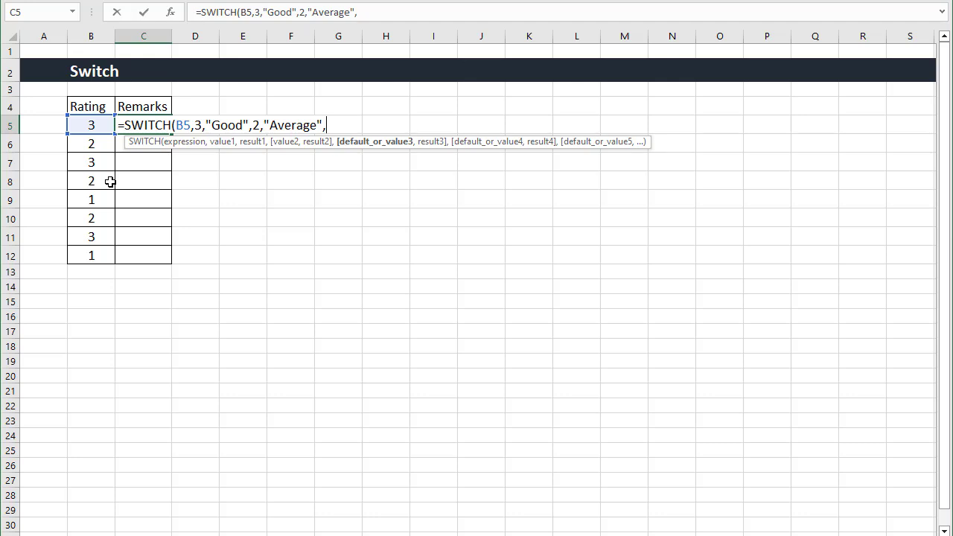
text(1,")
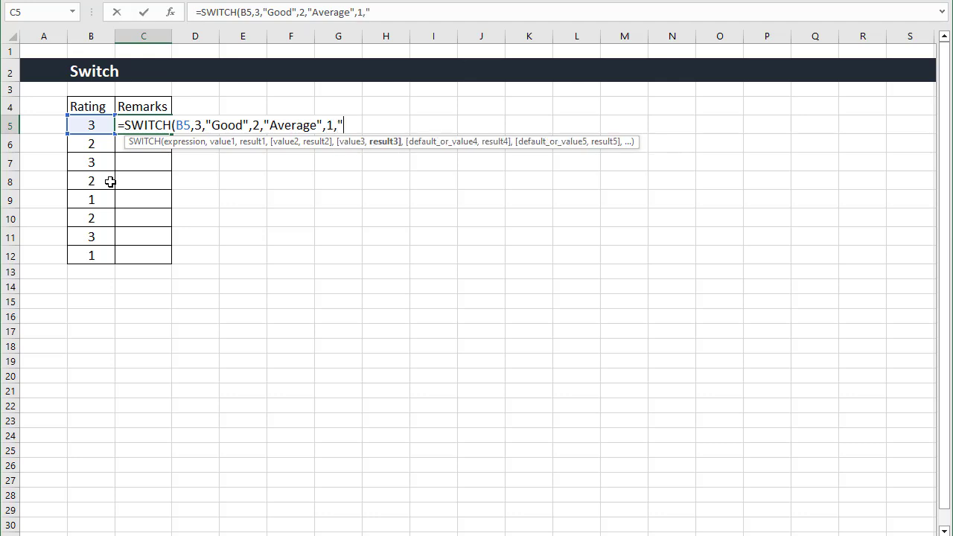
text(Poor"))
key(Return)
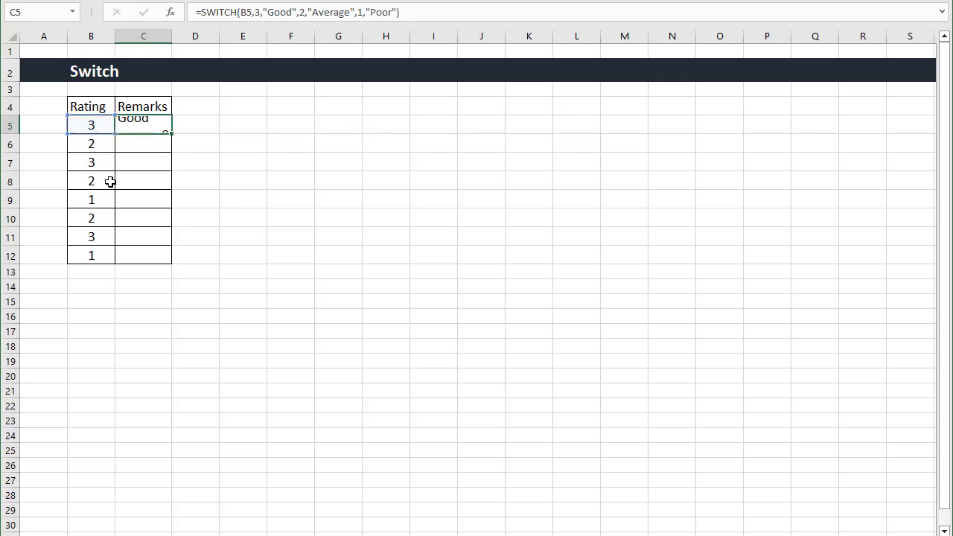
Fill the SWITCH formula from C5 down to C12 in the Remarks column.
click(153, 122)
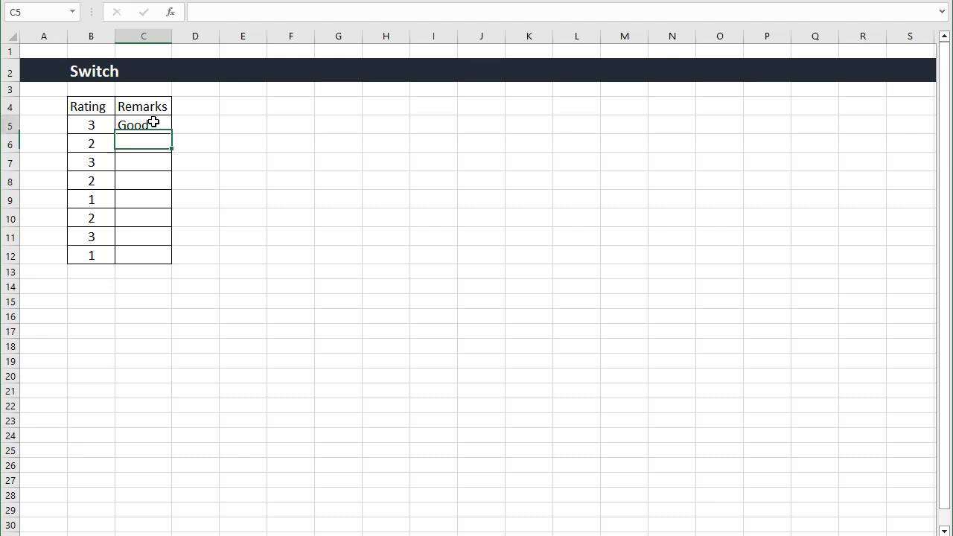
drag(175, 134, 174, 264)
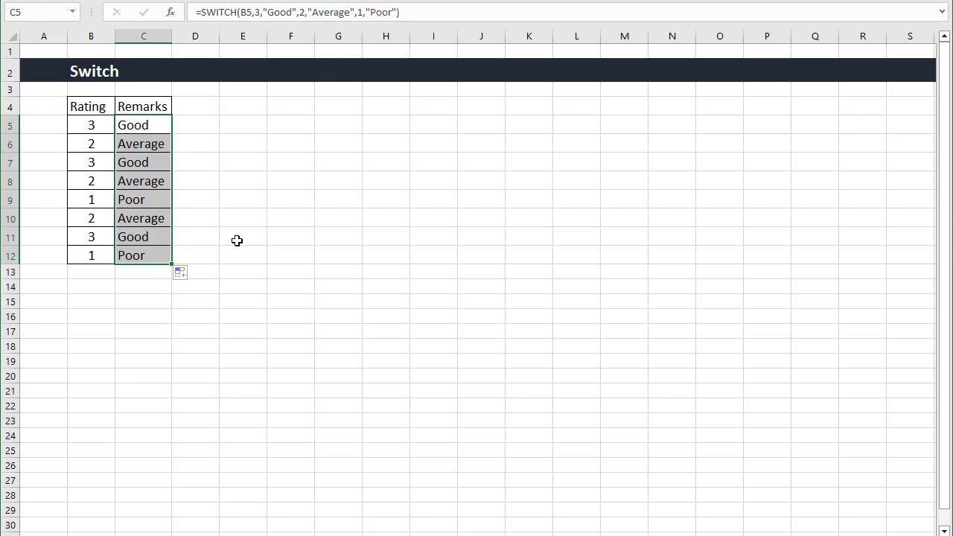
click(237, 240)
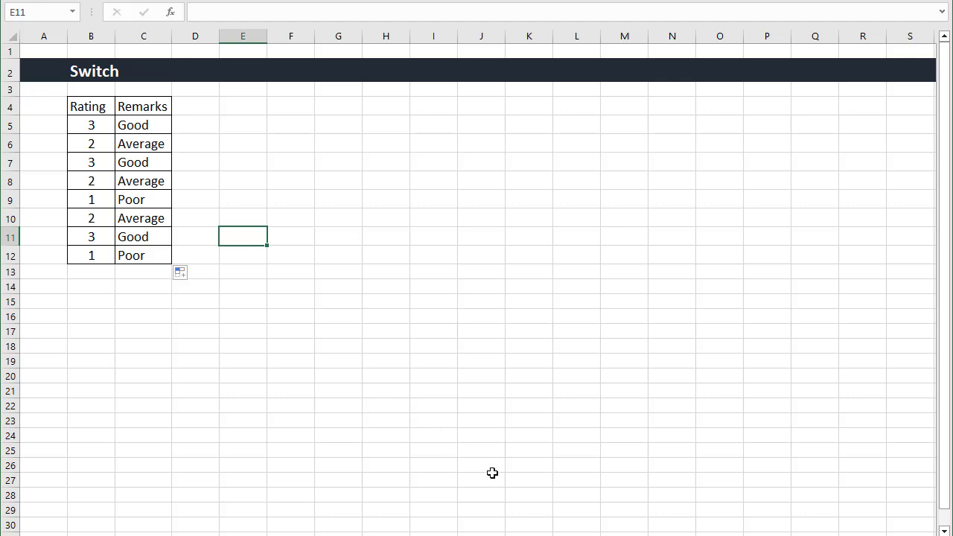
On the TRUE sheet, enter =IF(B5>50,TRUE()) in C5 to test whether the value exceeds 50.
click(499, 535)
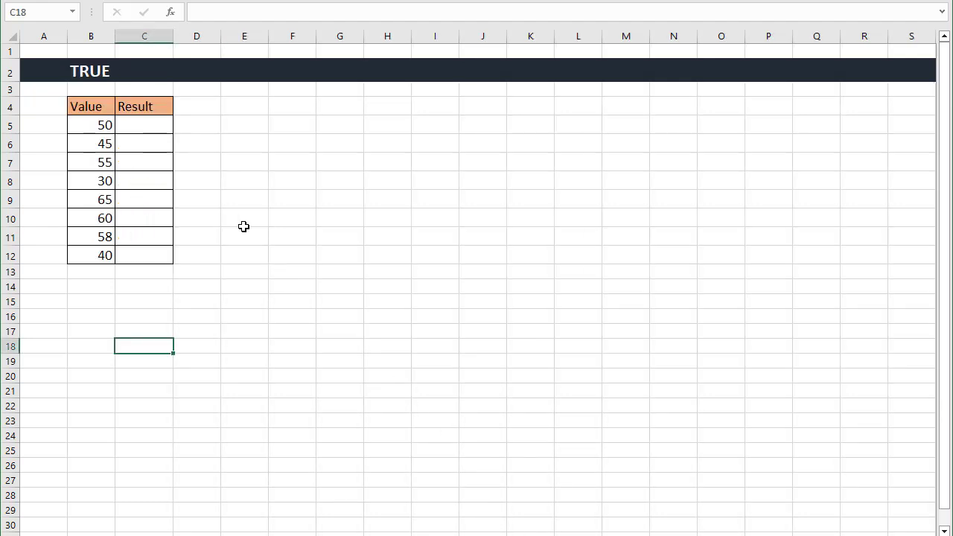
click(149, 127)
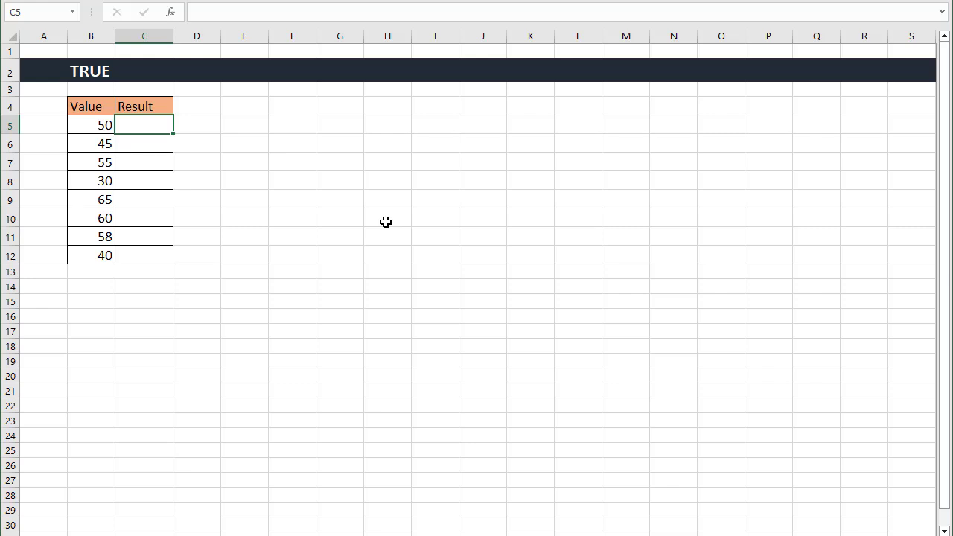
text(=if()
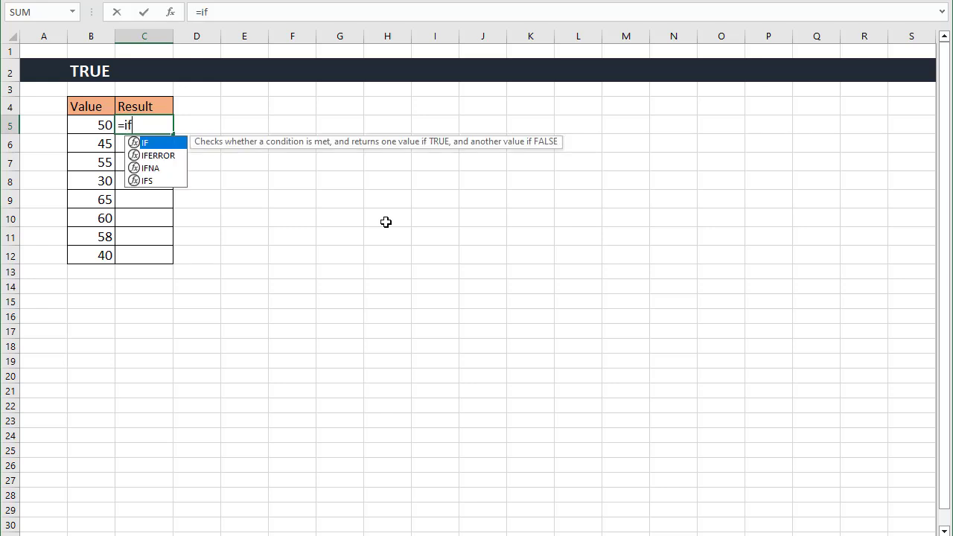
click(96, 124)
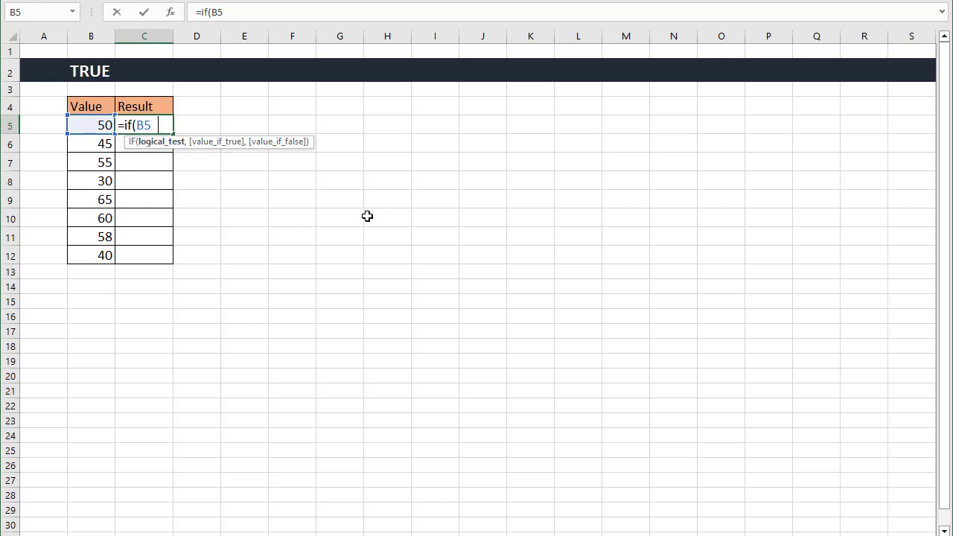
text(50,)
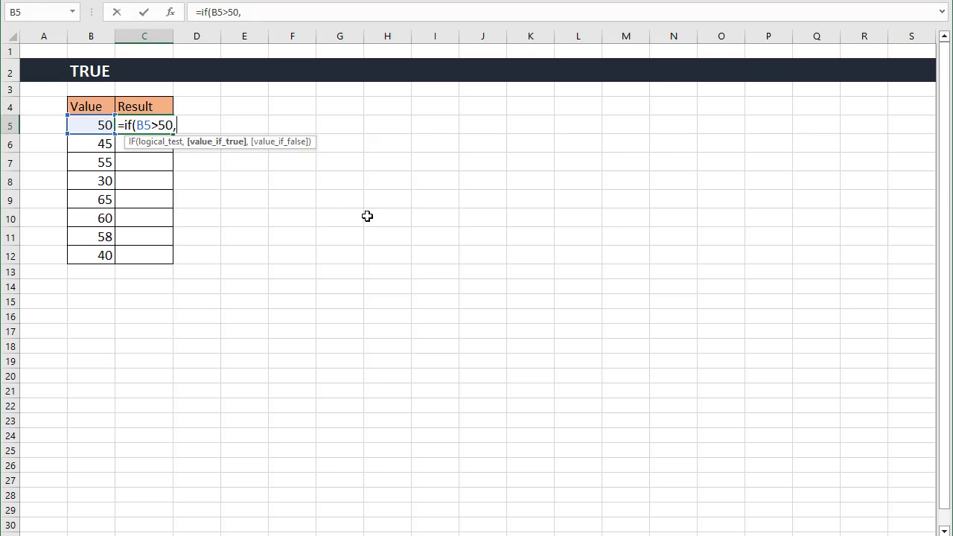
text(tru)
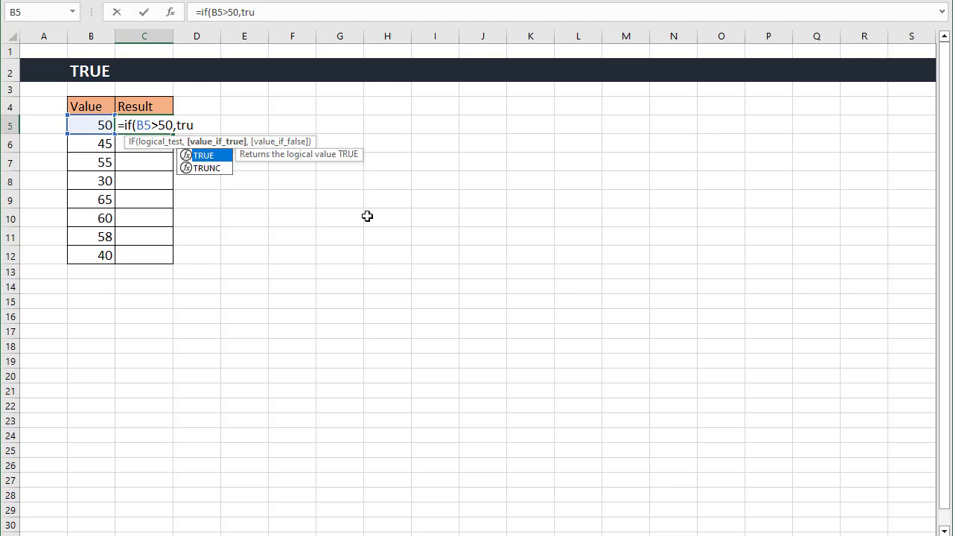
key(Tab)
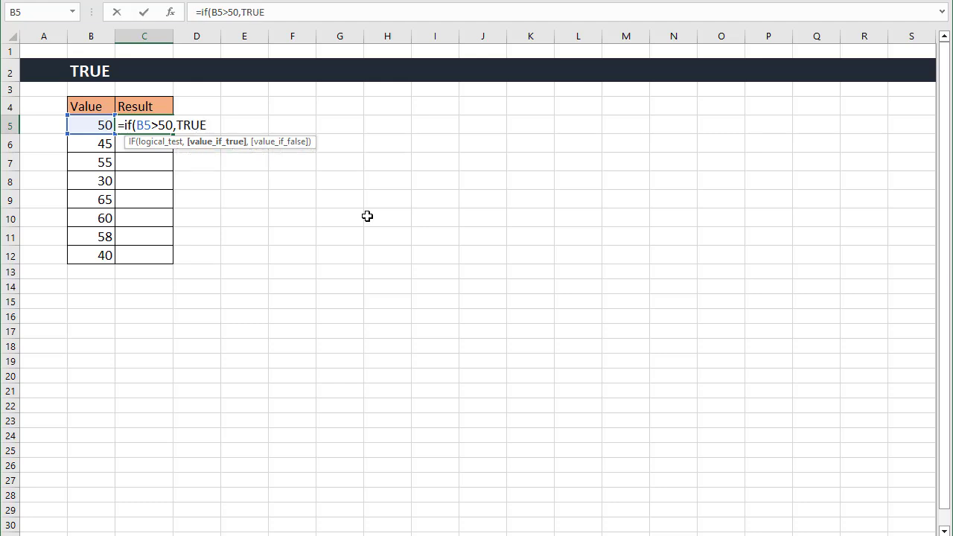
text(()))
key(Return)
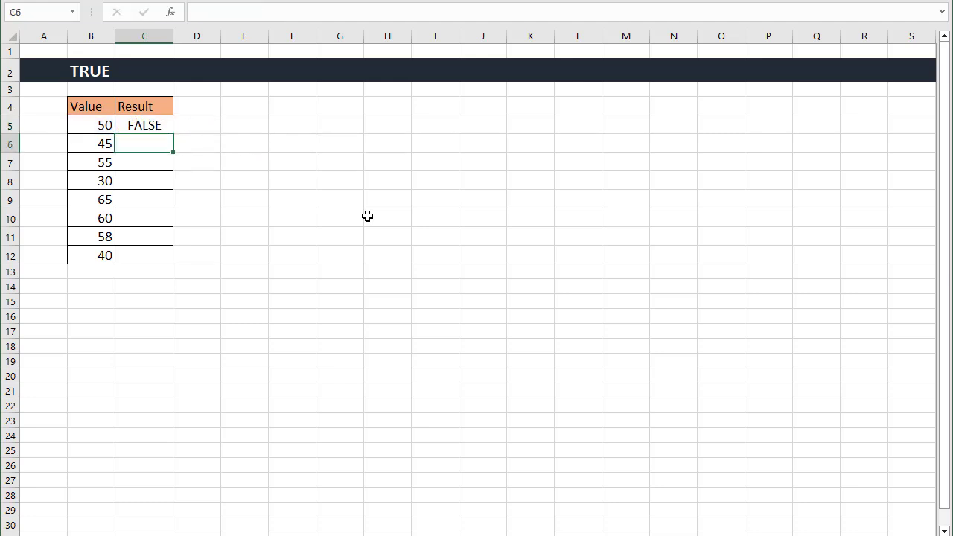
Fill the IF formula with TRUE() from C5 down to C12 and check the results in C7 and C9.
click(161, 123)
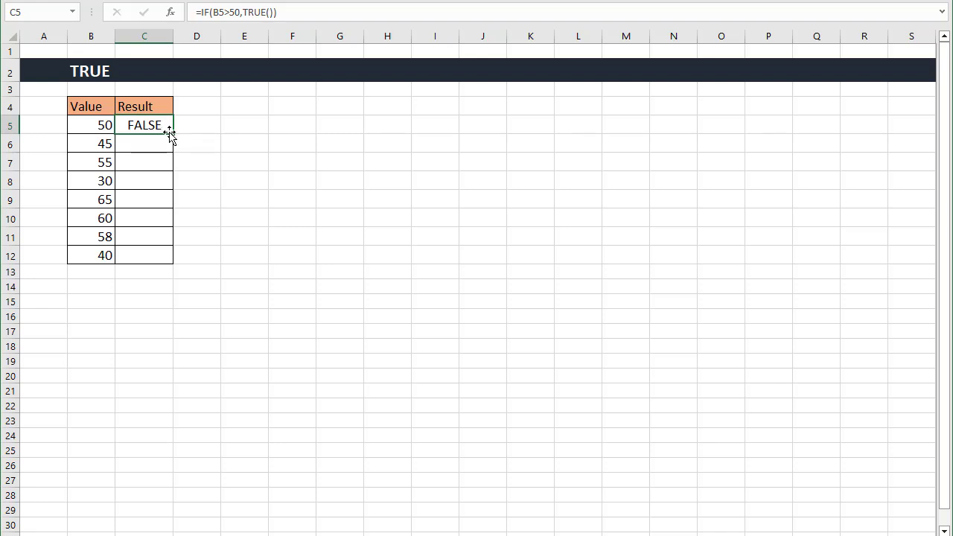
drag(174, 134, 172, 262)
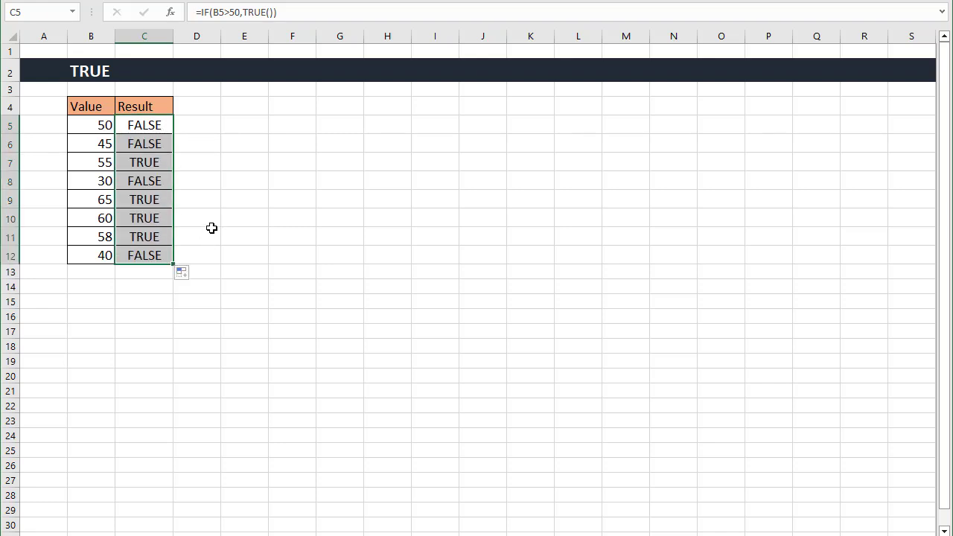
click(155, 166)
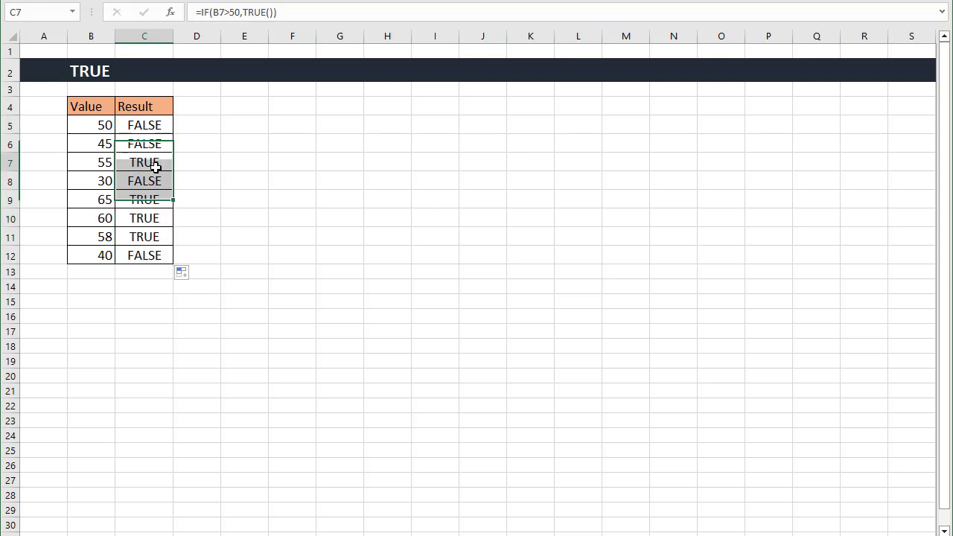
click(157, 199)
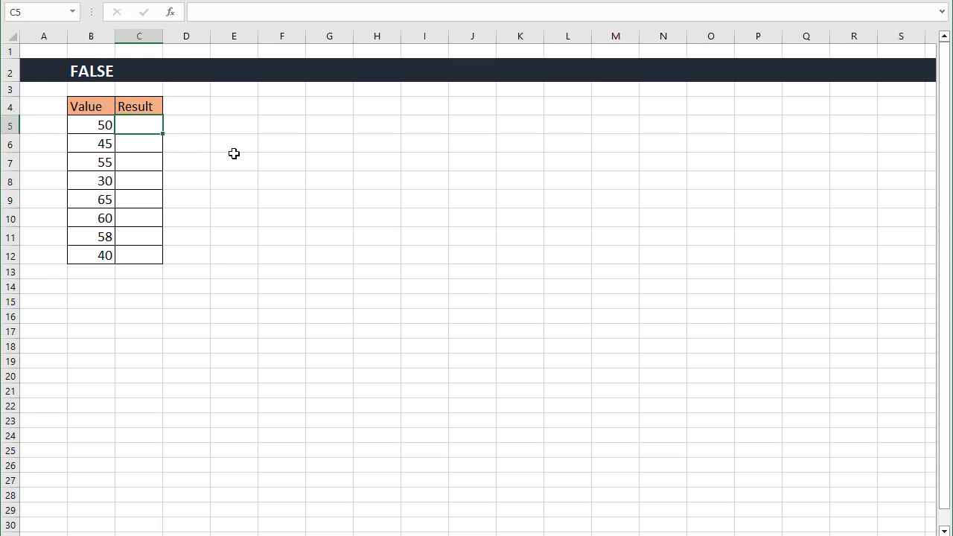
On the FALSE sheet, enter =IF(B5>50,"Ok",FALSE()) in C5 of the Result column.
text(=if()
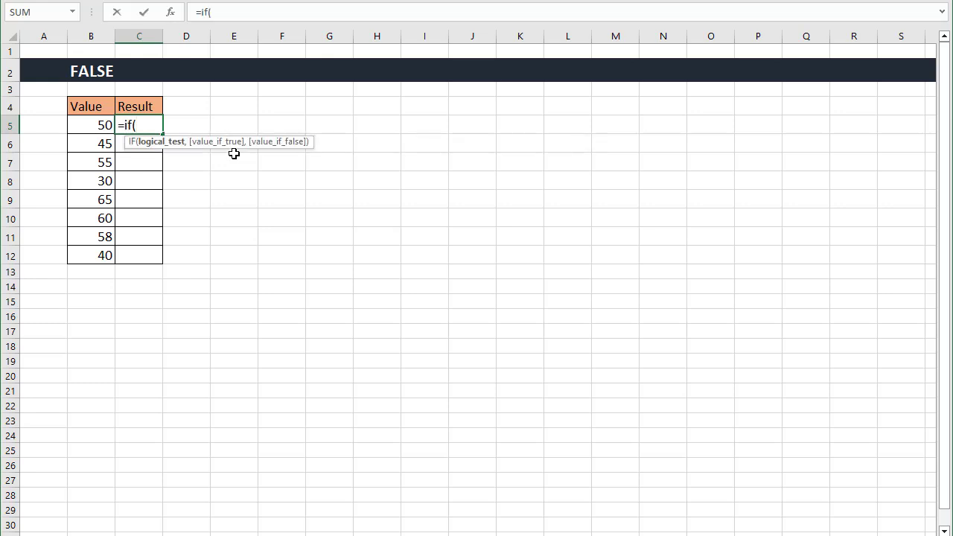
click(86, 127)
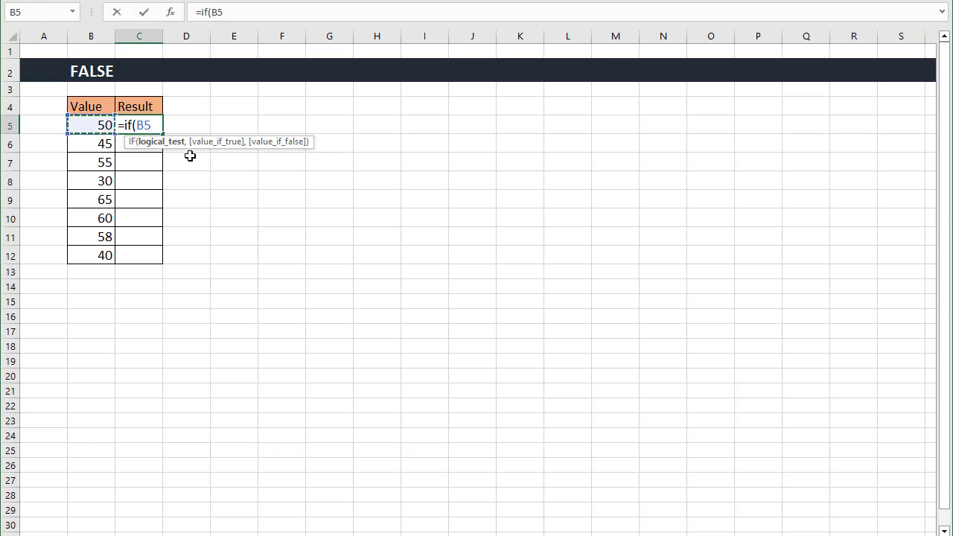
text(>50,")
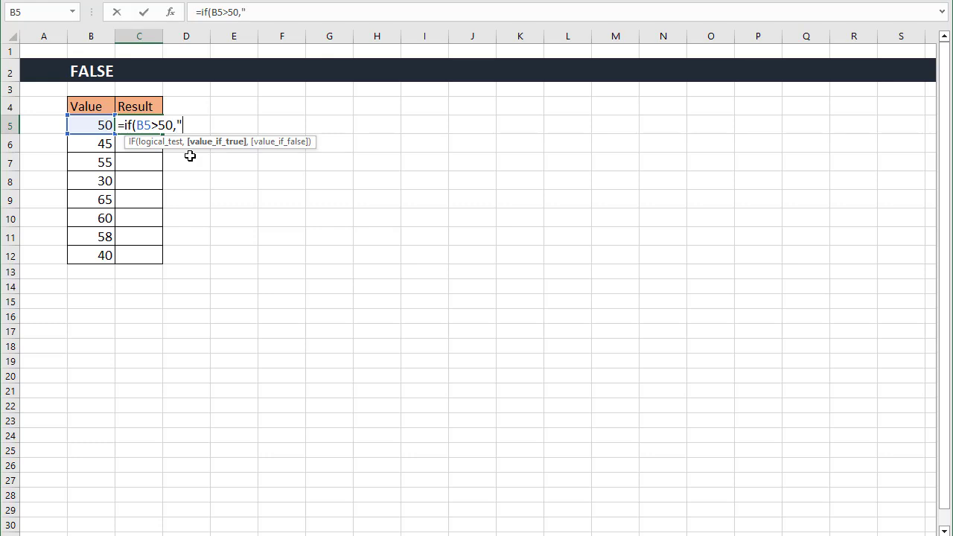
text(Ok",fa)
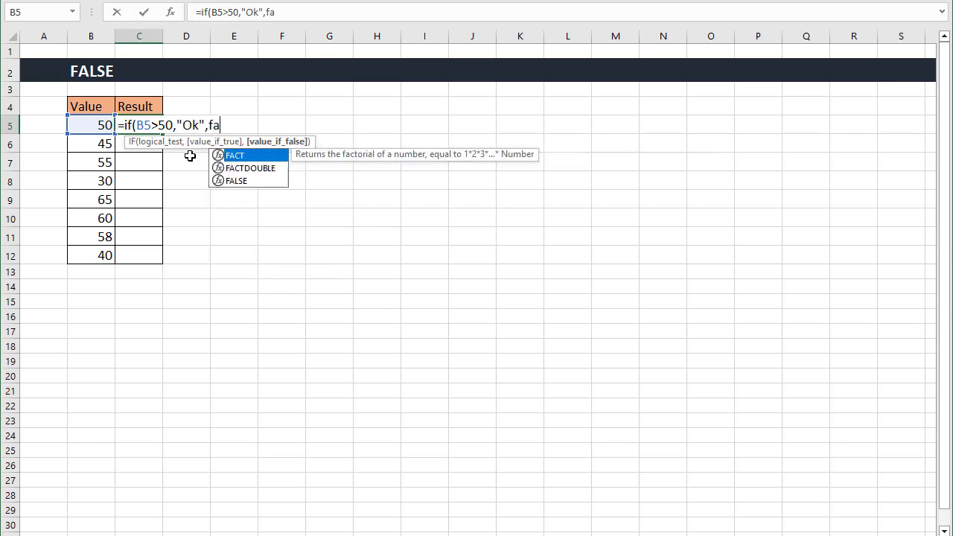
text(l)
key(Tab)
text(())
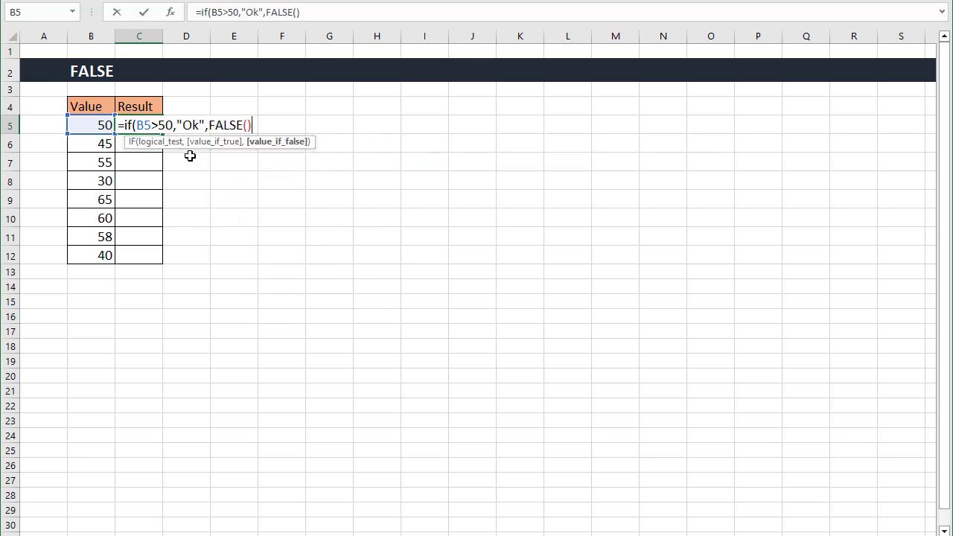
text())
key(Return)
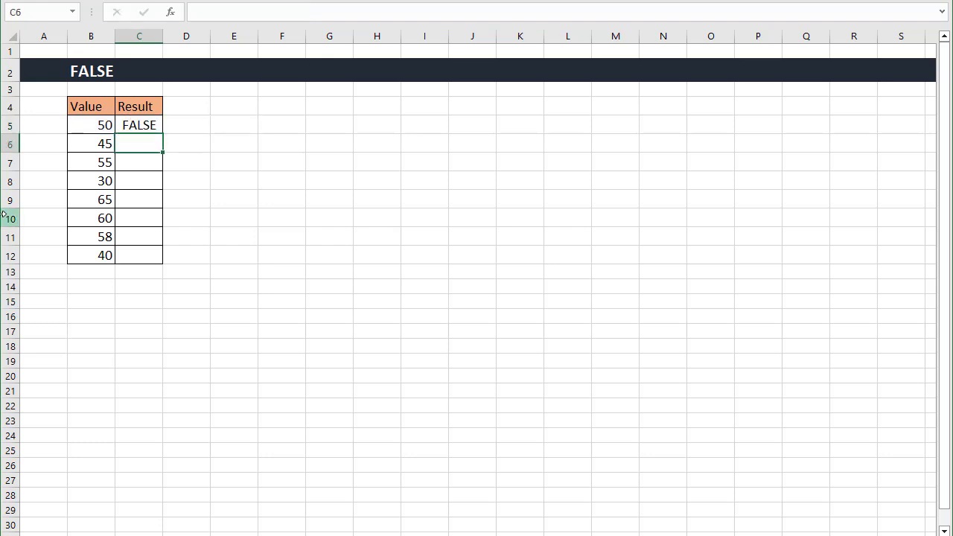
Fill the IF formula with FALSE() from C5 down to C12 in the Result column.
click(146, 124)
drag(165, 133, 163, 257)
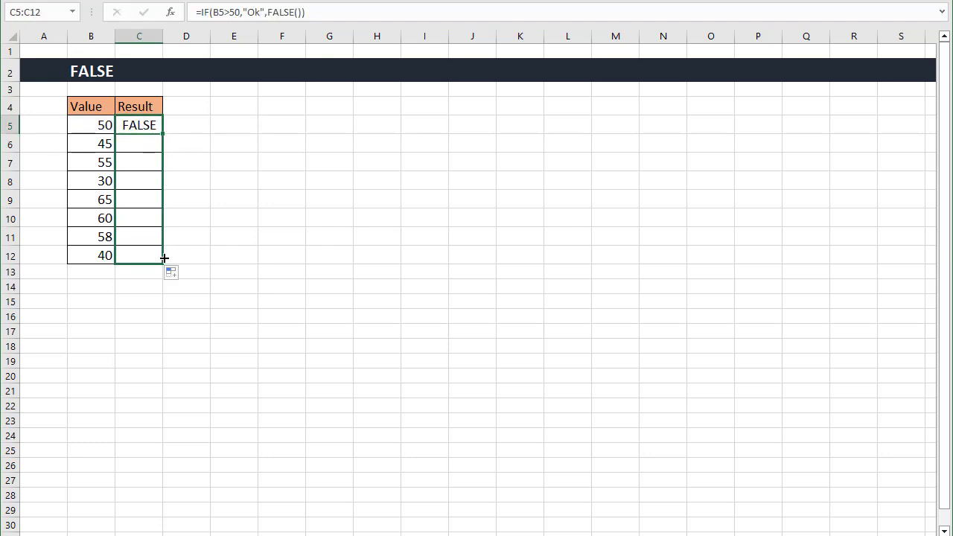
click(213, 225)
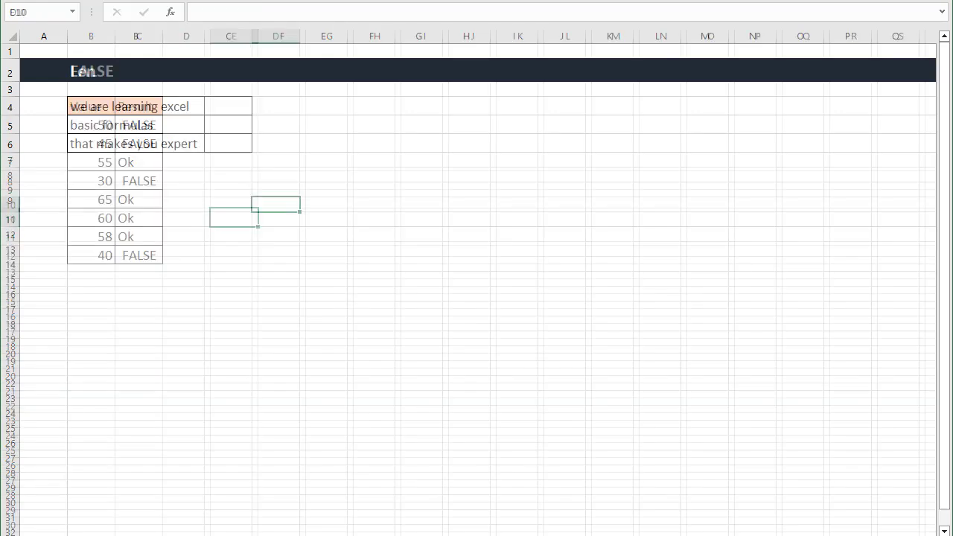
On the Len sheet, enter =LEN(B4) in C4 to count the characters of the text in B4.
click(169, 184)
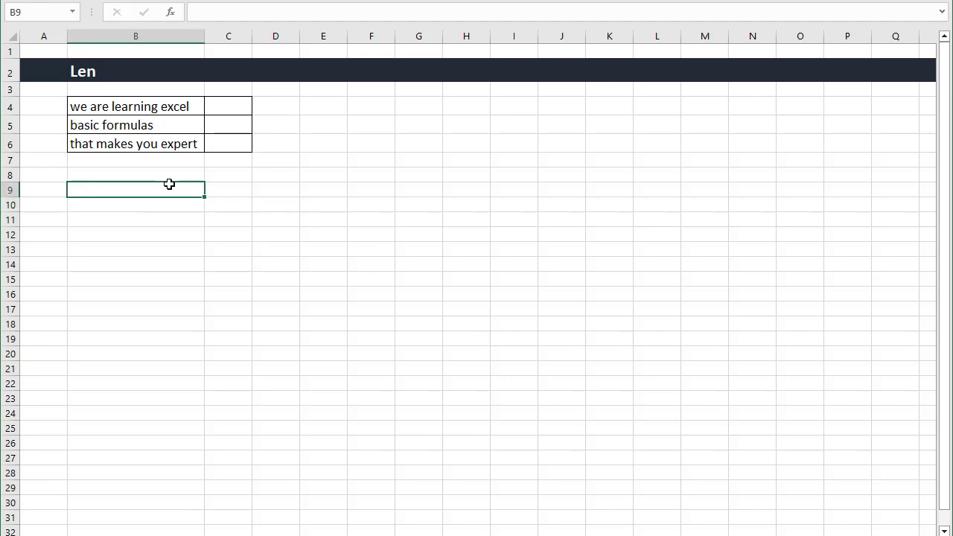
click(222, 108)
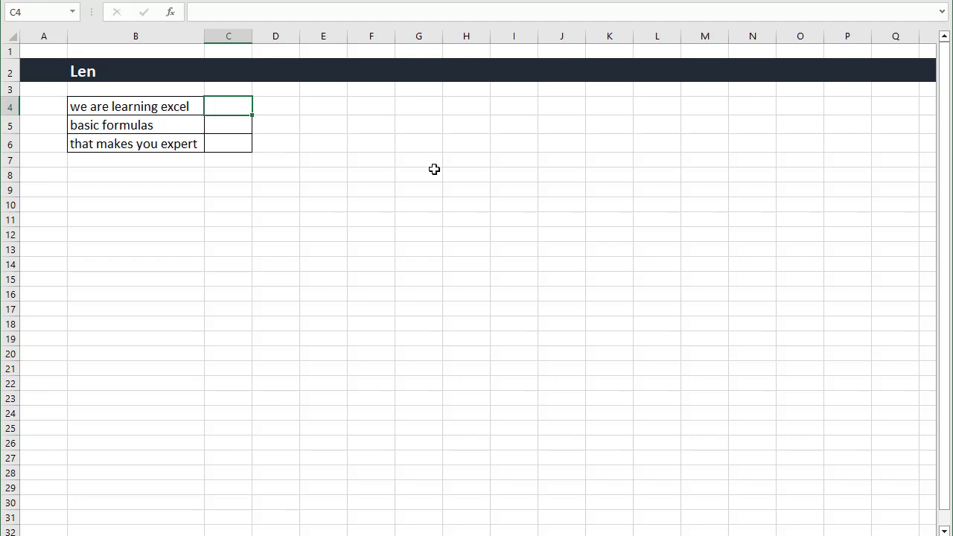
text(=len)
key(Tab)
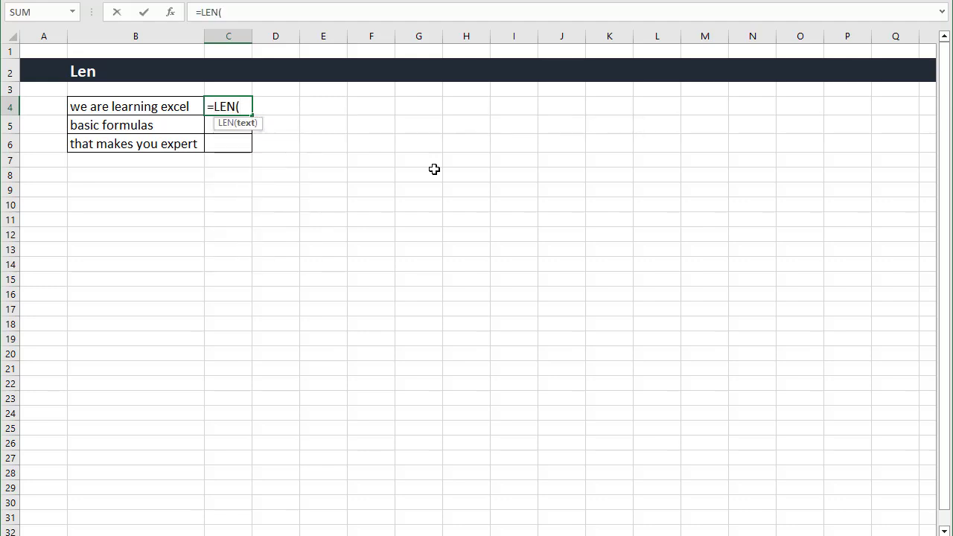
click(156, 111)
text())
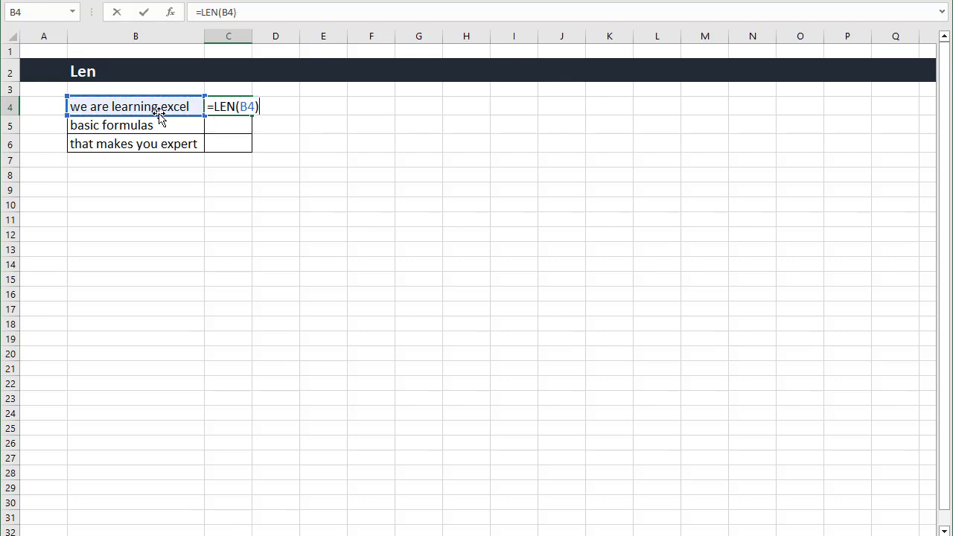
key(Return)
Fill the LEN formula from C4 down to C6 for the remaining text lines.
click(243, 106)
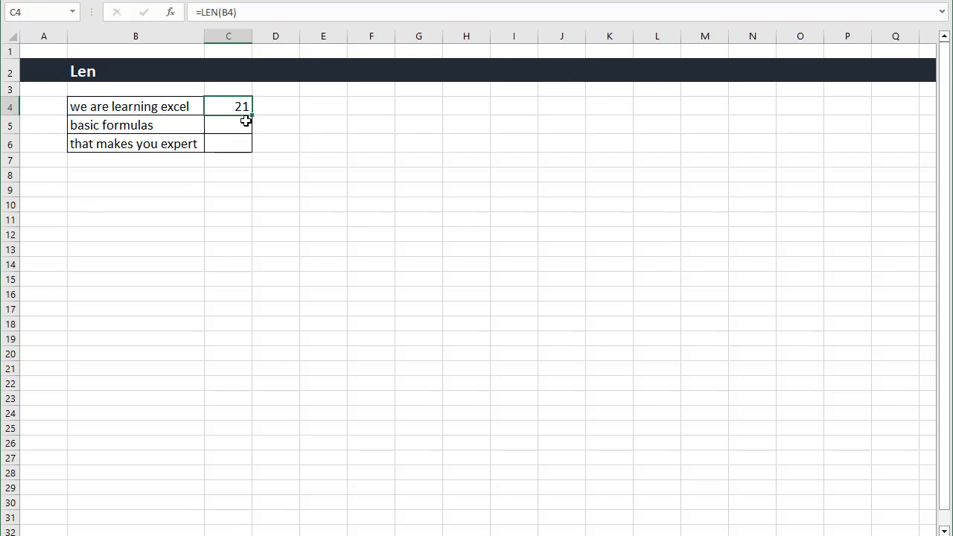
drag(252, 115, 253, 151)
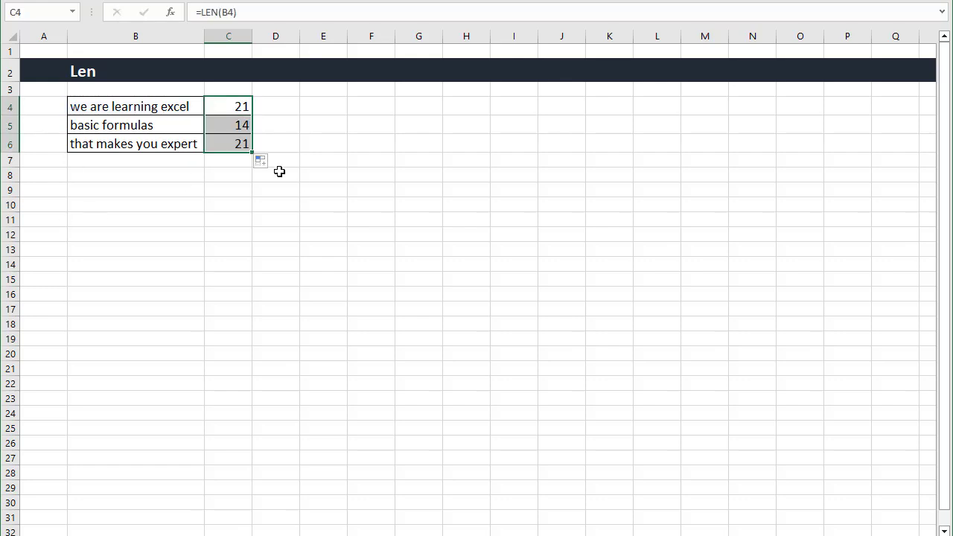
click(241, 176)
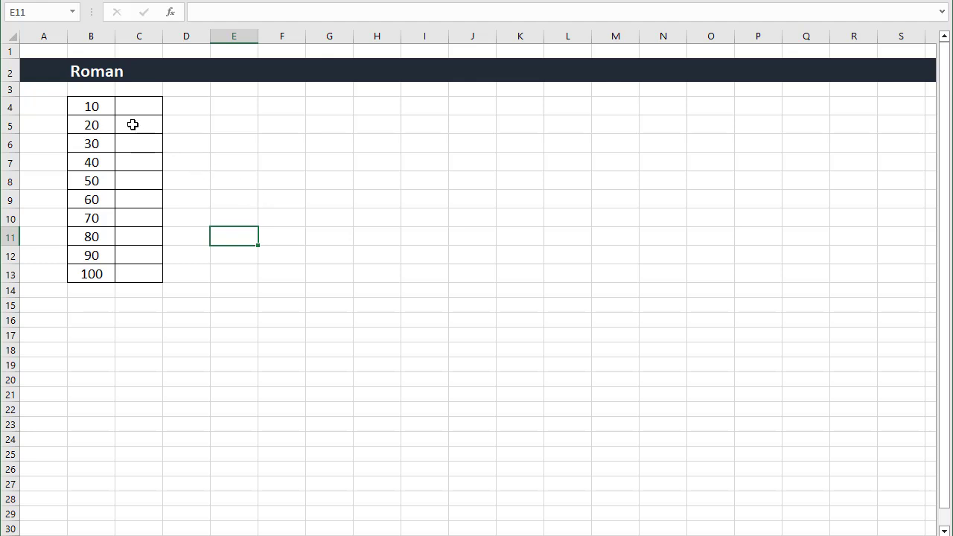
On the Roman sheet, enter =ROMAN(B4) in C4 to convert the first number to a Roman numeral.
click(132, 124)
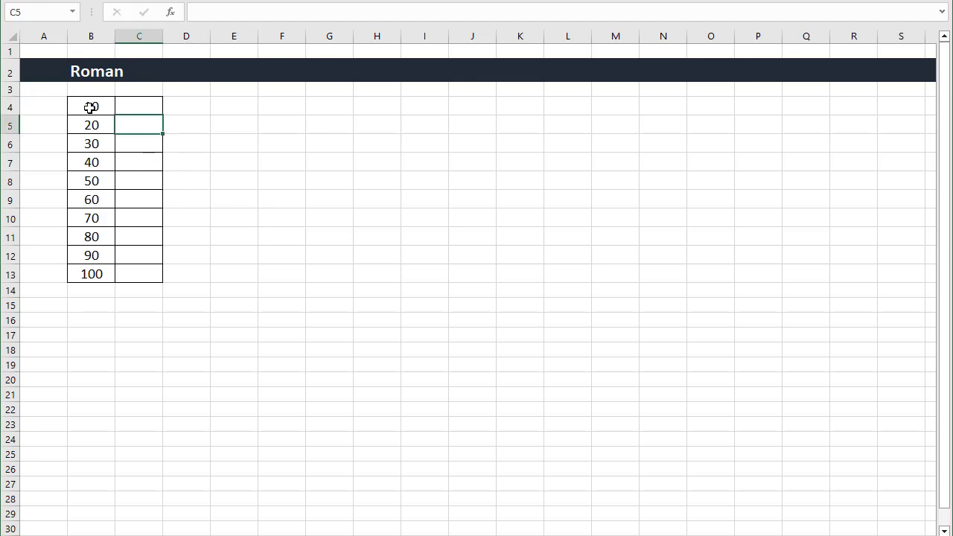
drag(90, 108, 89, 272)
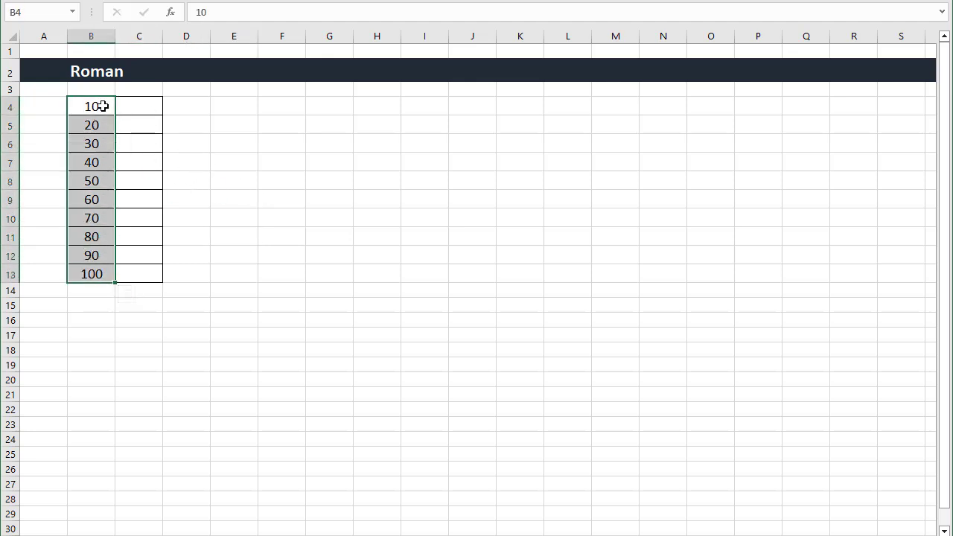
click(103, 106)
click(98, 123)
click(97, 142)
click(98, 160)
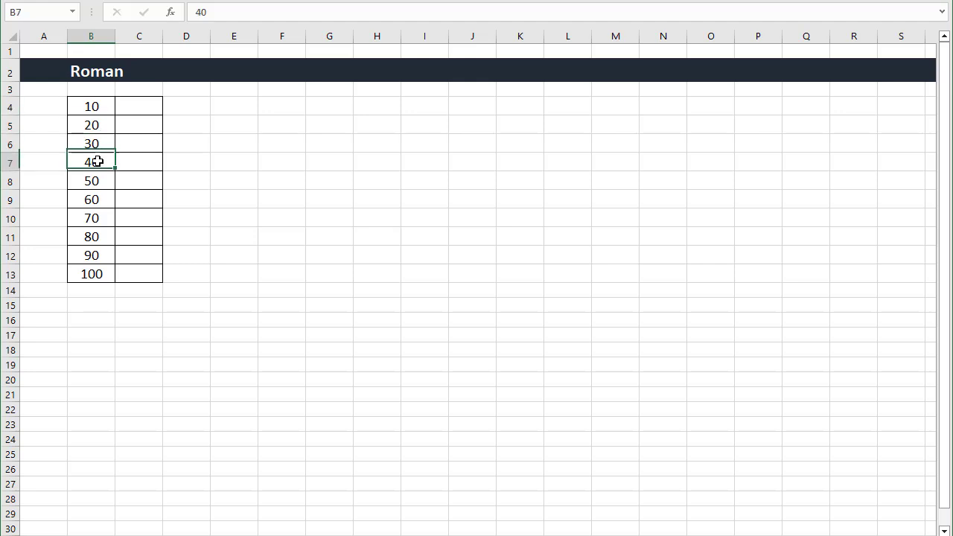
click(134, 112)
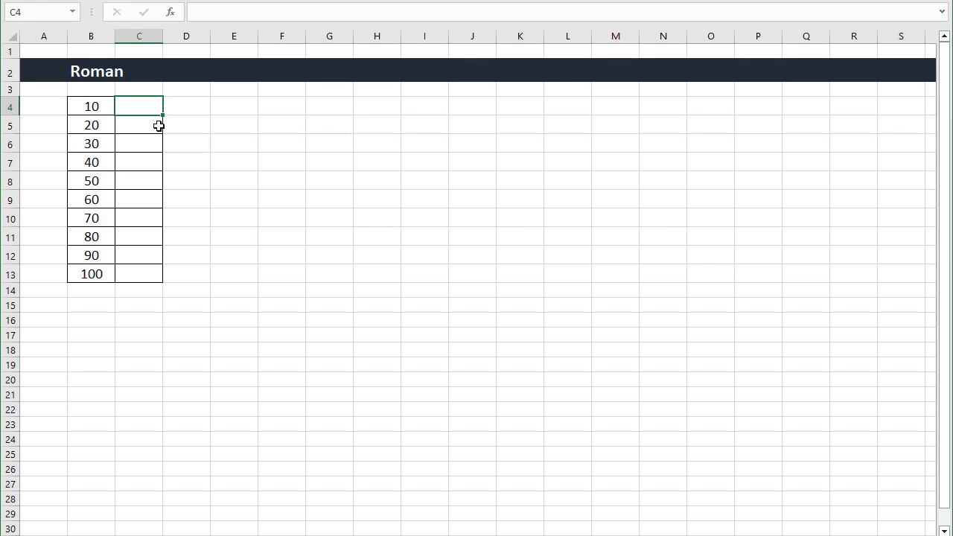
text(=rom)
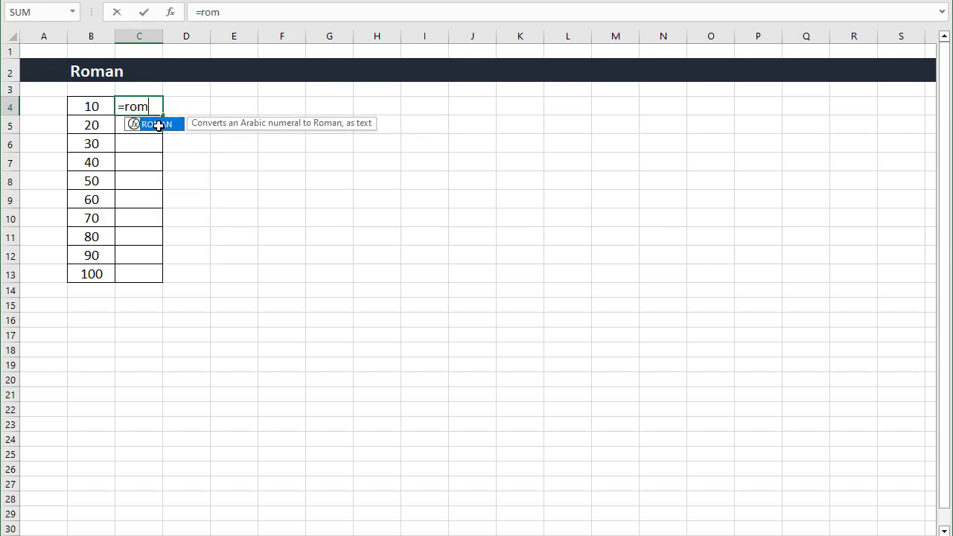
key(Tab)
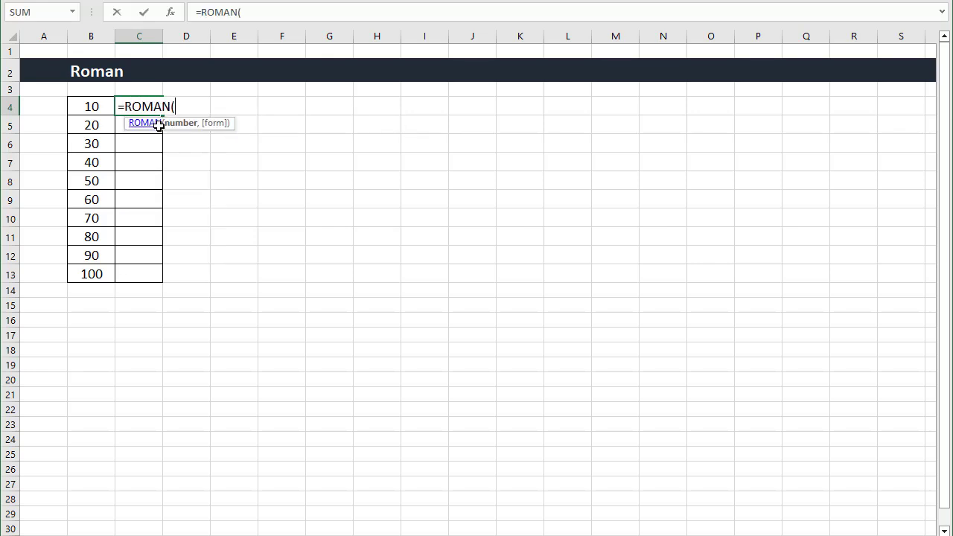
click(85, 104)
text())
key(Return)
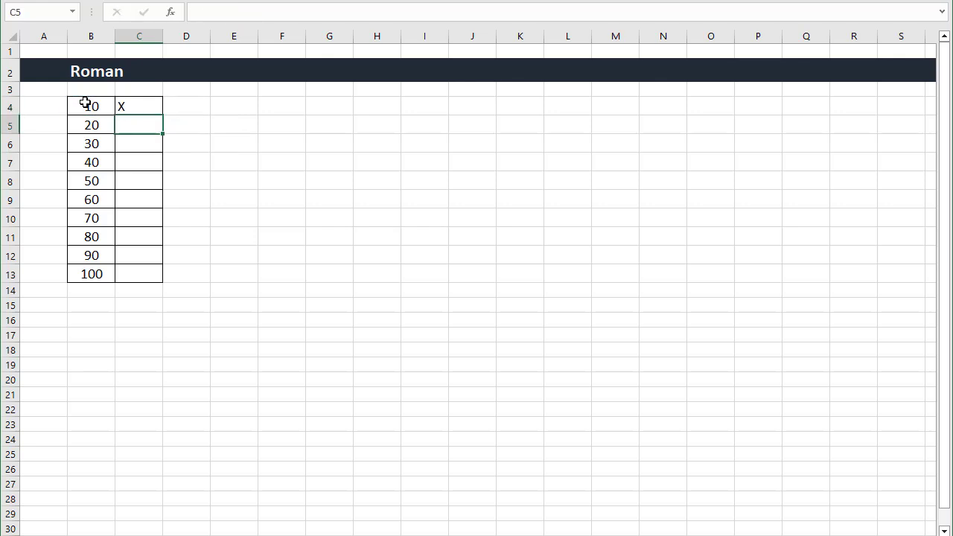
Fill the ROMAN formula from C4 down to C13 to convert the remaining numbers.
click(124, 106)
drag(161, 113, 165, 280)
click(196, 270)
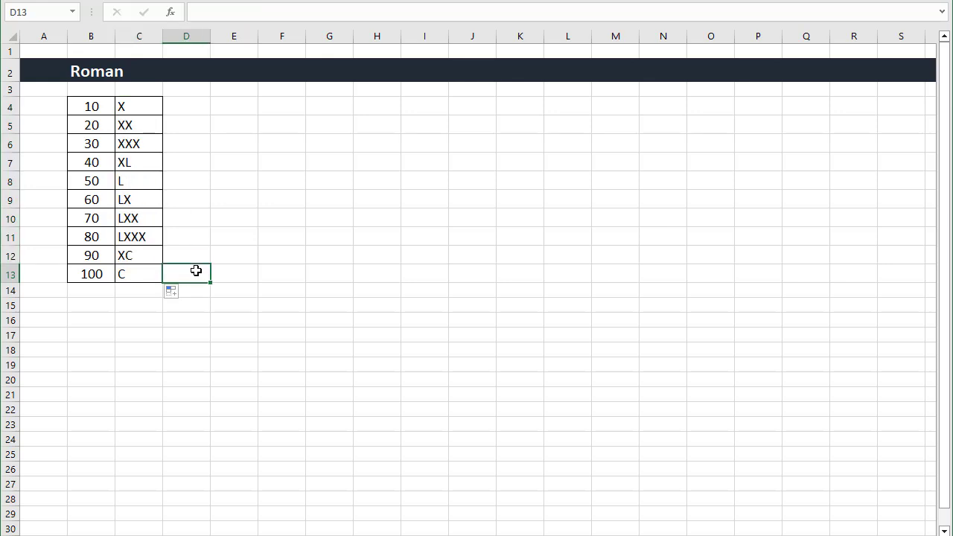
Switch to the Rept sheet and enter =REPT(B4,C4) in D4 to repeat the bullet as many times as C4 states.
key(ctrl+Page_Down)
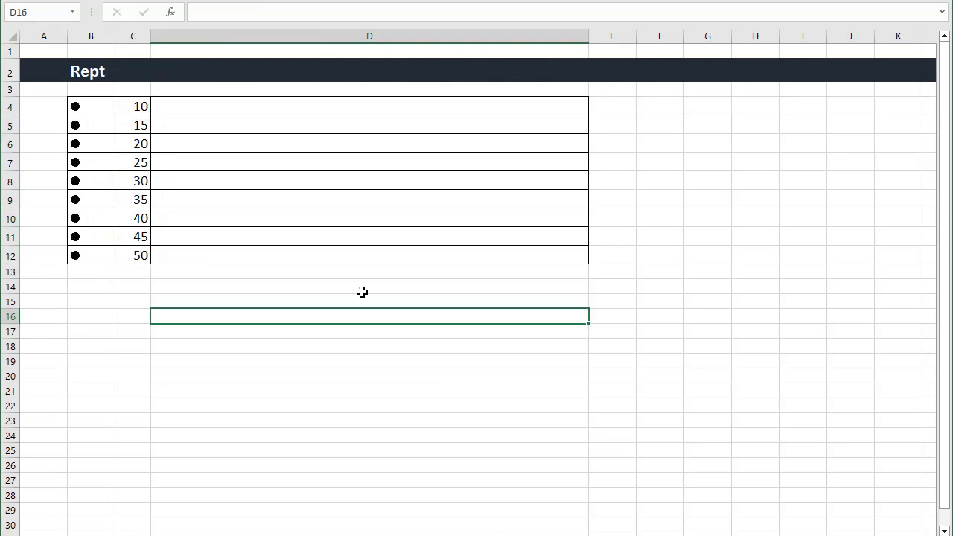
click(219, 104)
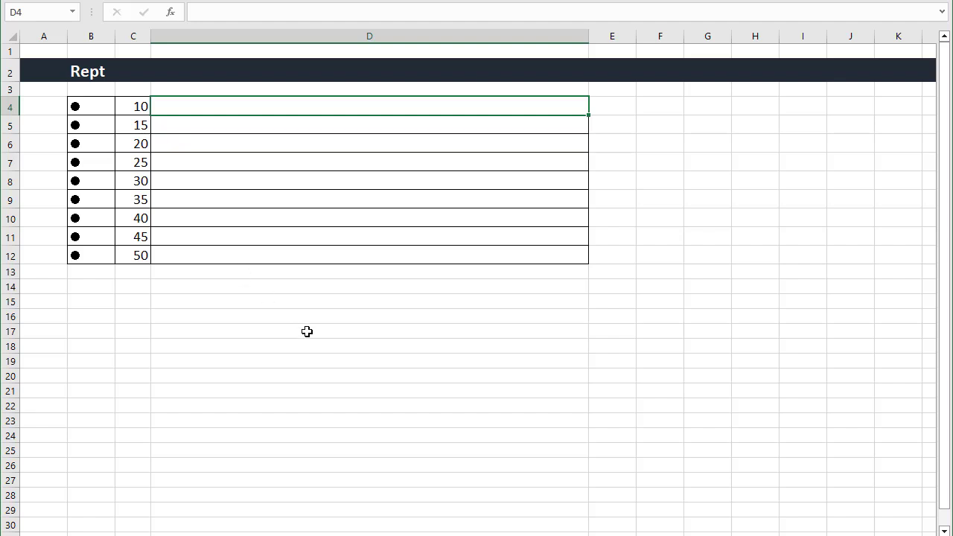
text(=rep)
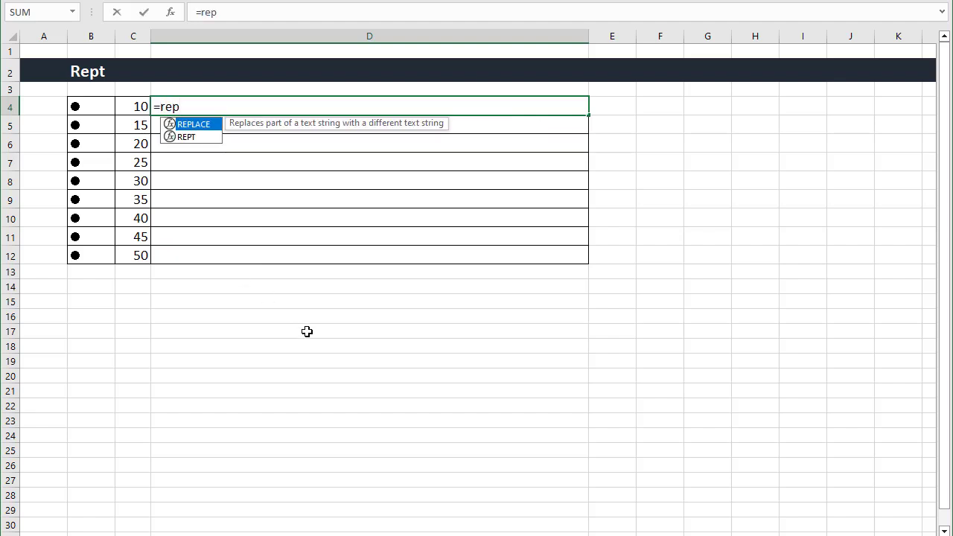
key(Down)
key(Tab)
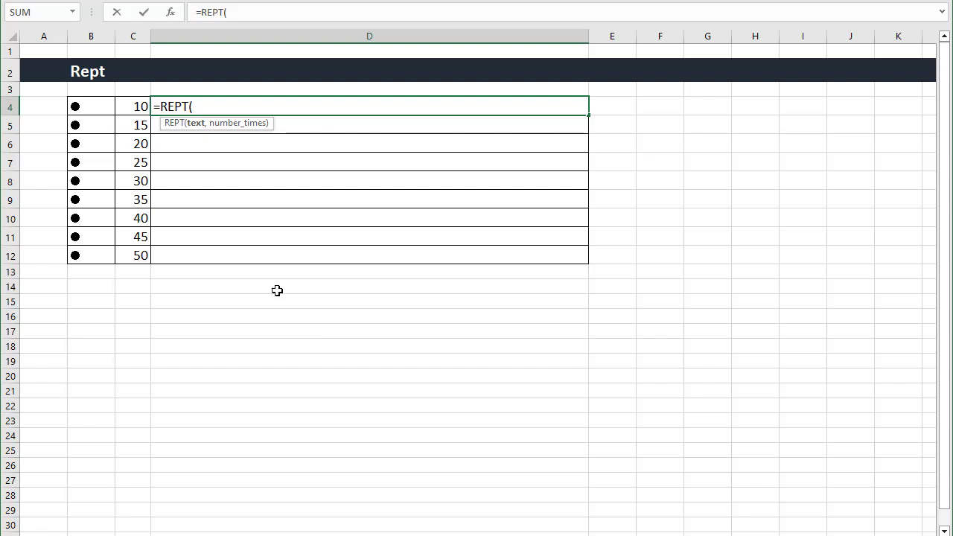
click(99, 109)
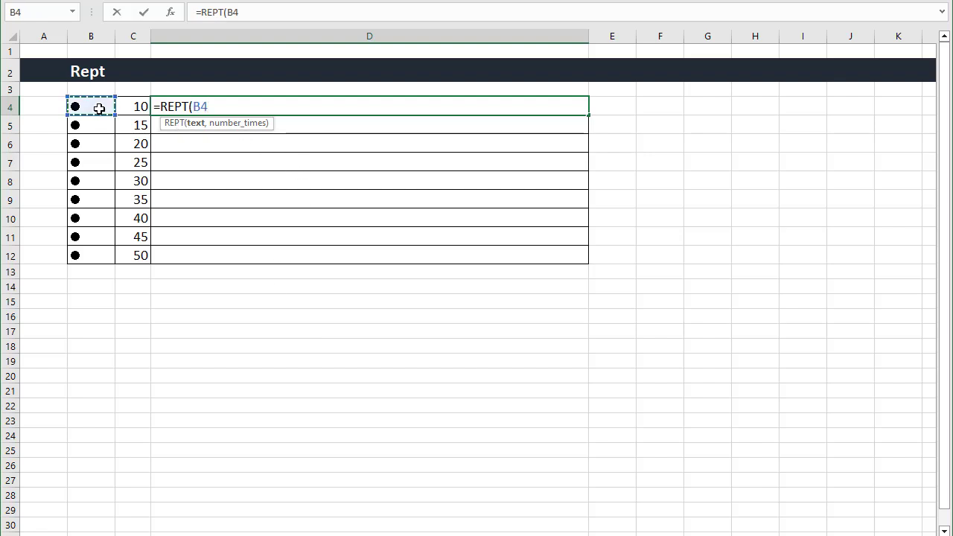
text(,)
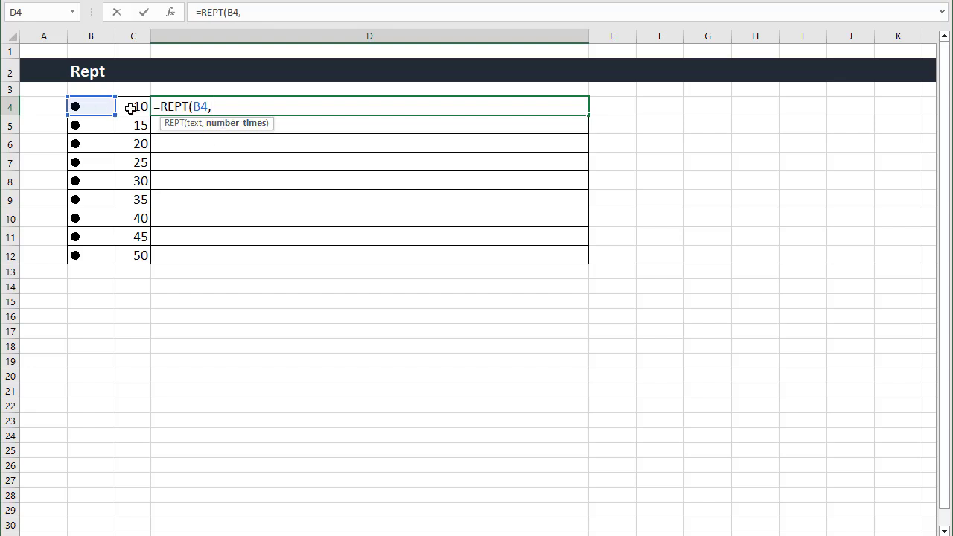
click(130, 109)
text())
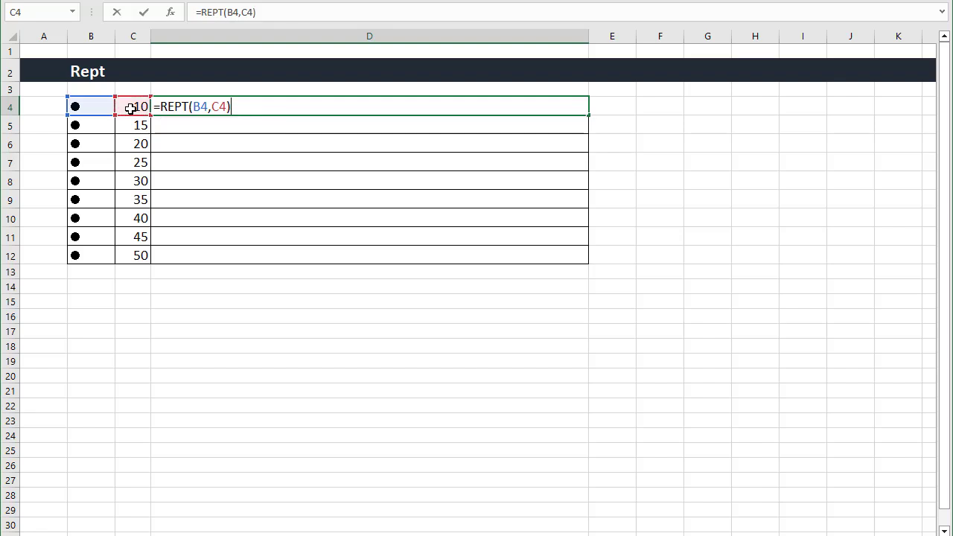
key(Return)
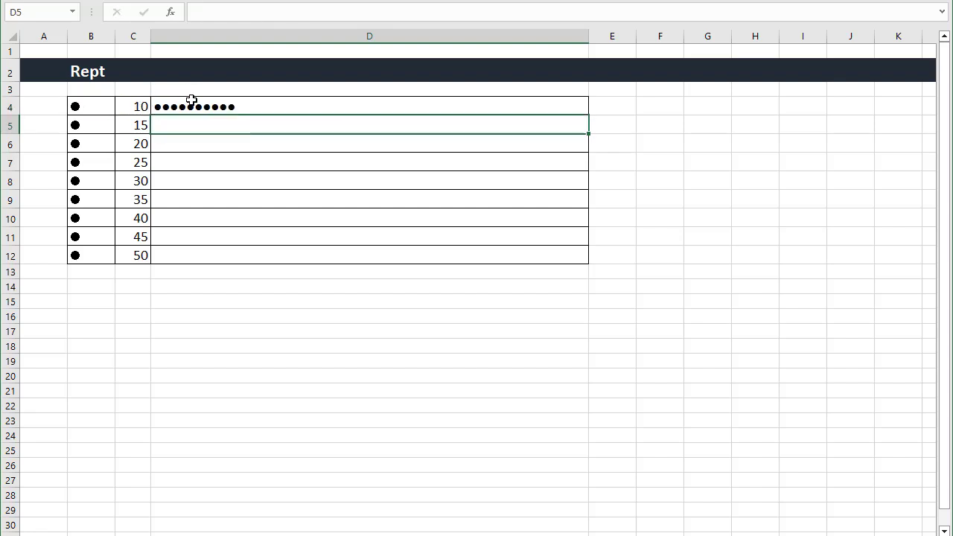
Fill the REPT formula from D4 down to D12 to build the remaining bullet rows.
click(289, 101)
drag(588, 116, 591, 257)
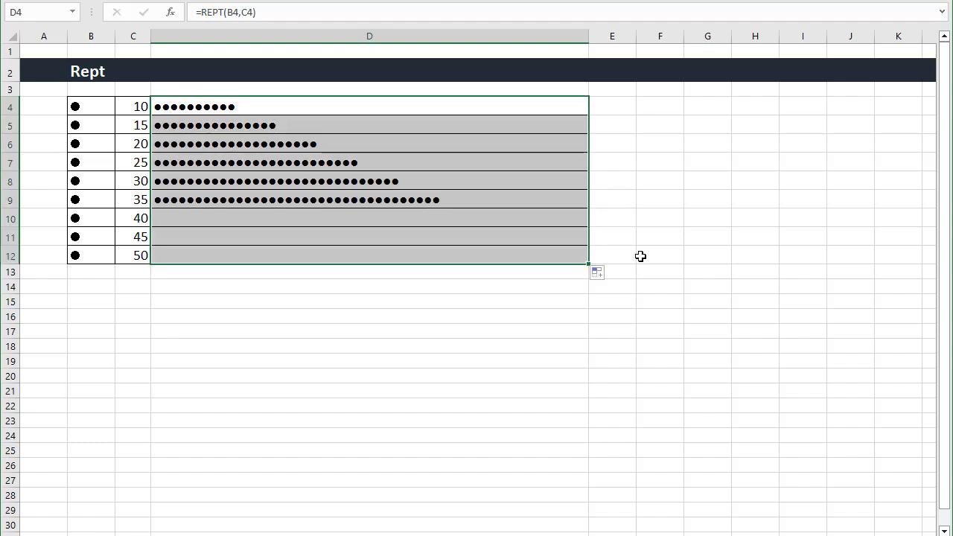
click(638, 257)
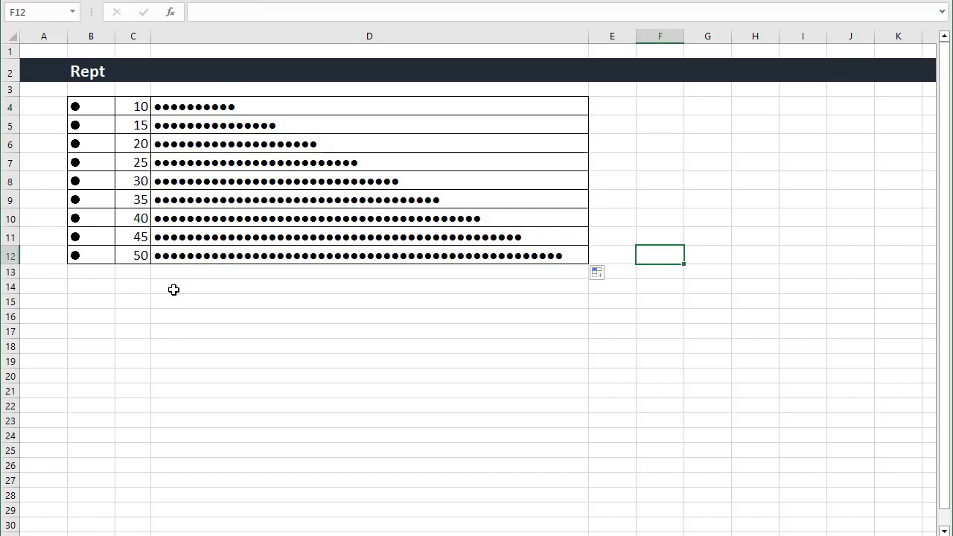